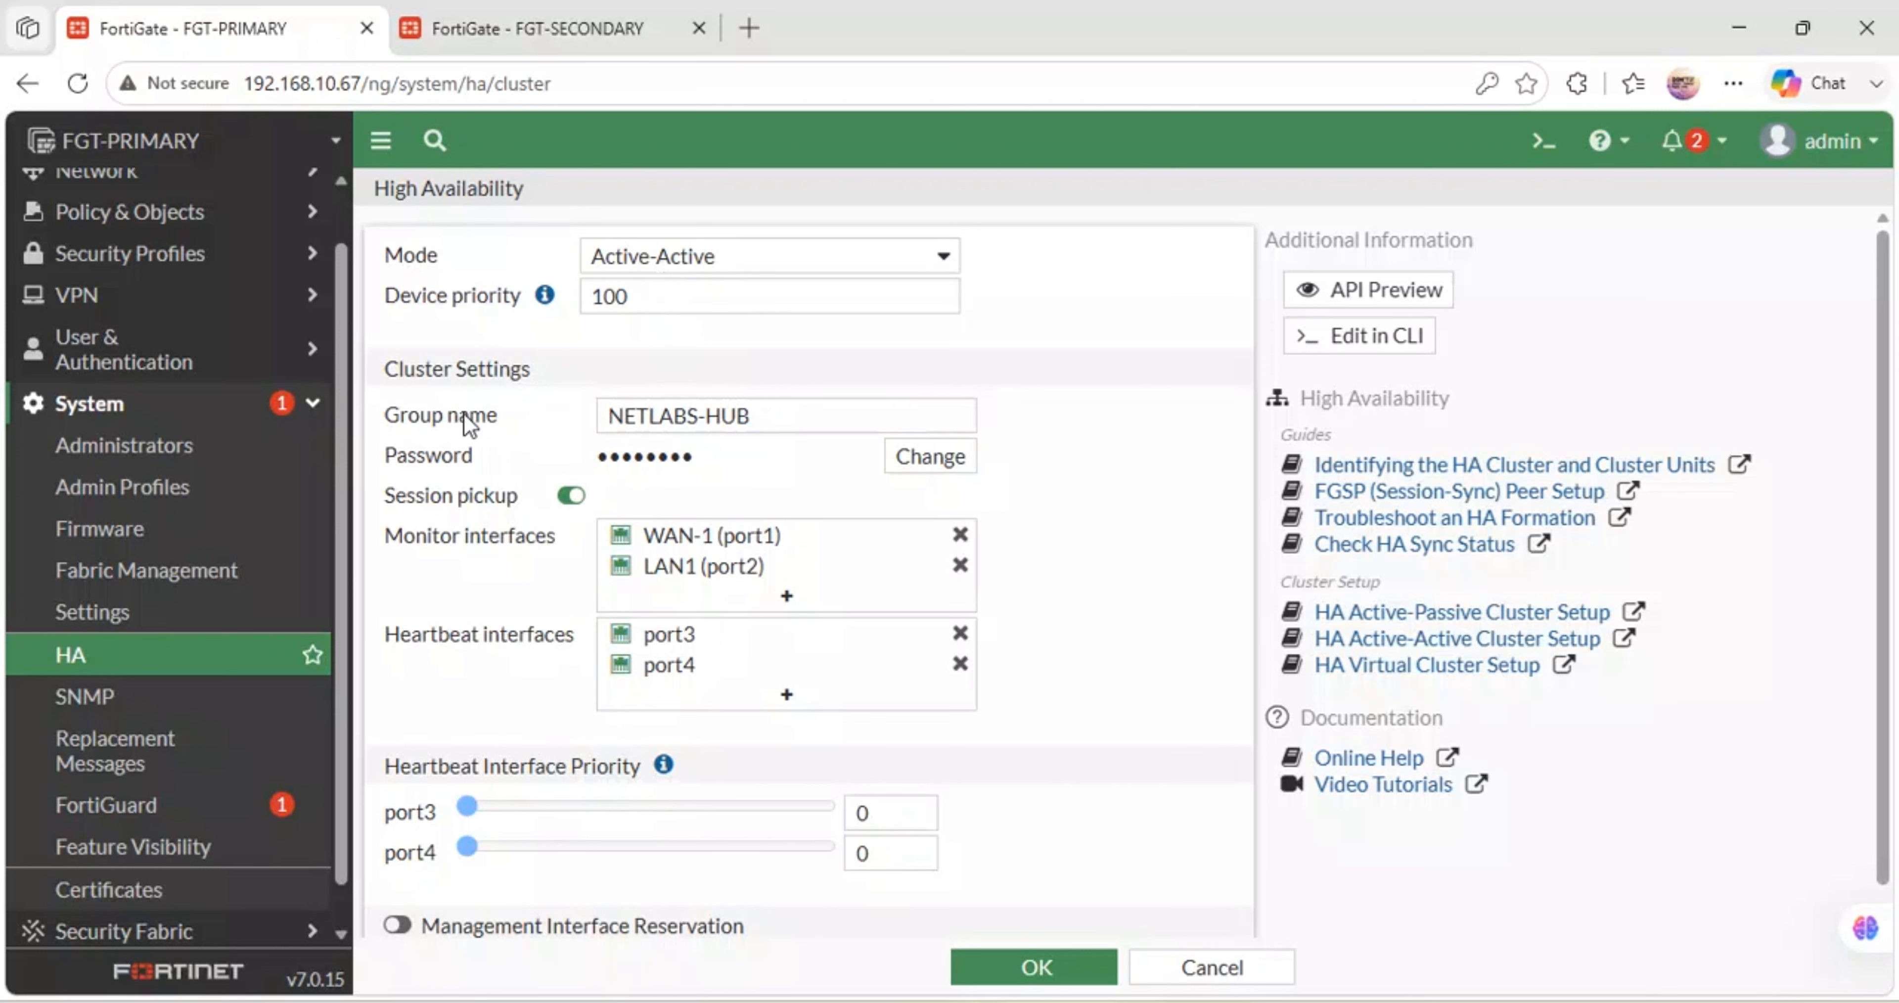
# Set the primary firewall's cluster group name to NETLABS and switch session pickup off and on again
pyautogui.moveTo(757, 417); pyautogui.dragTo(590, 415)
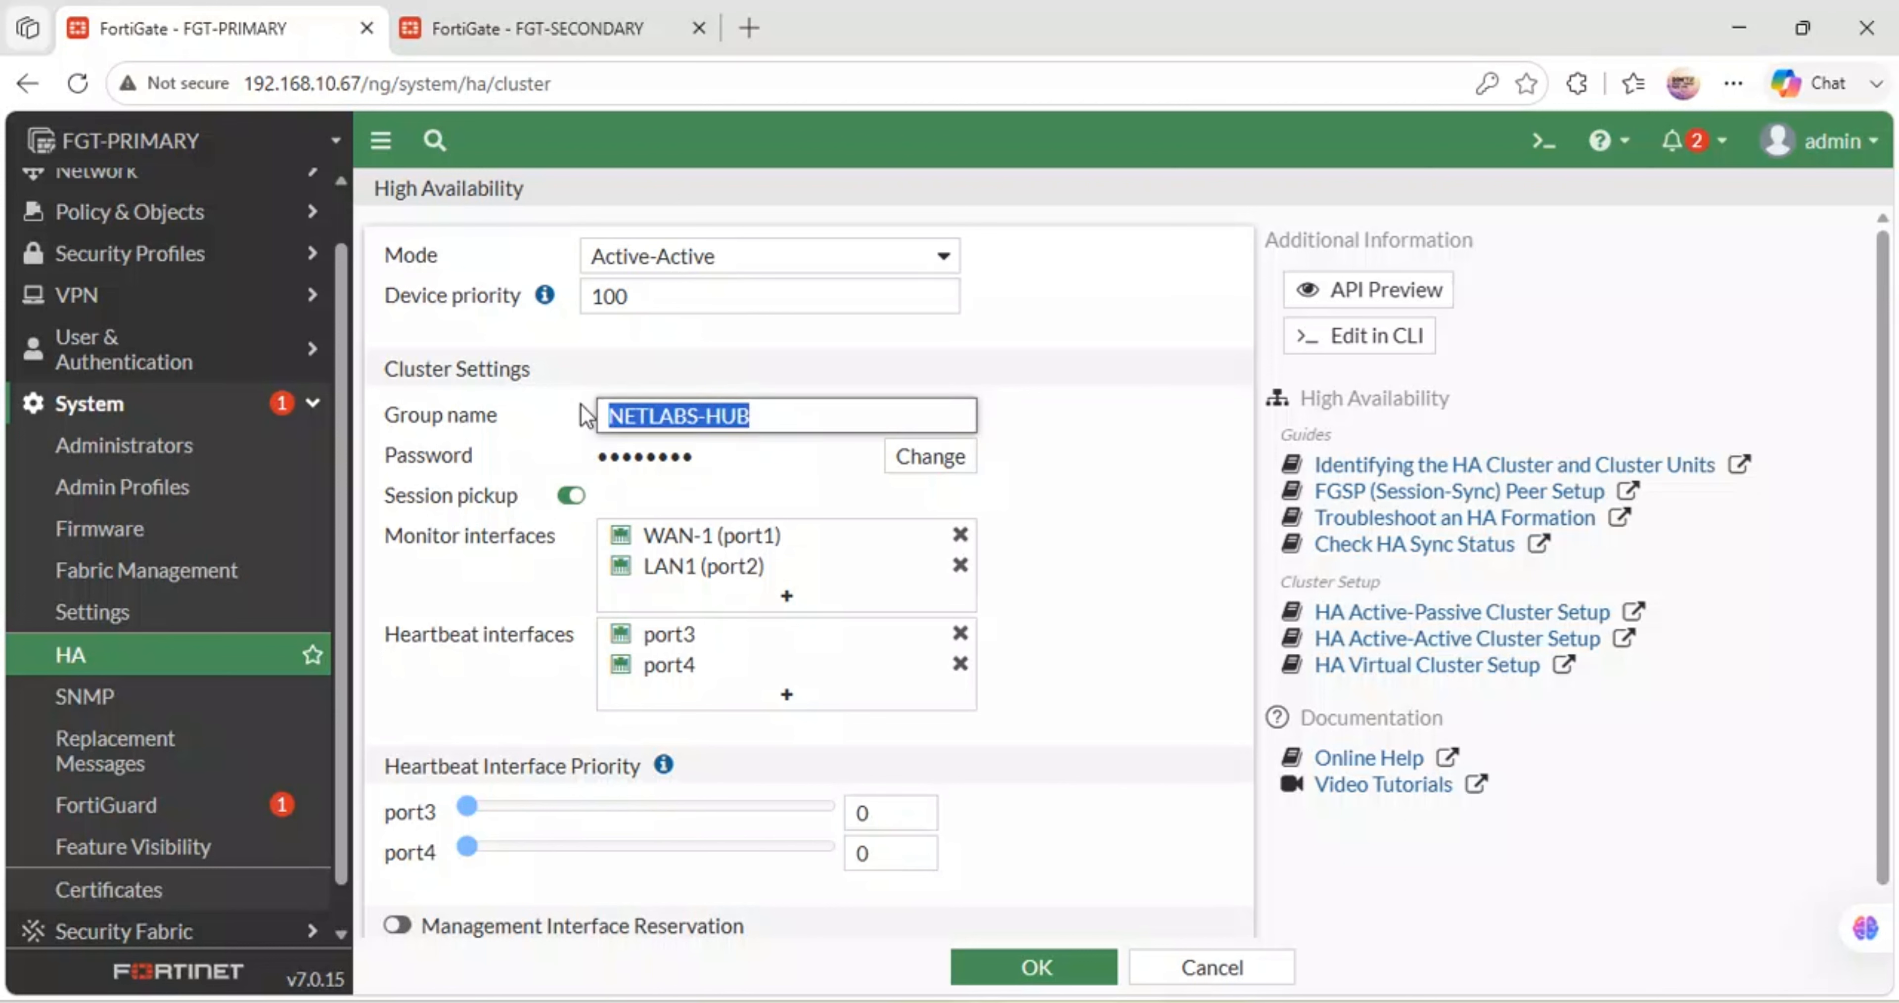
pyautogui.click(768, 418)
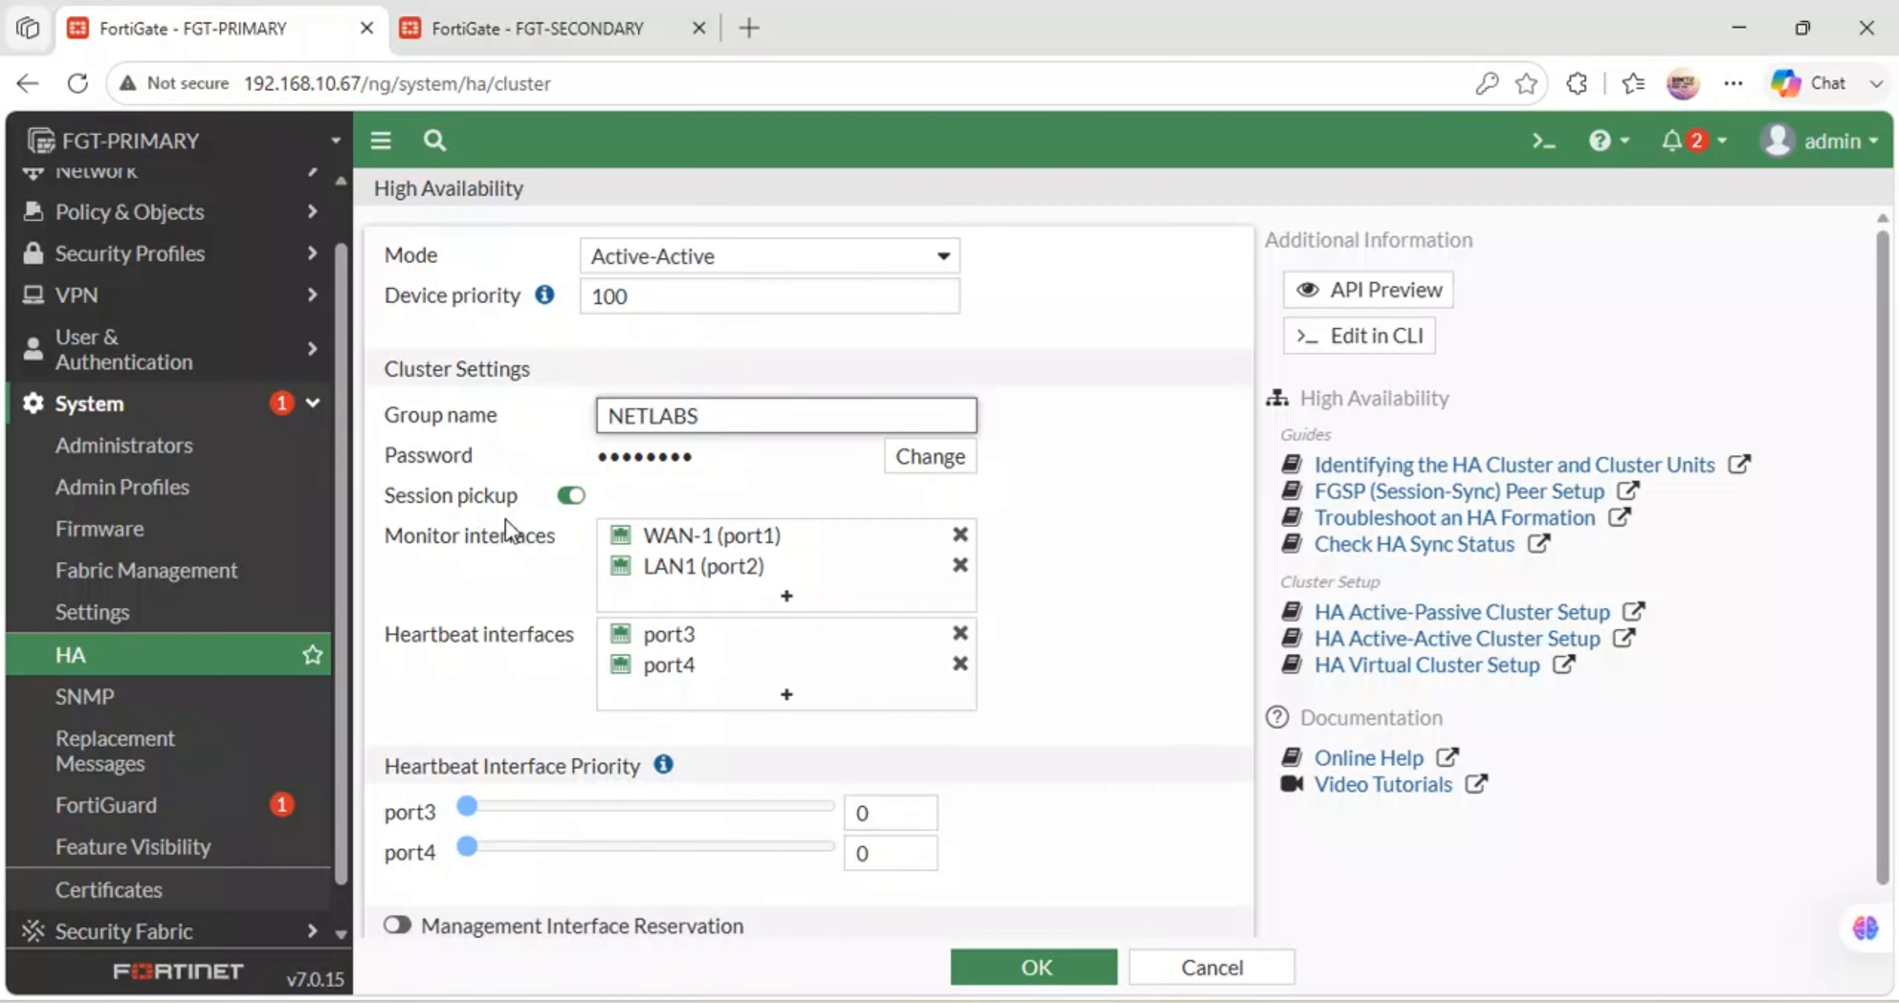
pyautogui.click(569, 496)
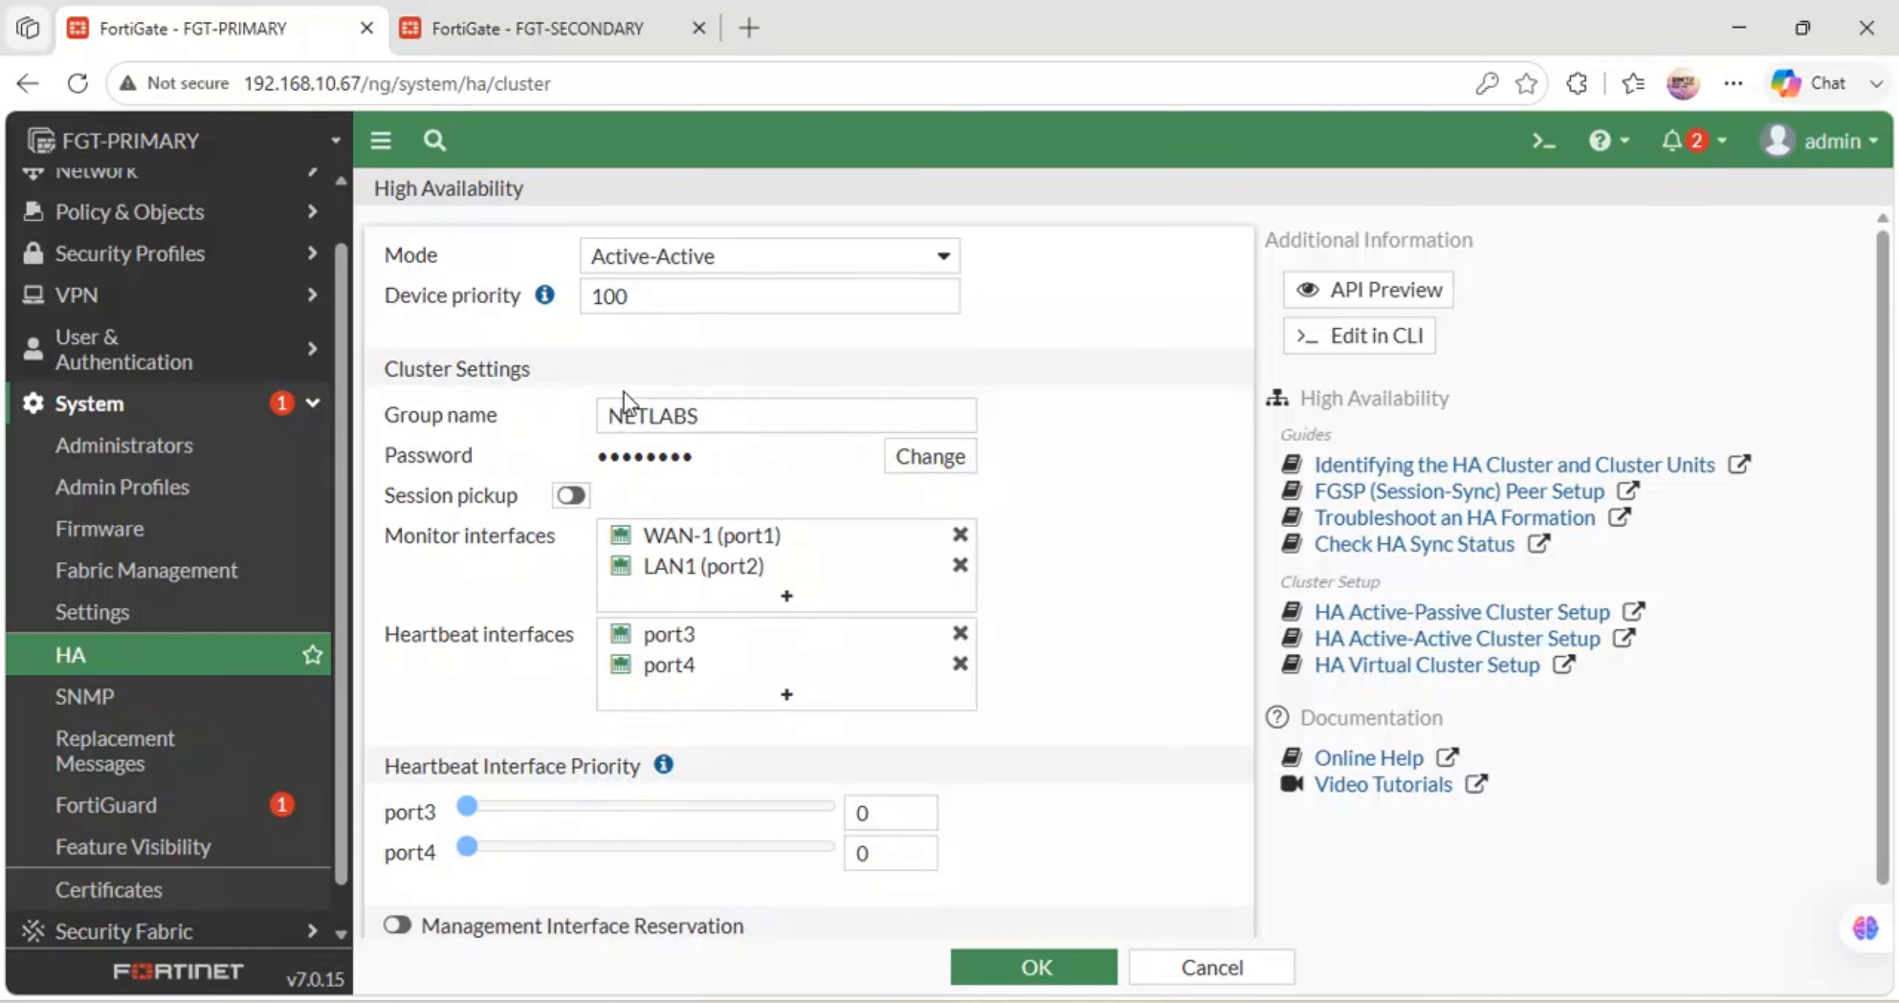
pyautogui.click(571, 496)
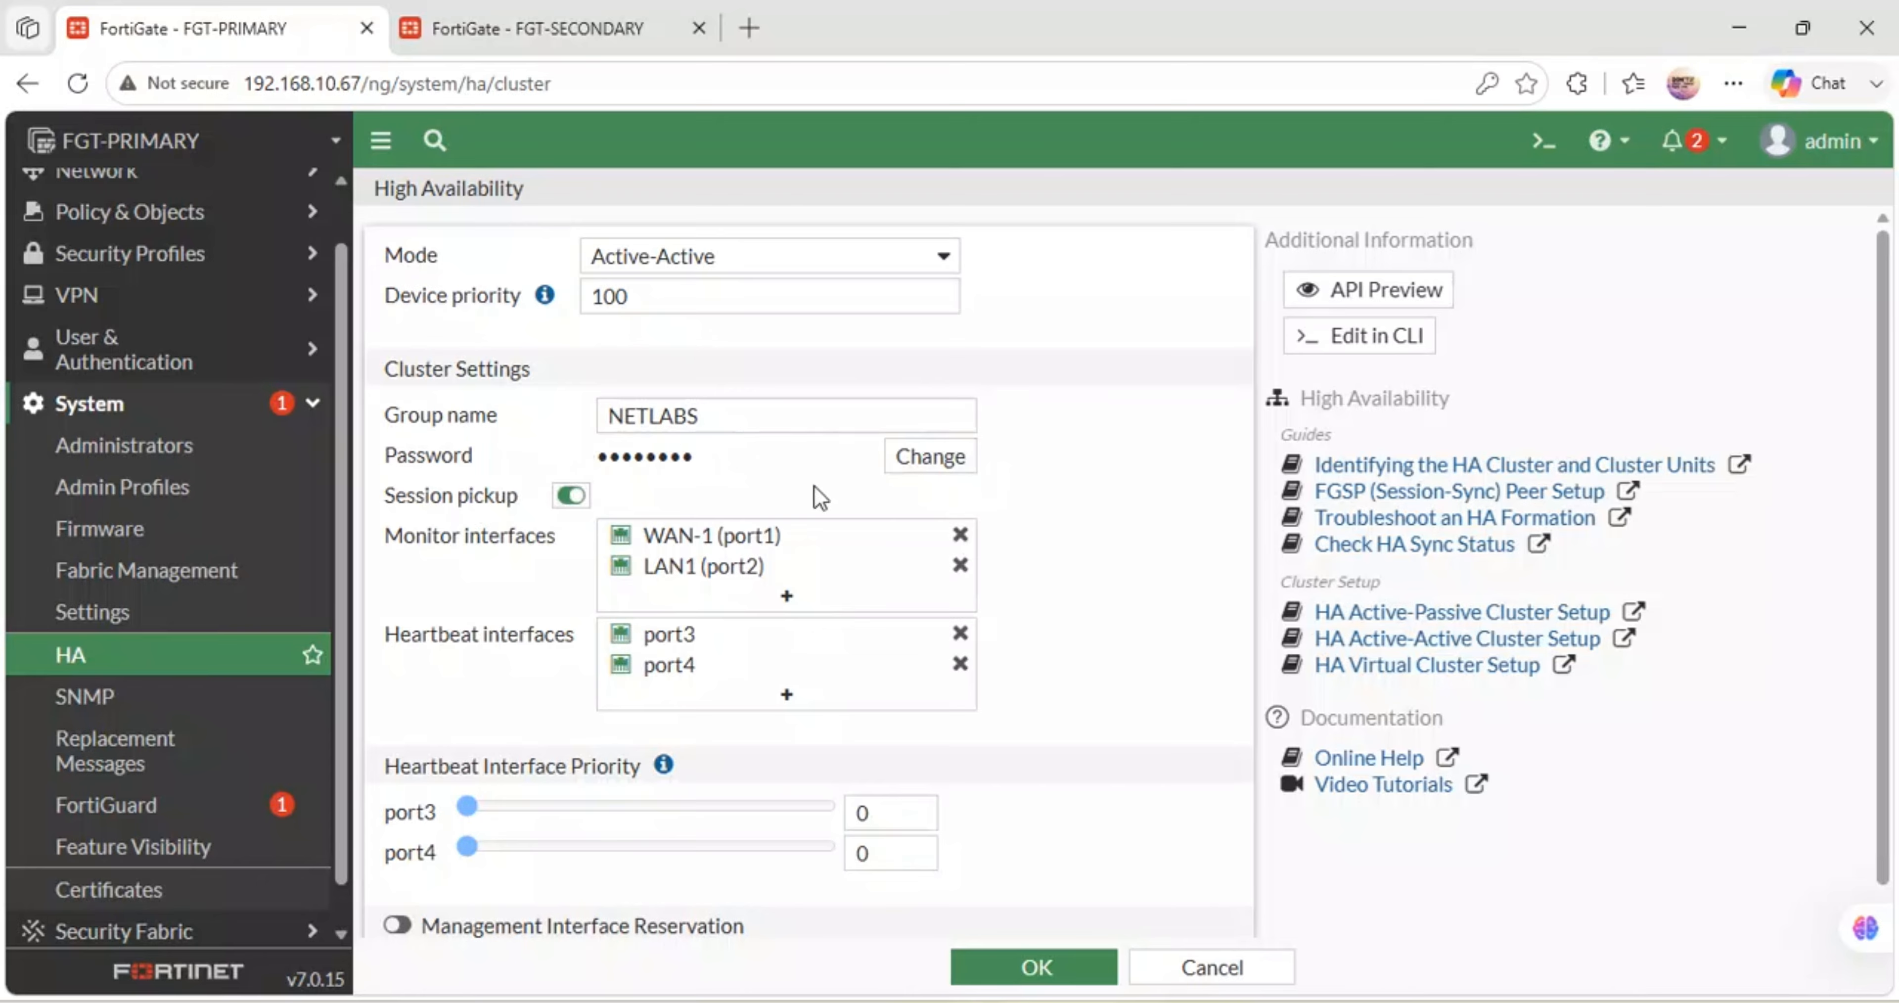
# Replace the primary firewall's cluster password and reveal the entered characters
pyautogui.click(925, 461)
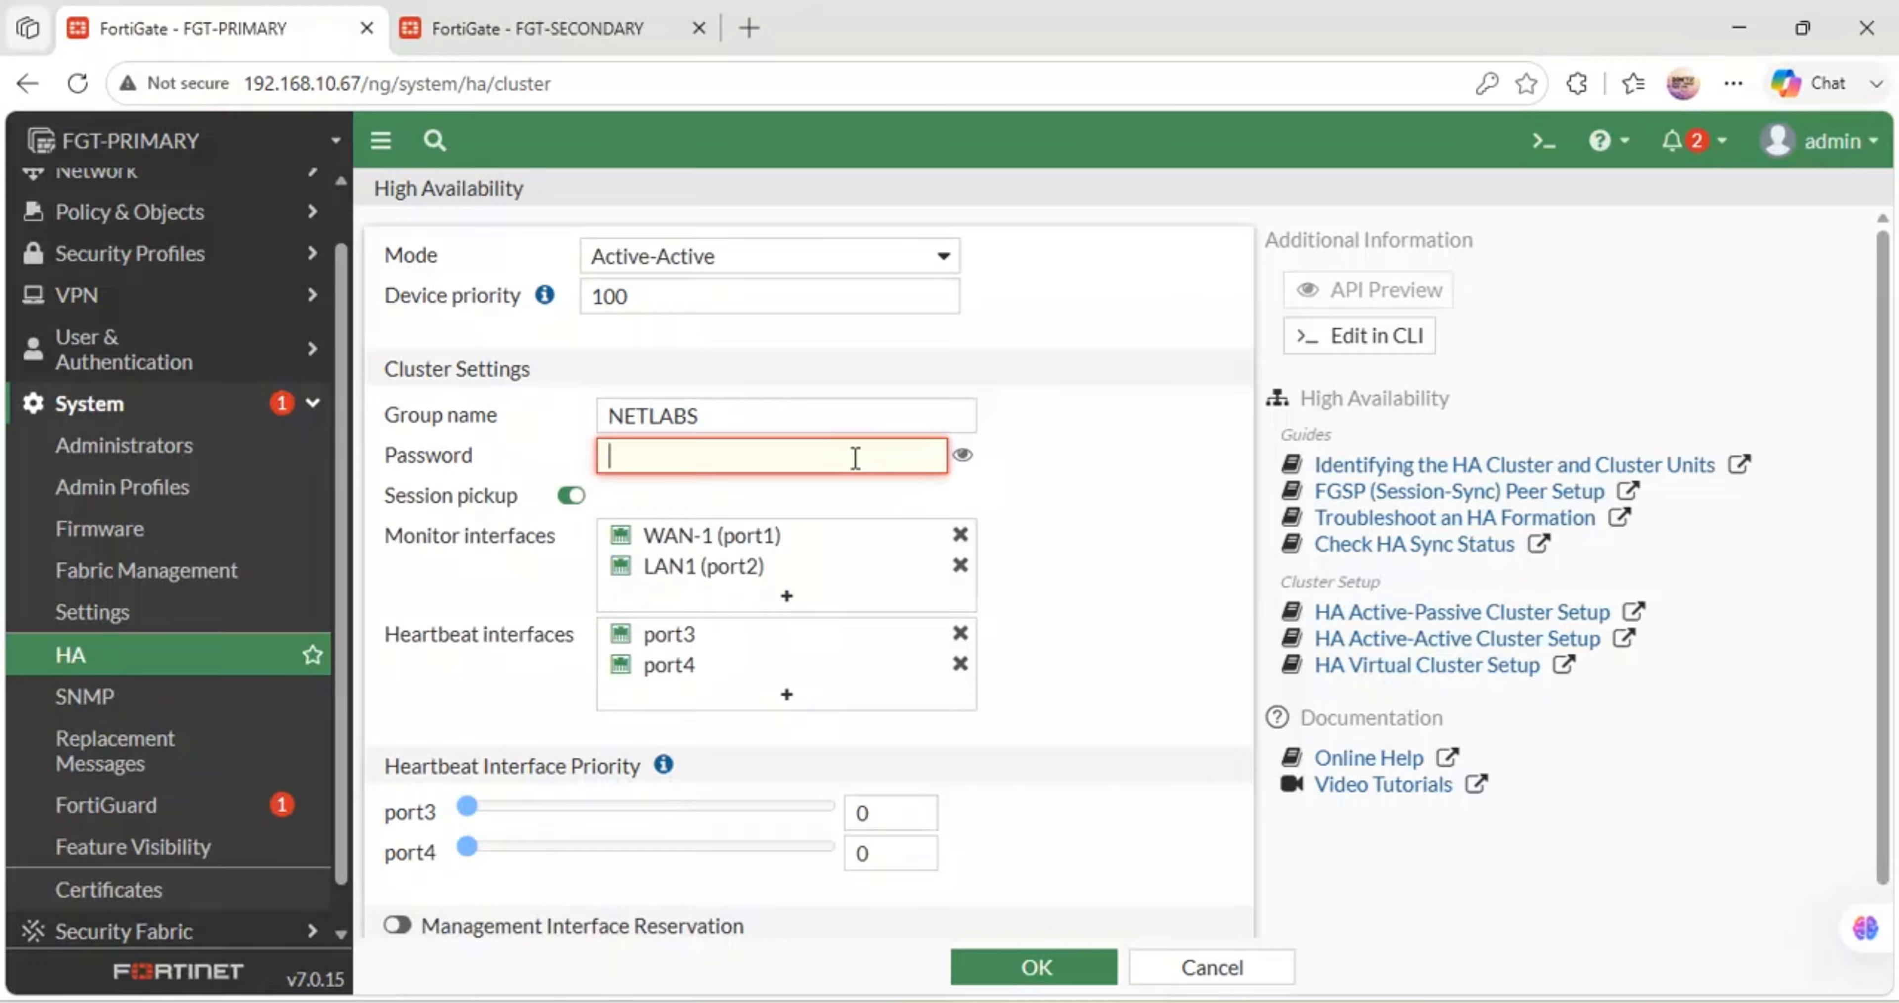
pyautogui.write('••')
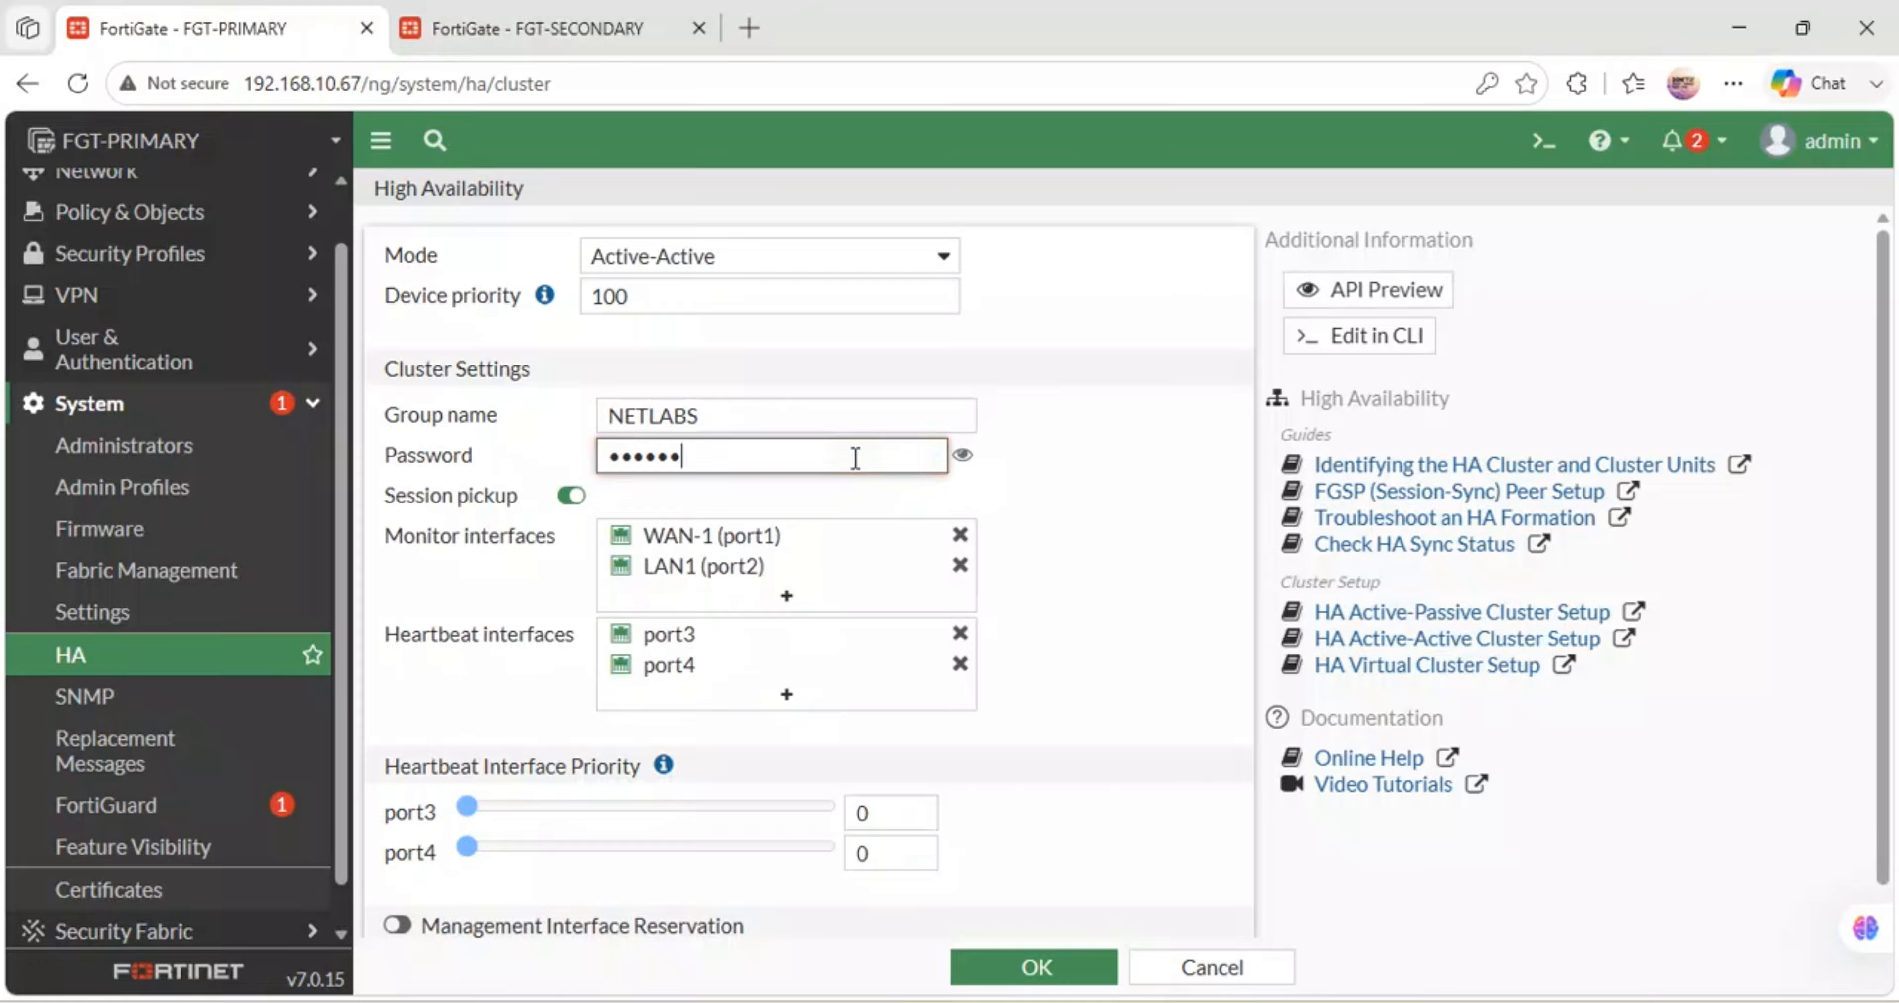
pyautogui.click(962, 455)
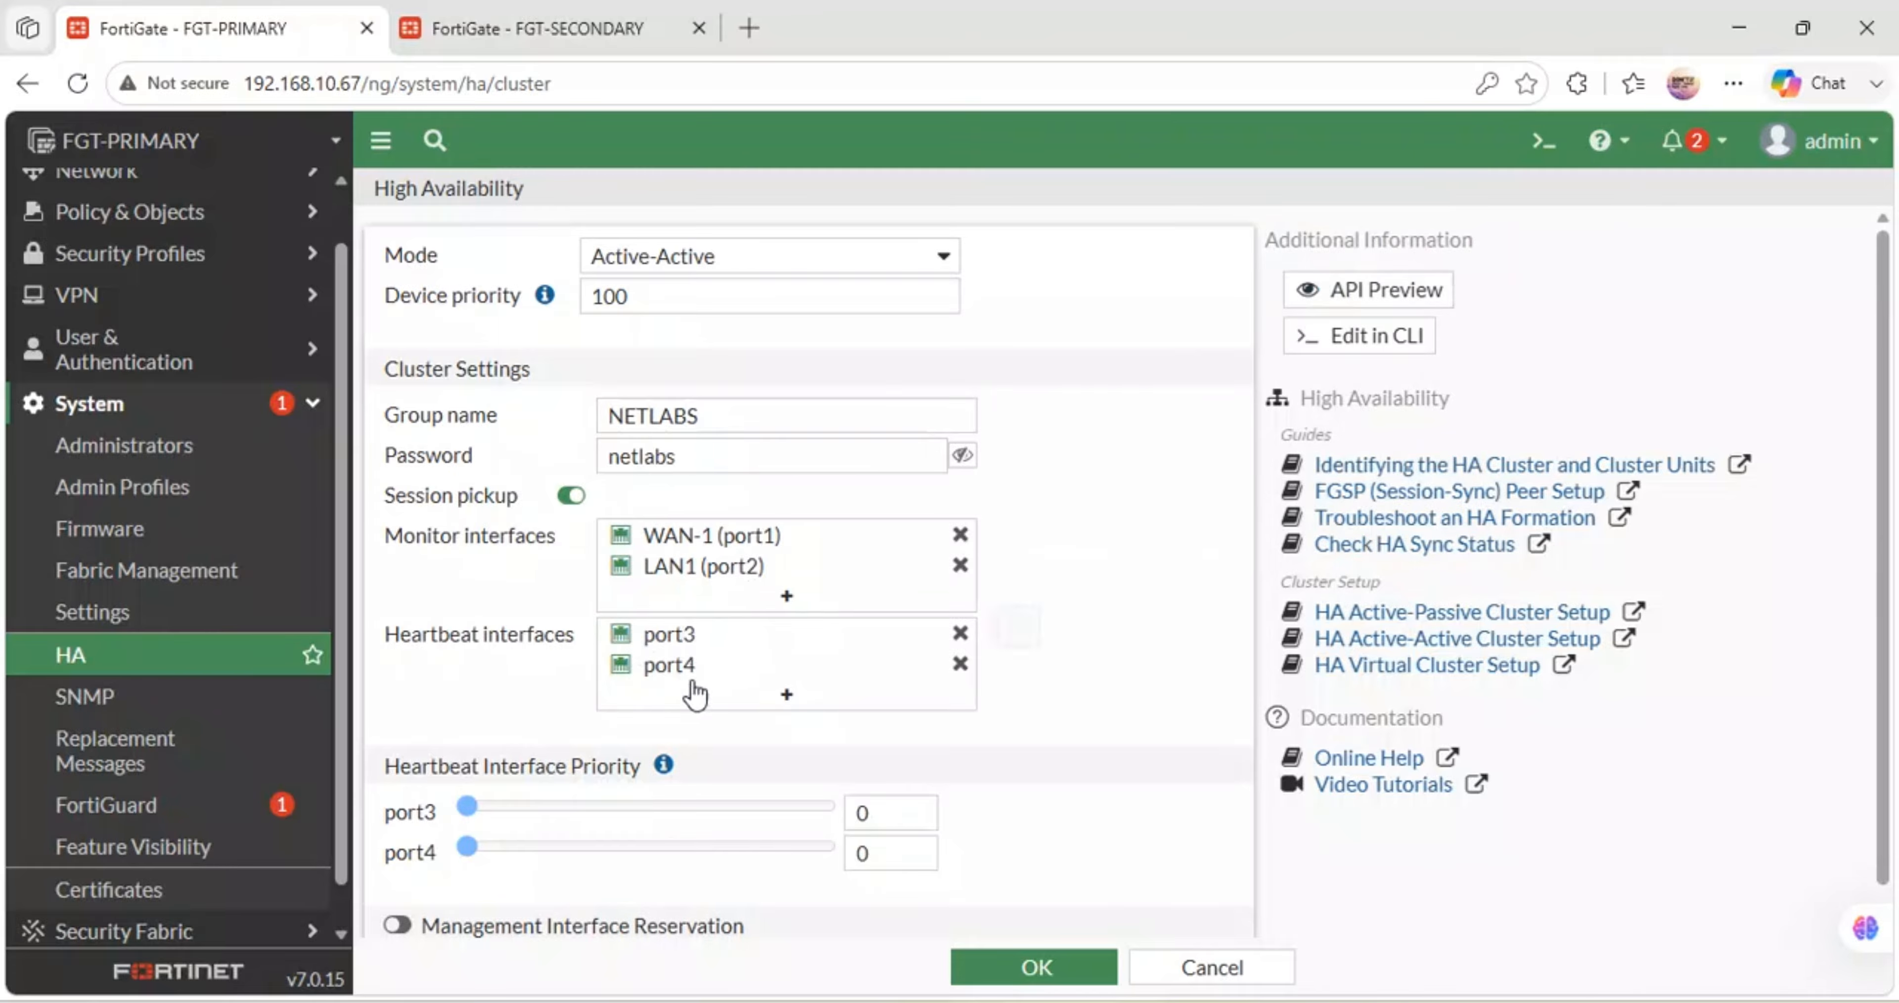
pyautogui.click(693, 807)
pyautogui.scroll(-1, 697, 818)
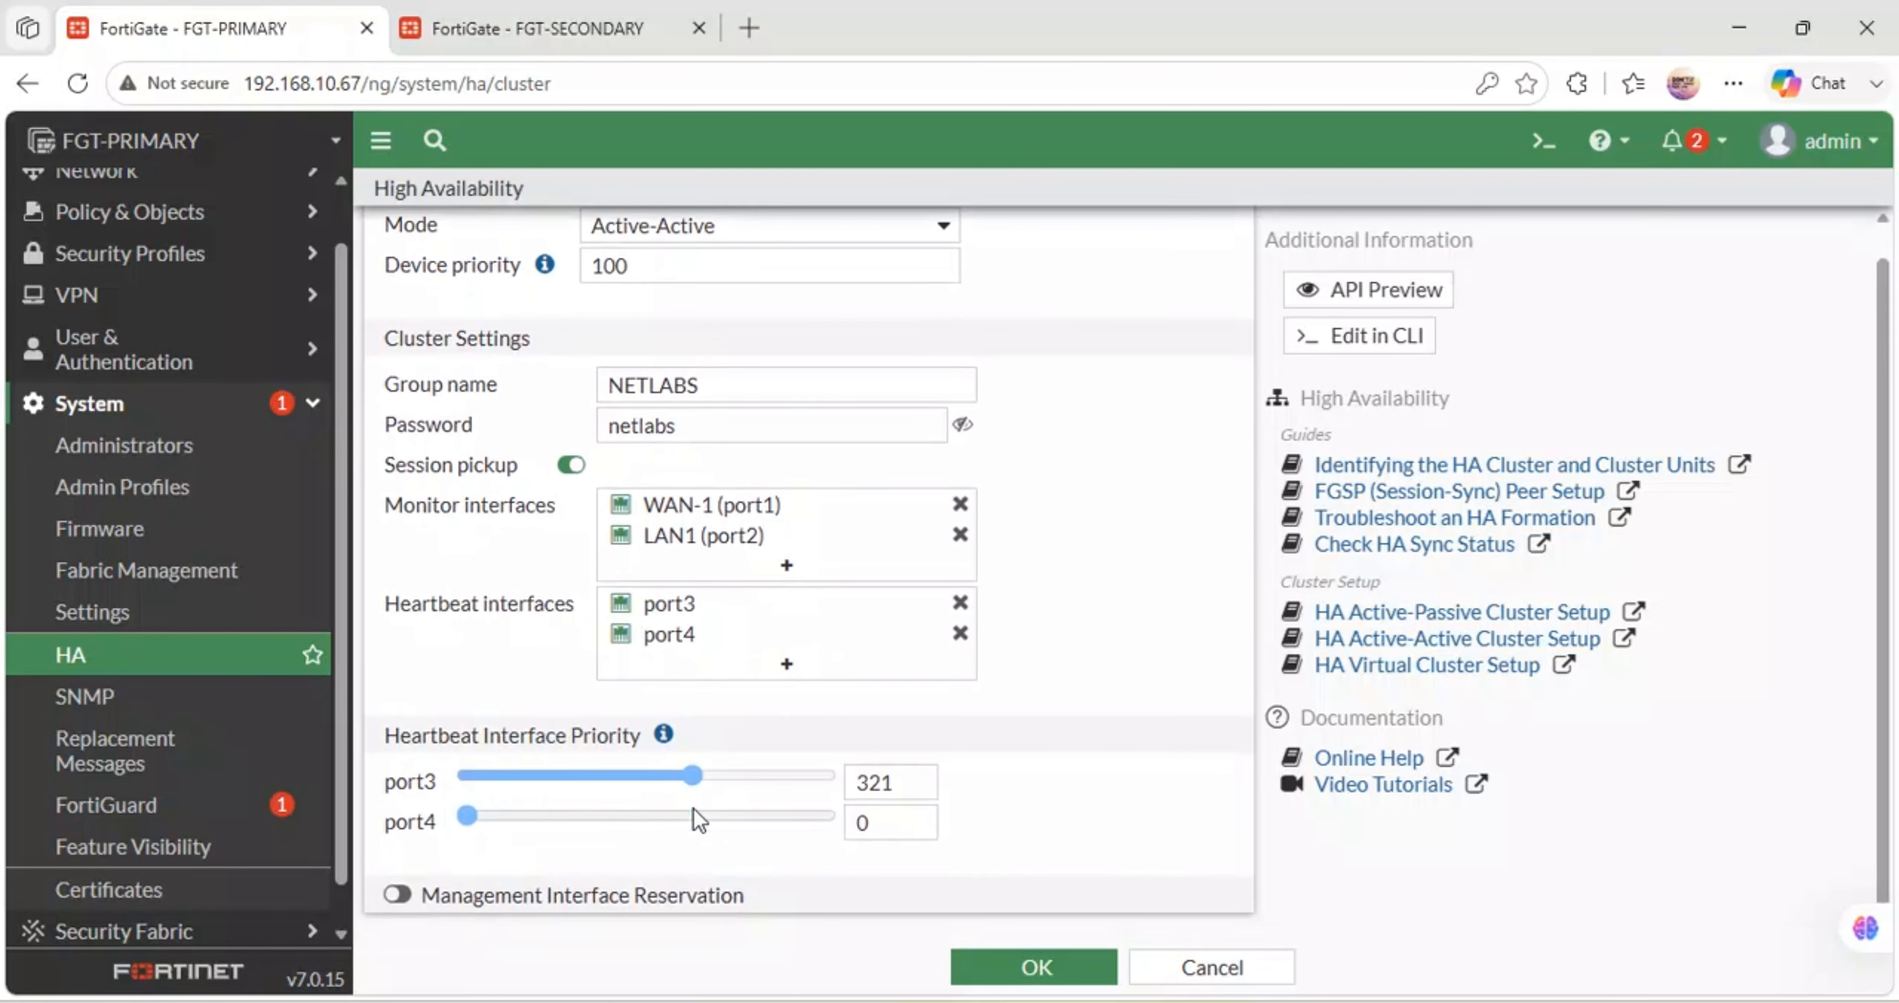
pyautogui.click(396, 895)
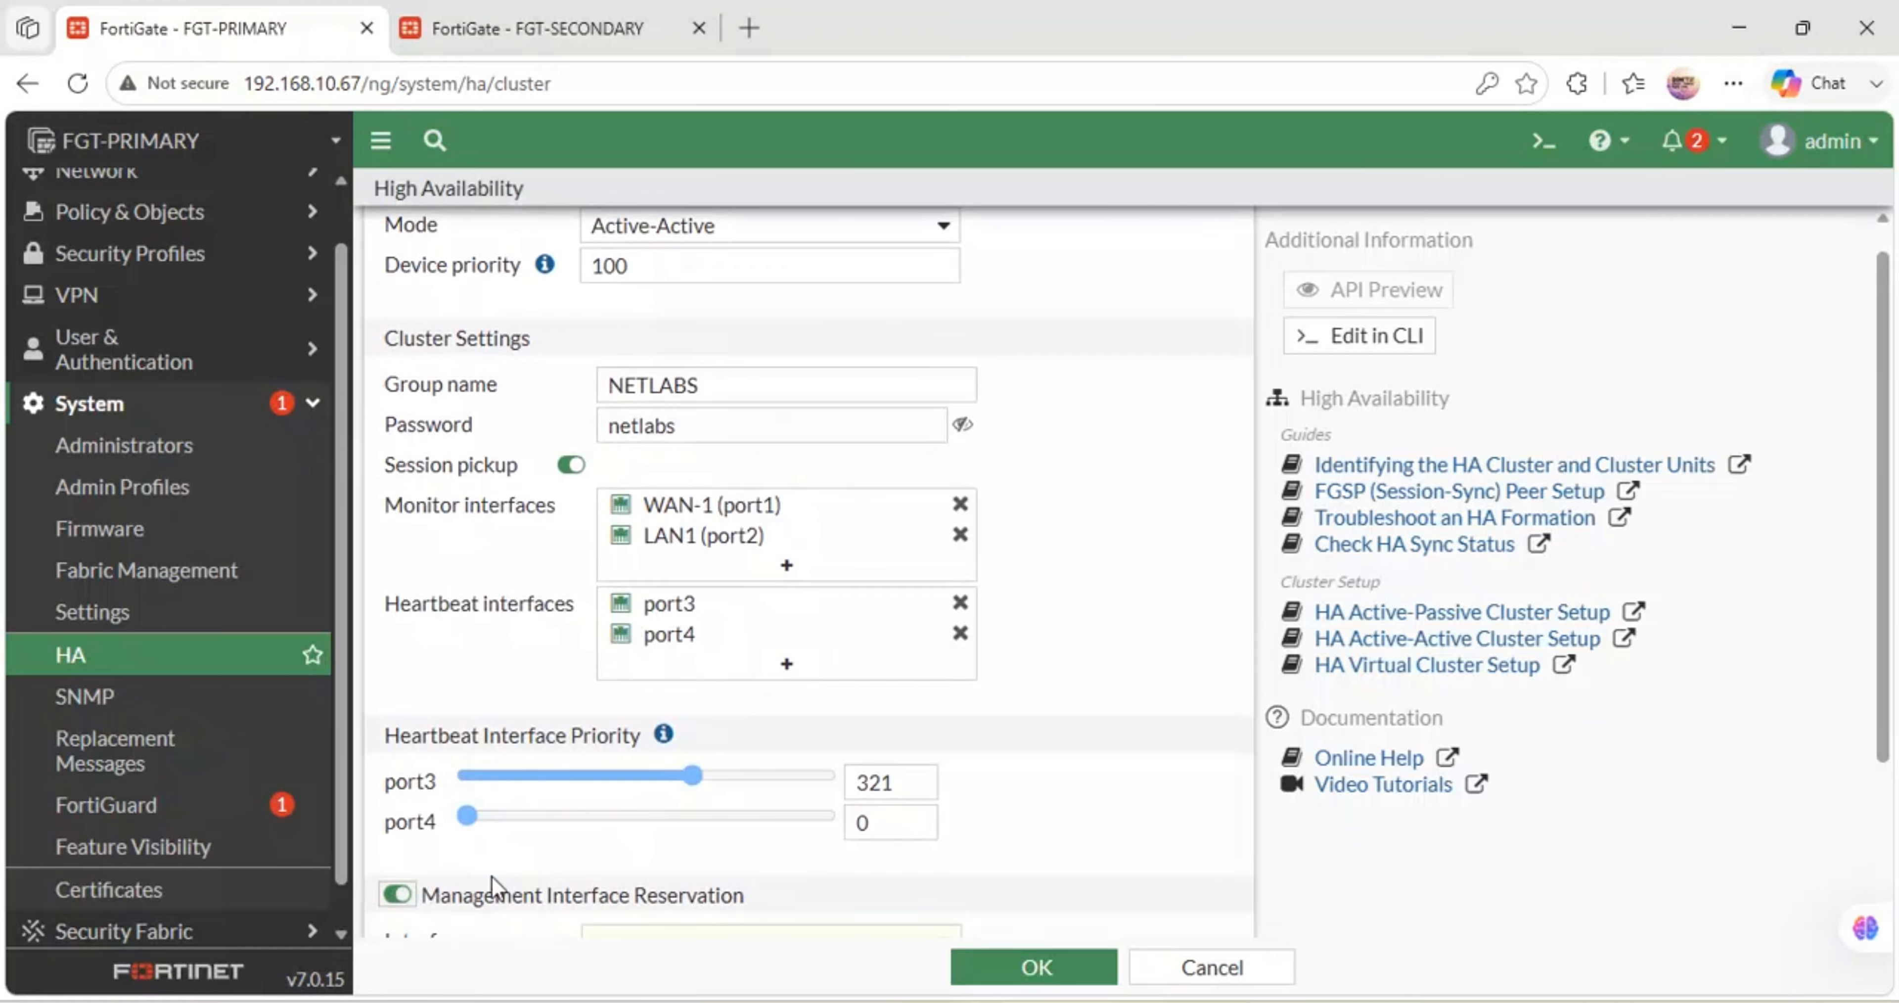
pyautogui.scroll(-2, 509, 882)
pyautogui.scroll(-3, 516, 877)
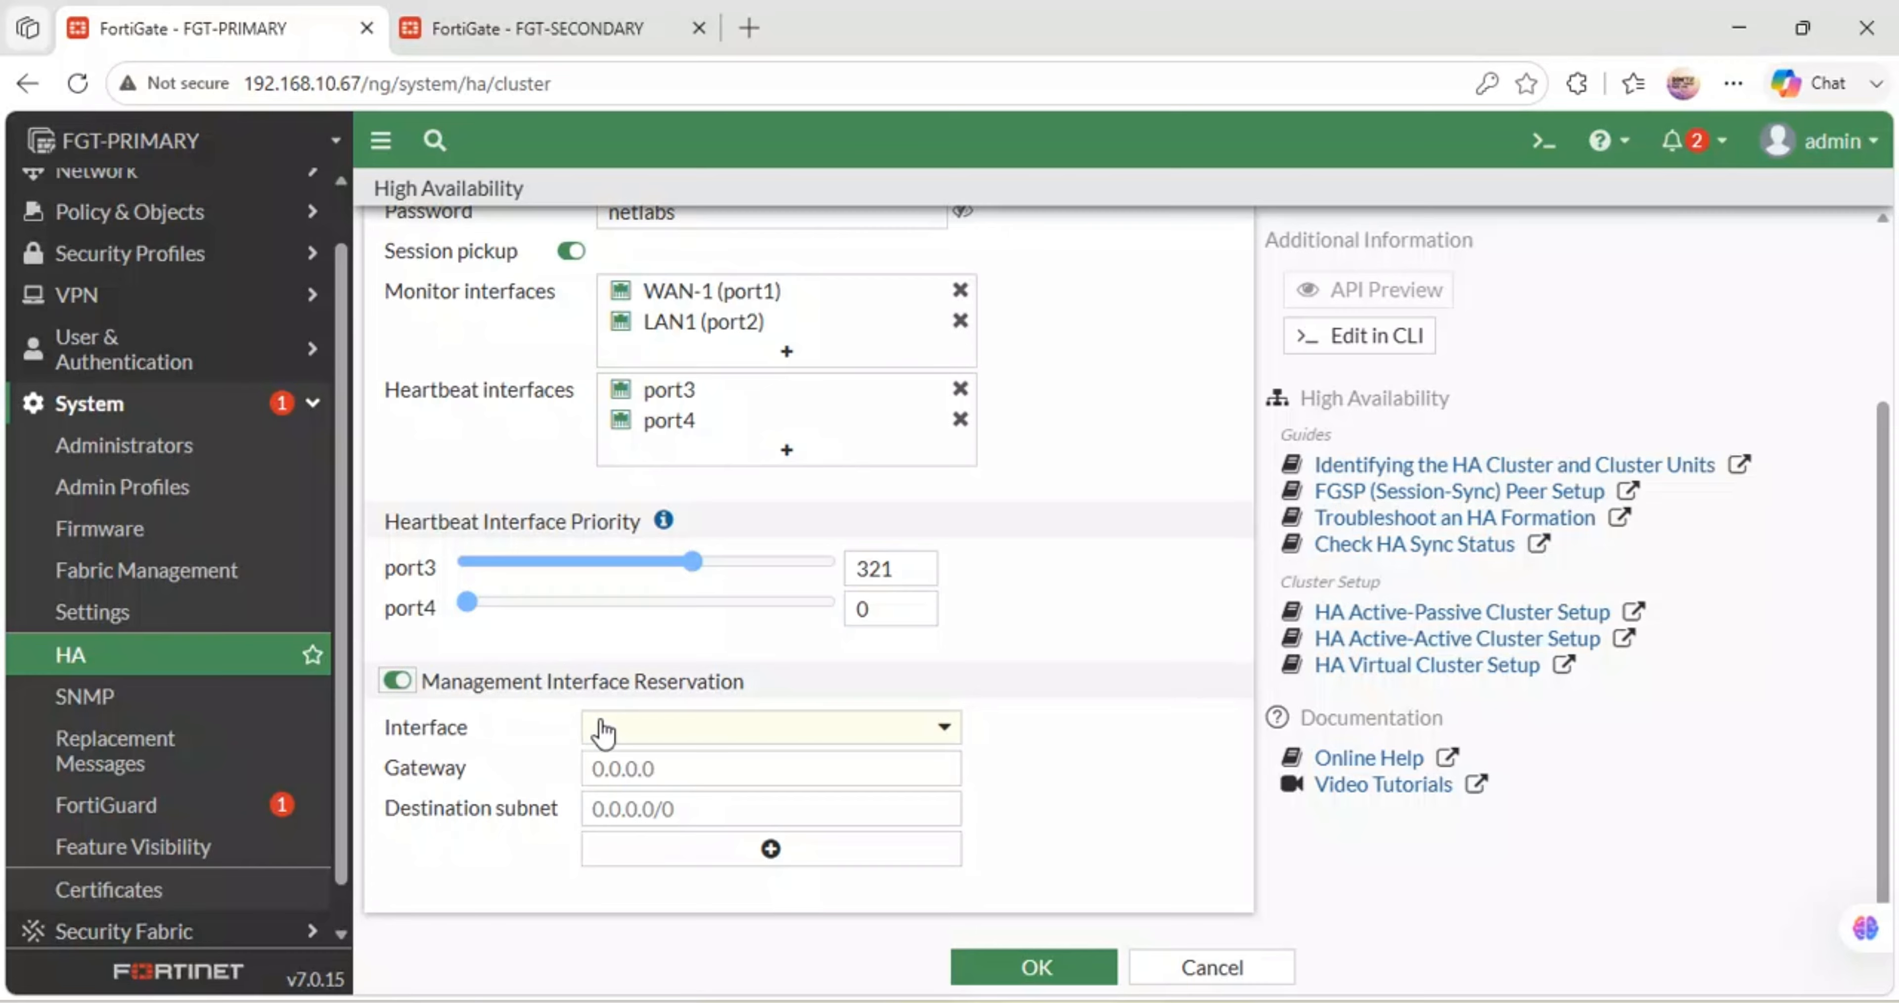
pyautogui.click(618, 726)
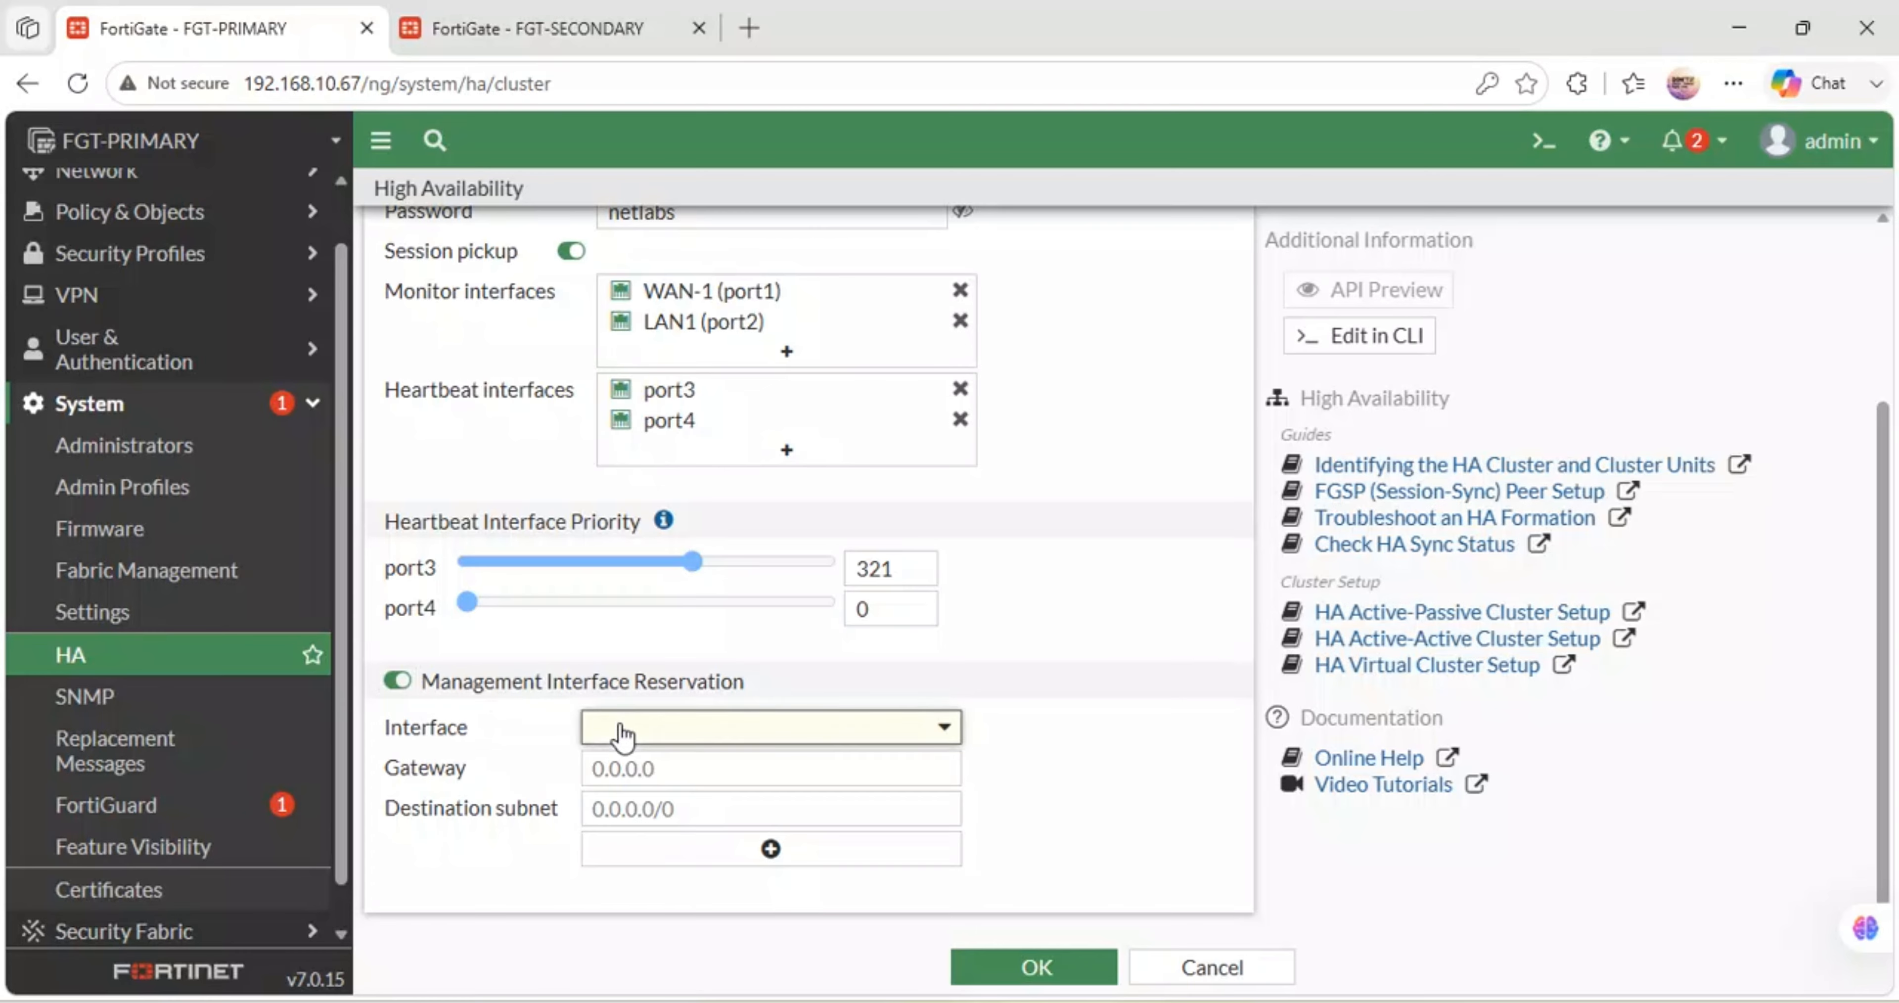
pyautogui.click(765, 702)
pyautogui.click(397, 680)
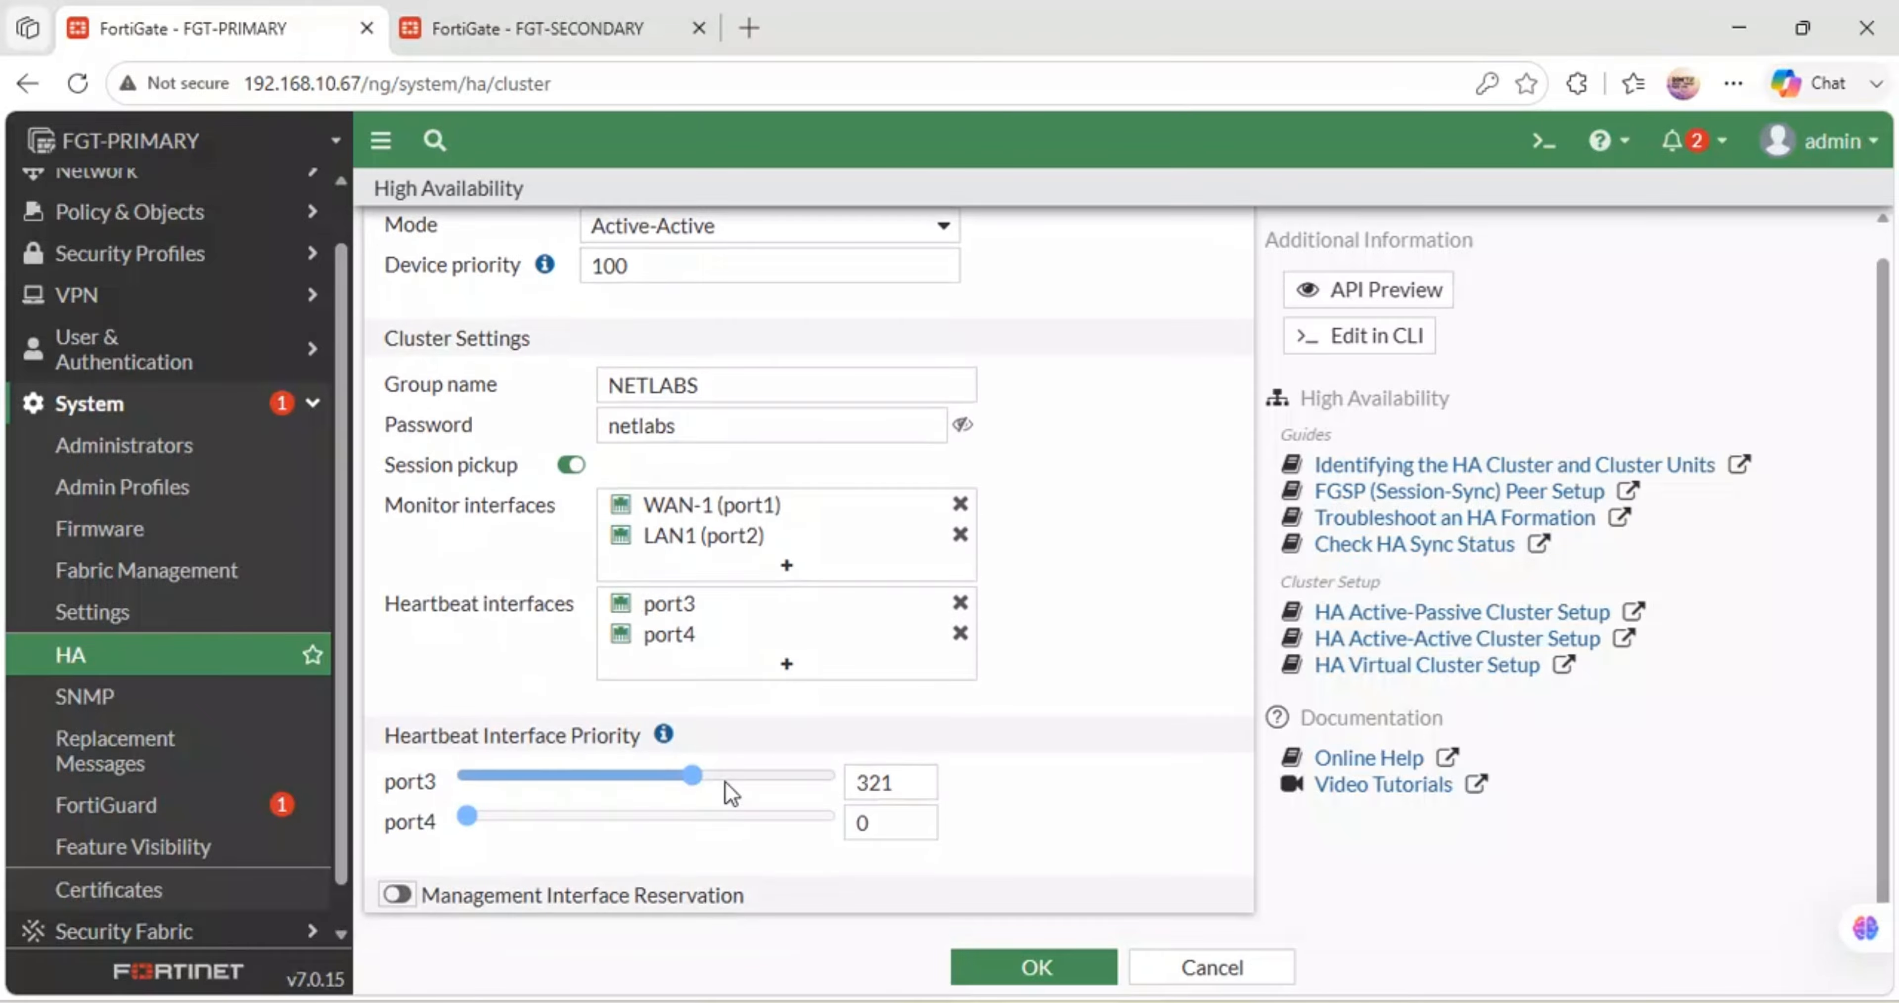
pyautogui.moveTo(693, 773); pyautogui.dragTo(284, 747)
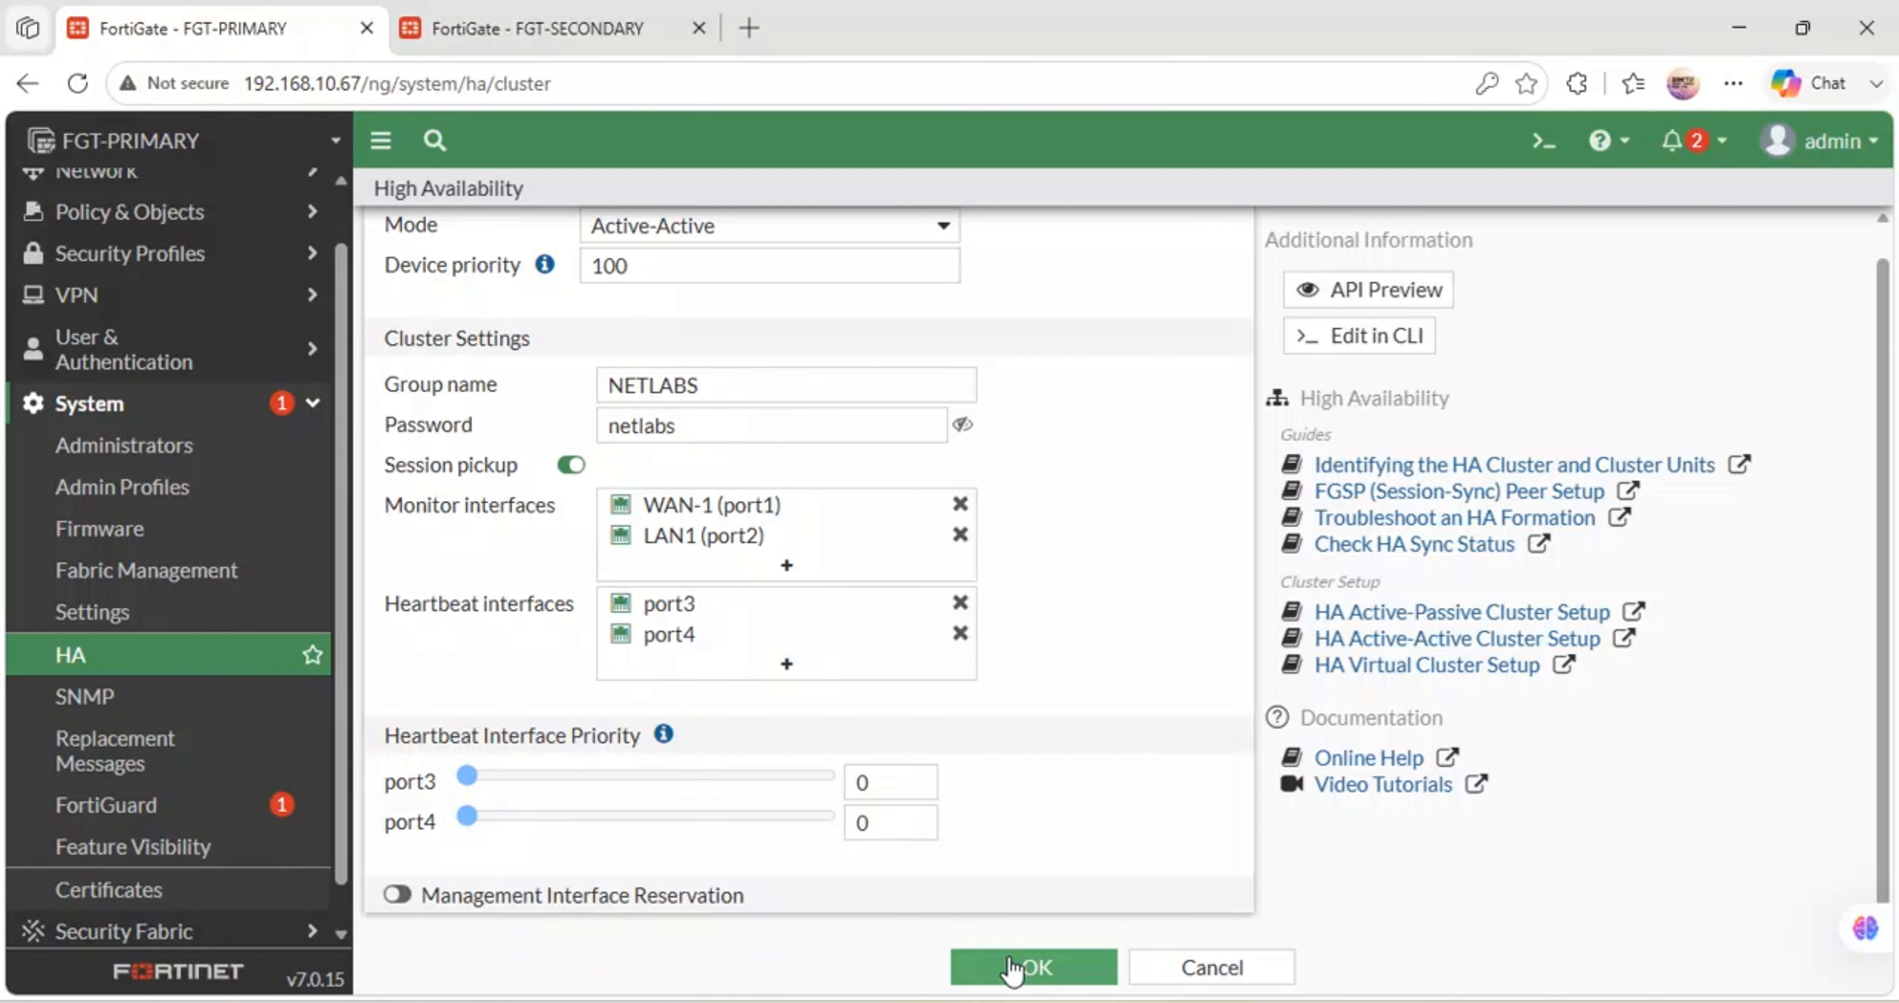
# Set the primary firewall's device priority to 200 and save its HA settings
pyautogui.doubleClick(636, 275)
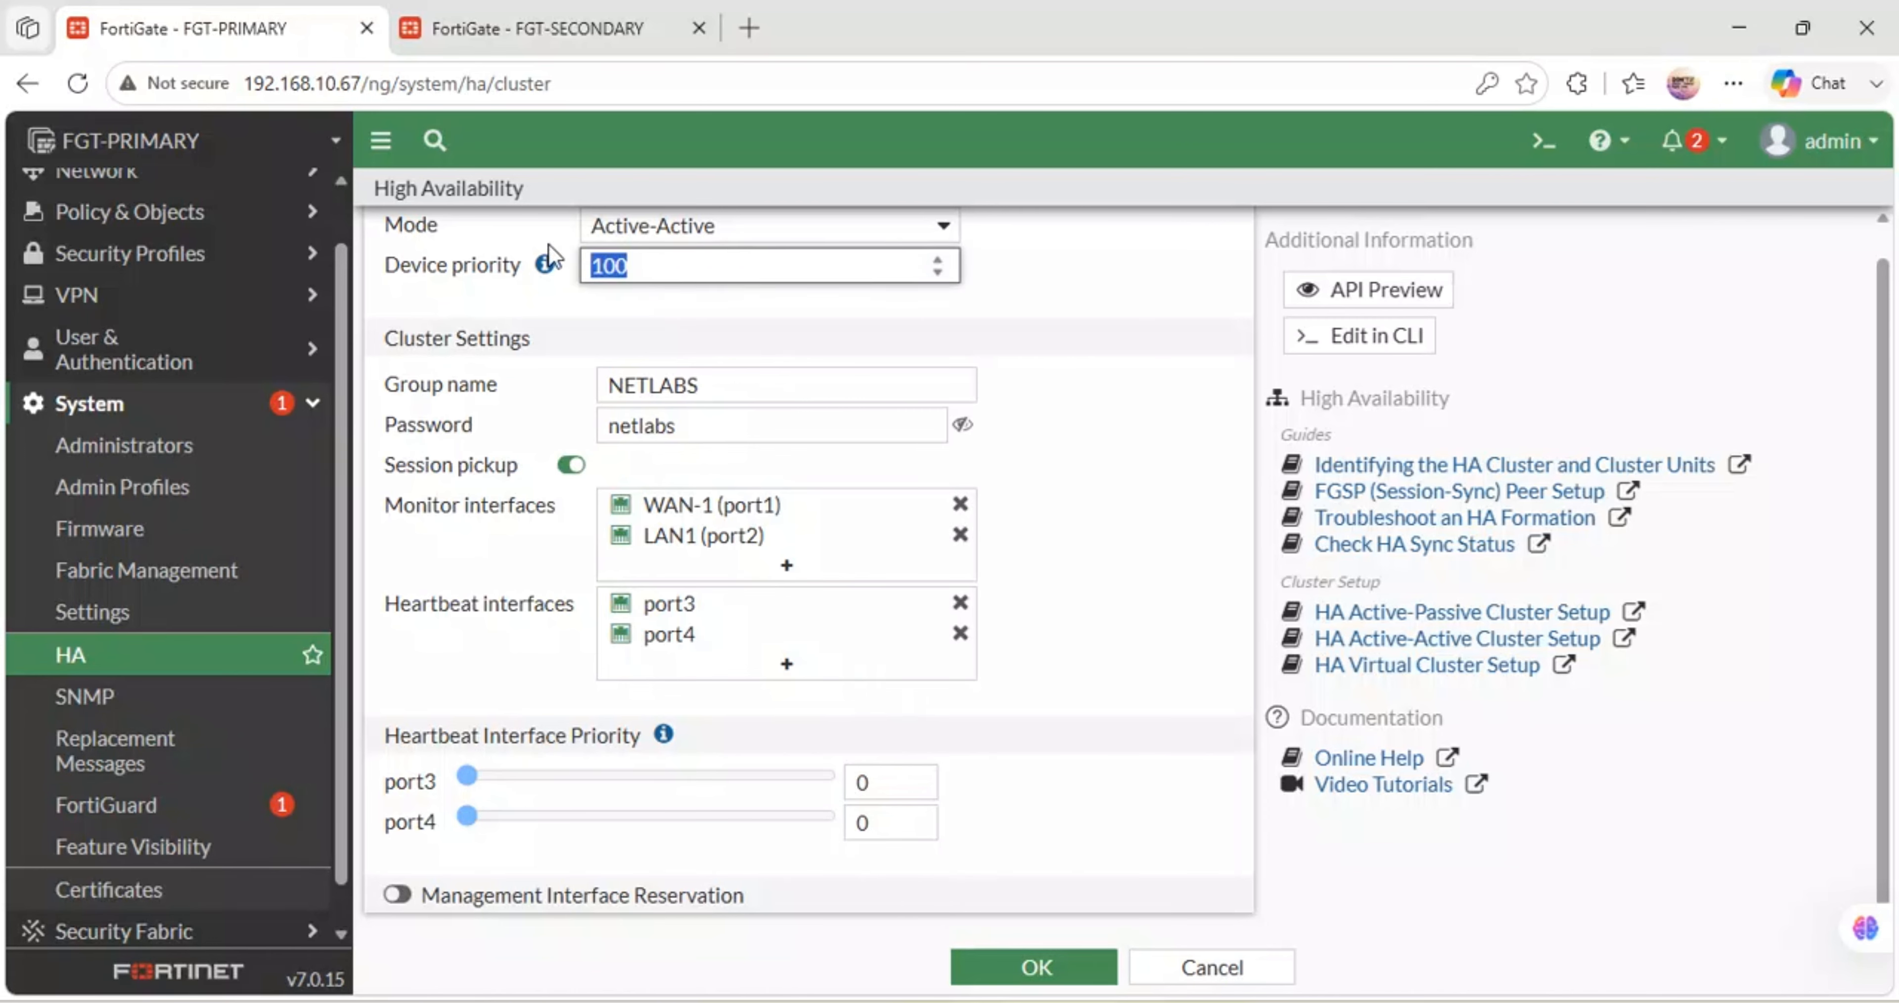
pyautogui.write('200')
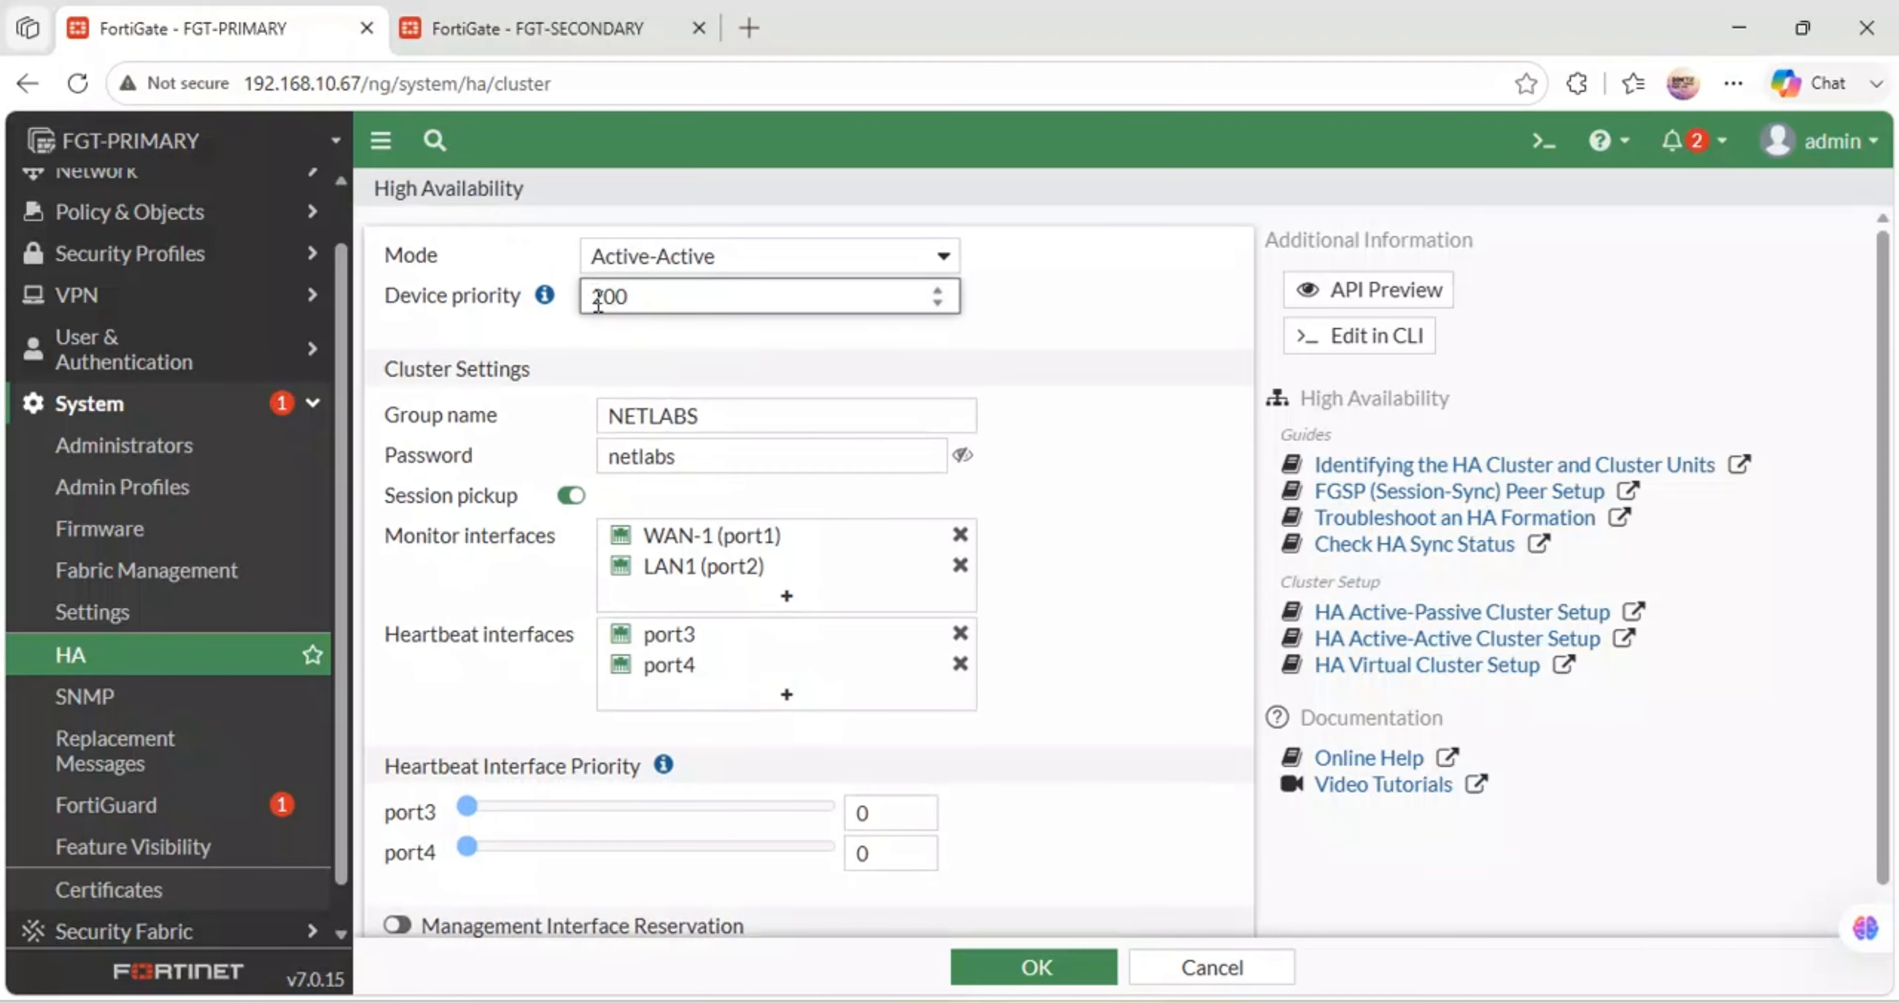
pyautogui.scroll(-1, 815, 572)
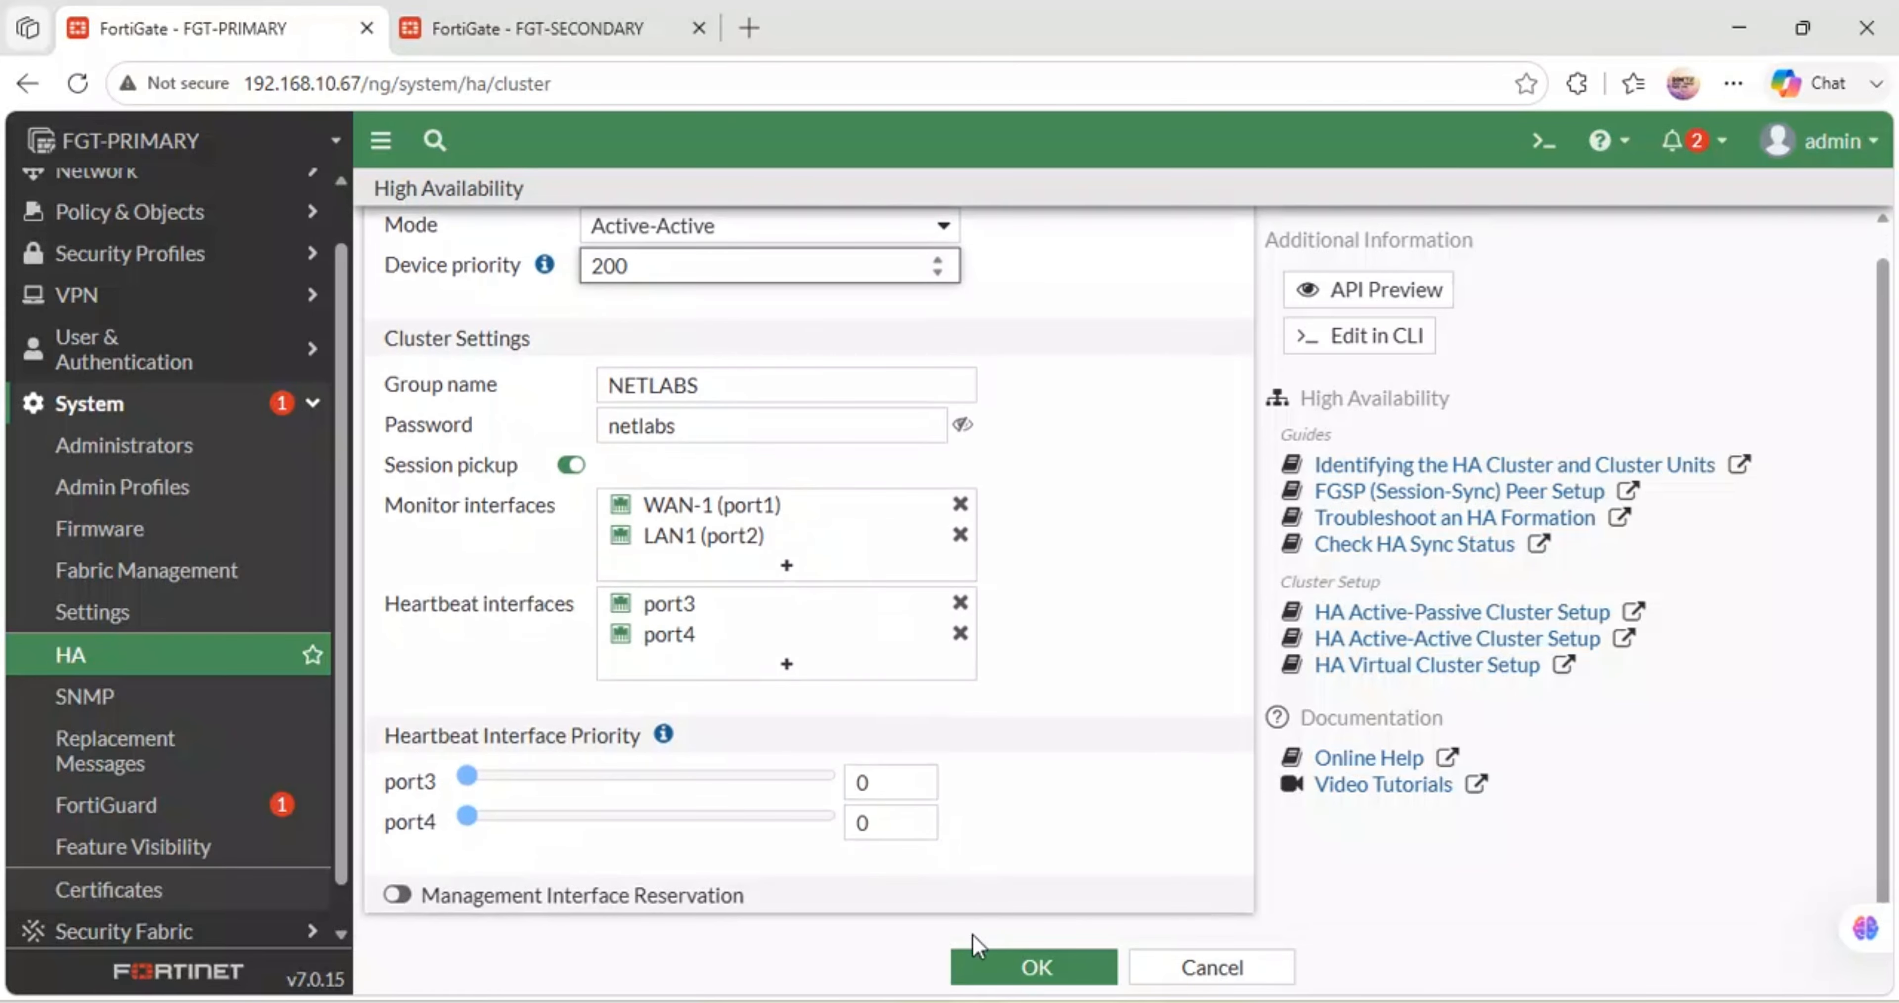
pyautogui.click(968, 953)
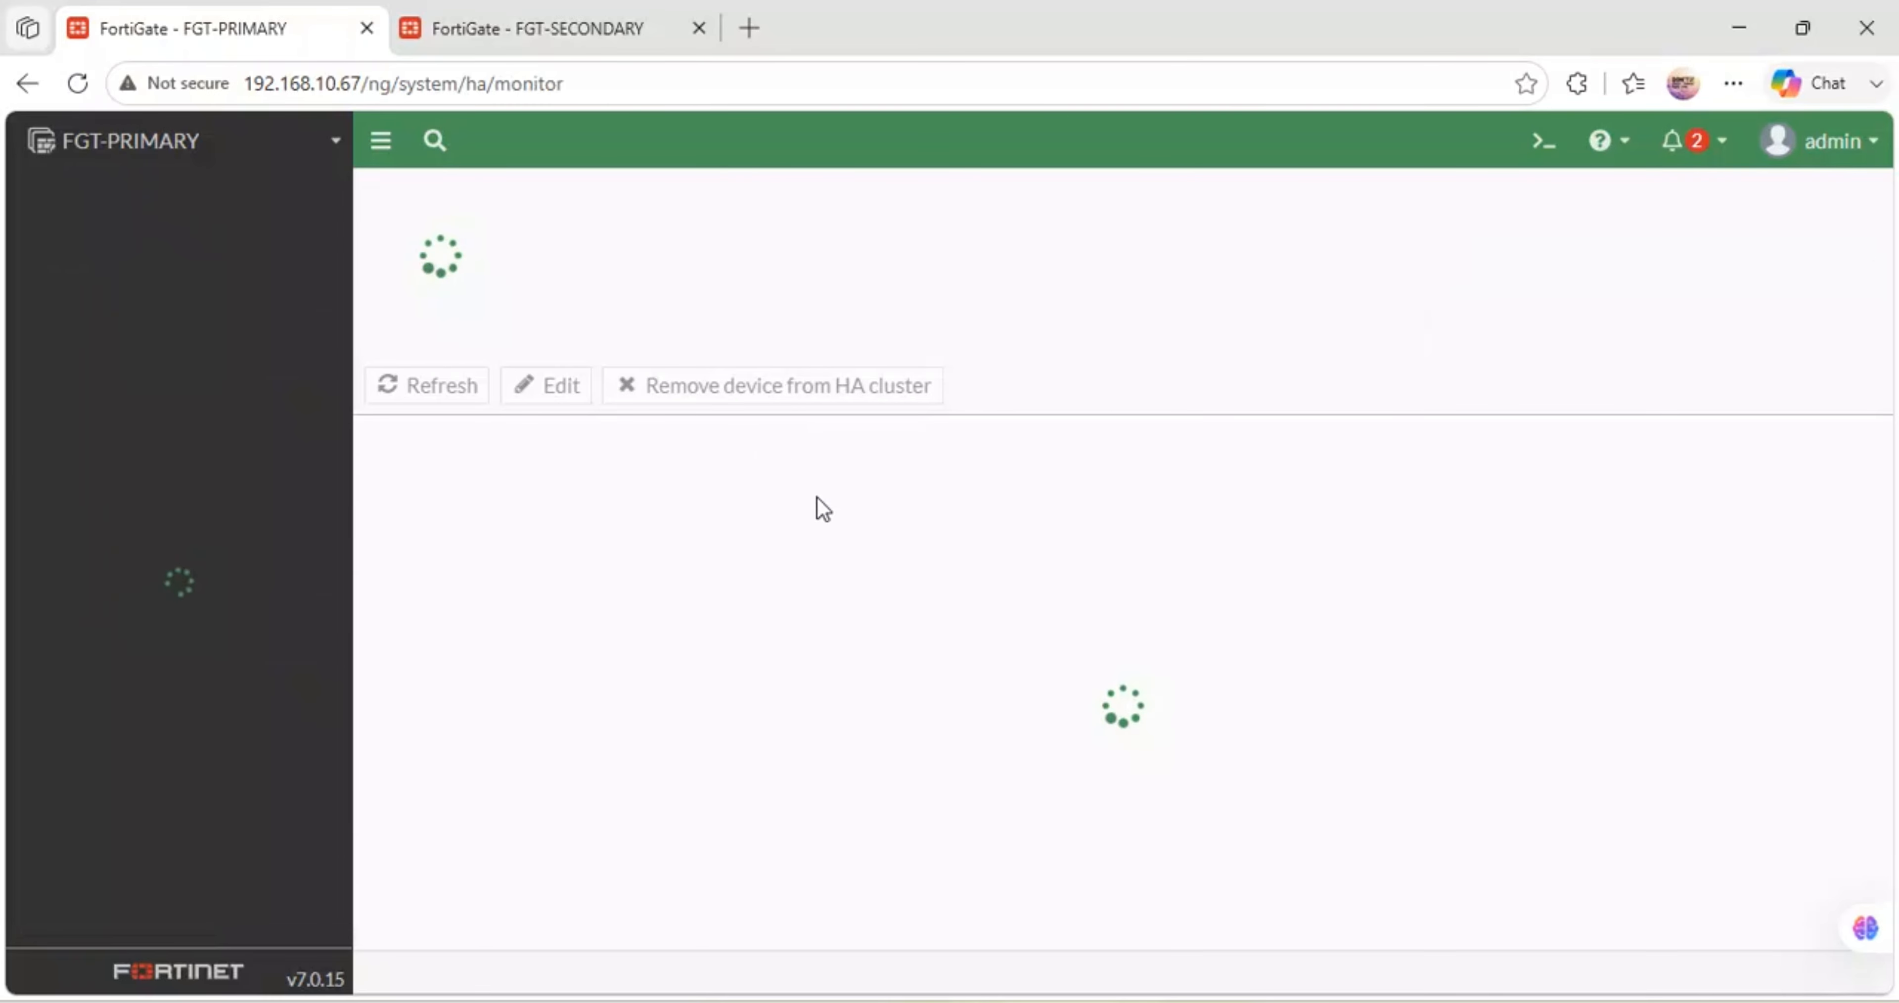
# Open the HA settings on FGT-SECONDARY and set the mode to Active-Active
pyautogui.click(551, 39)
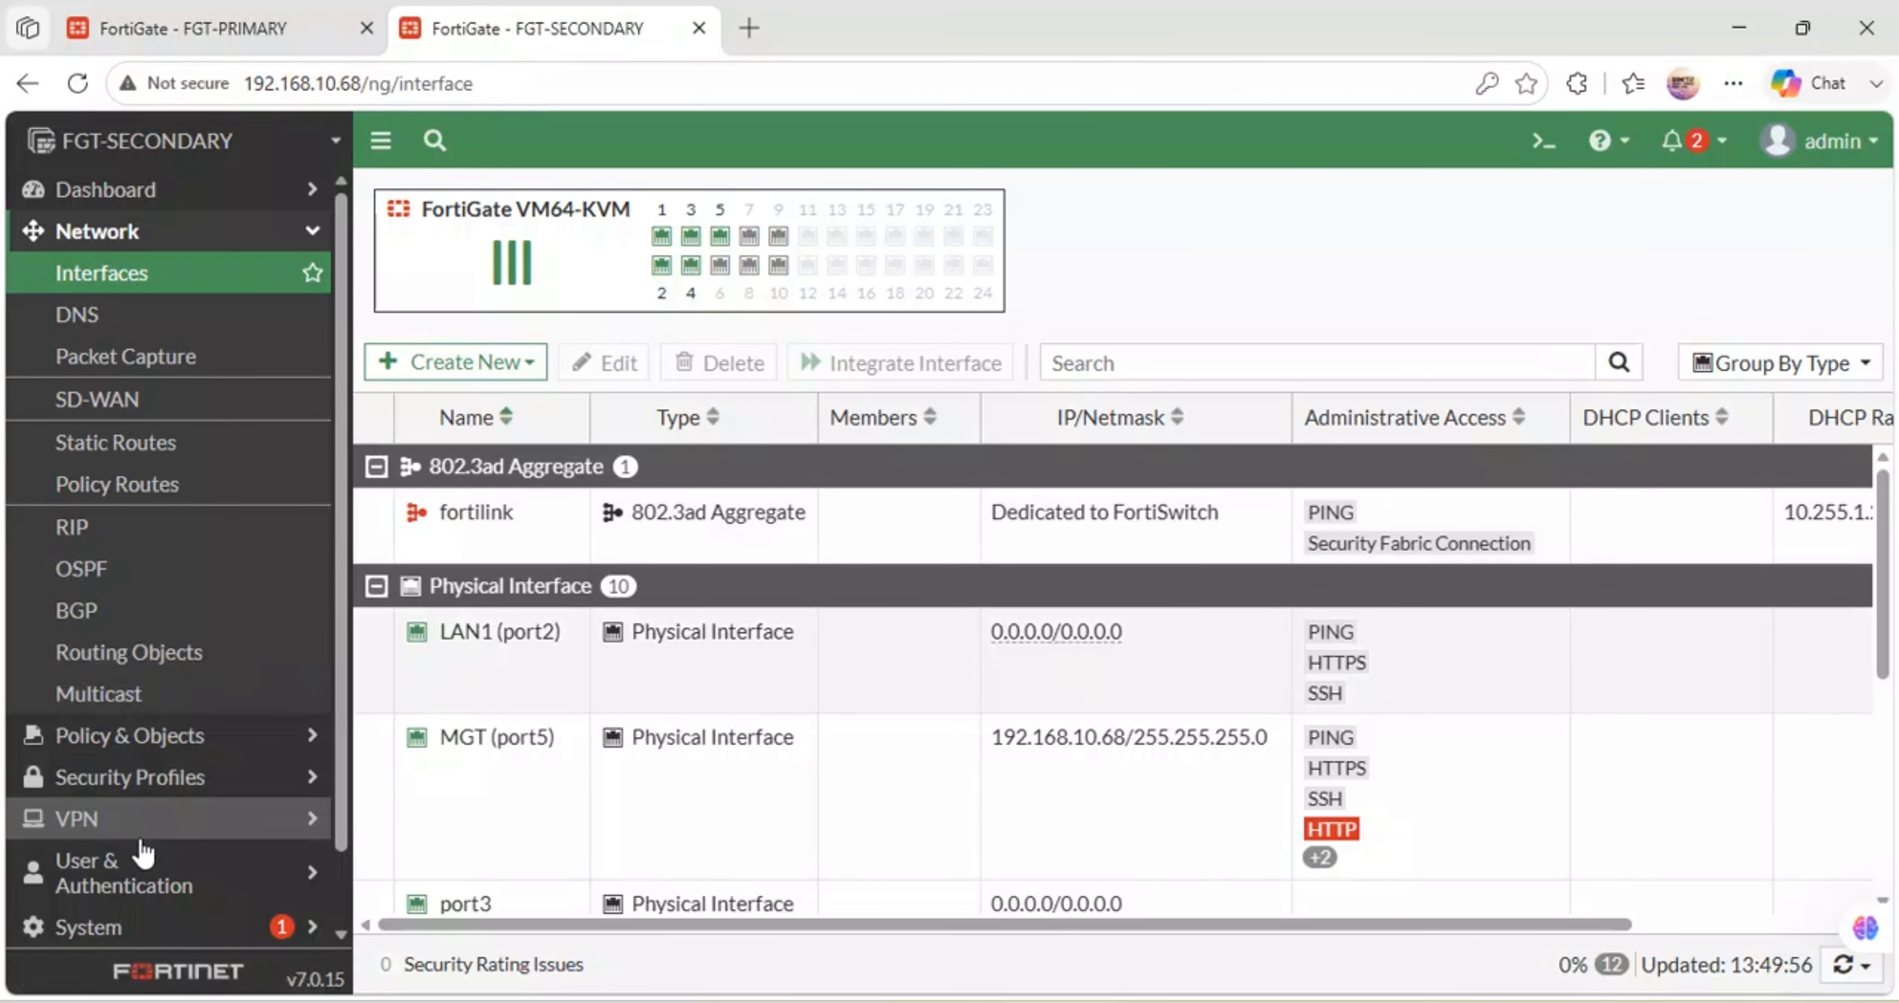
pyautogui.scroll(-1, 151, 848)
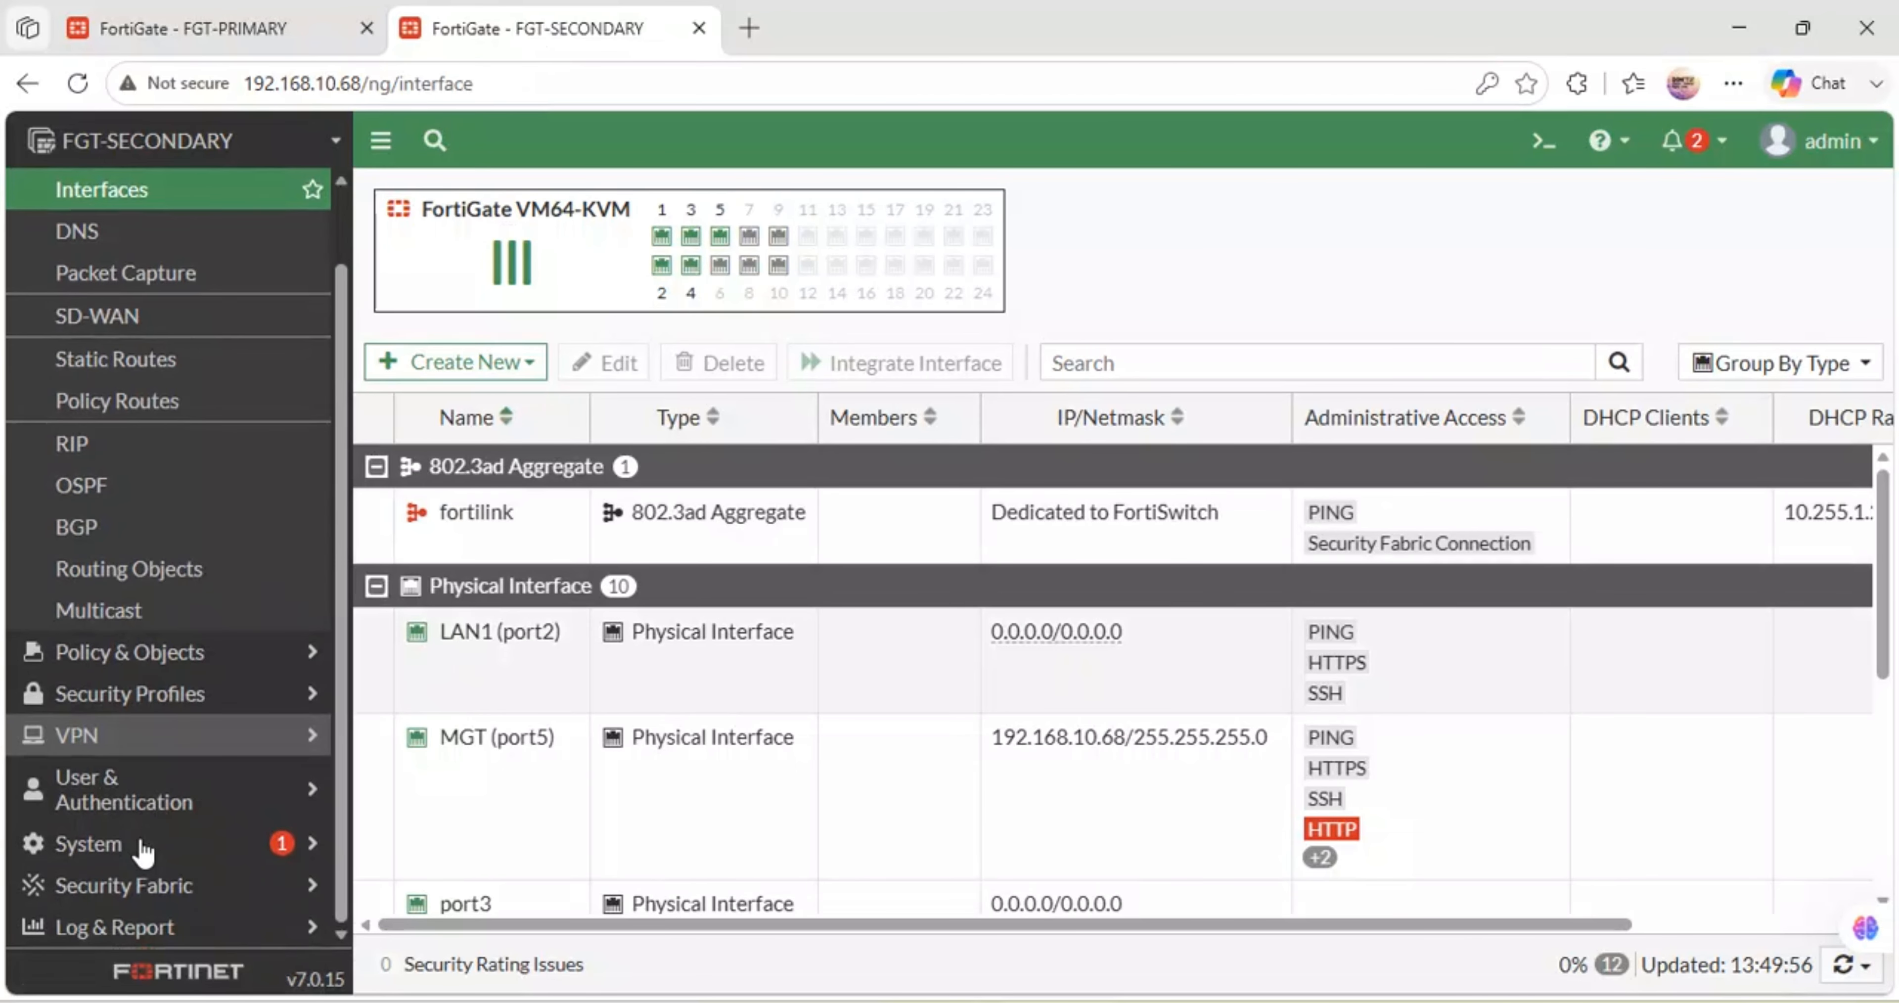
pyautogui.click(176, 859)
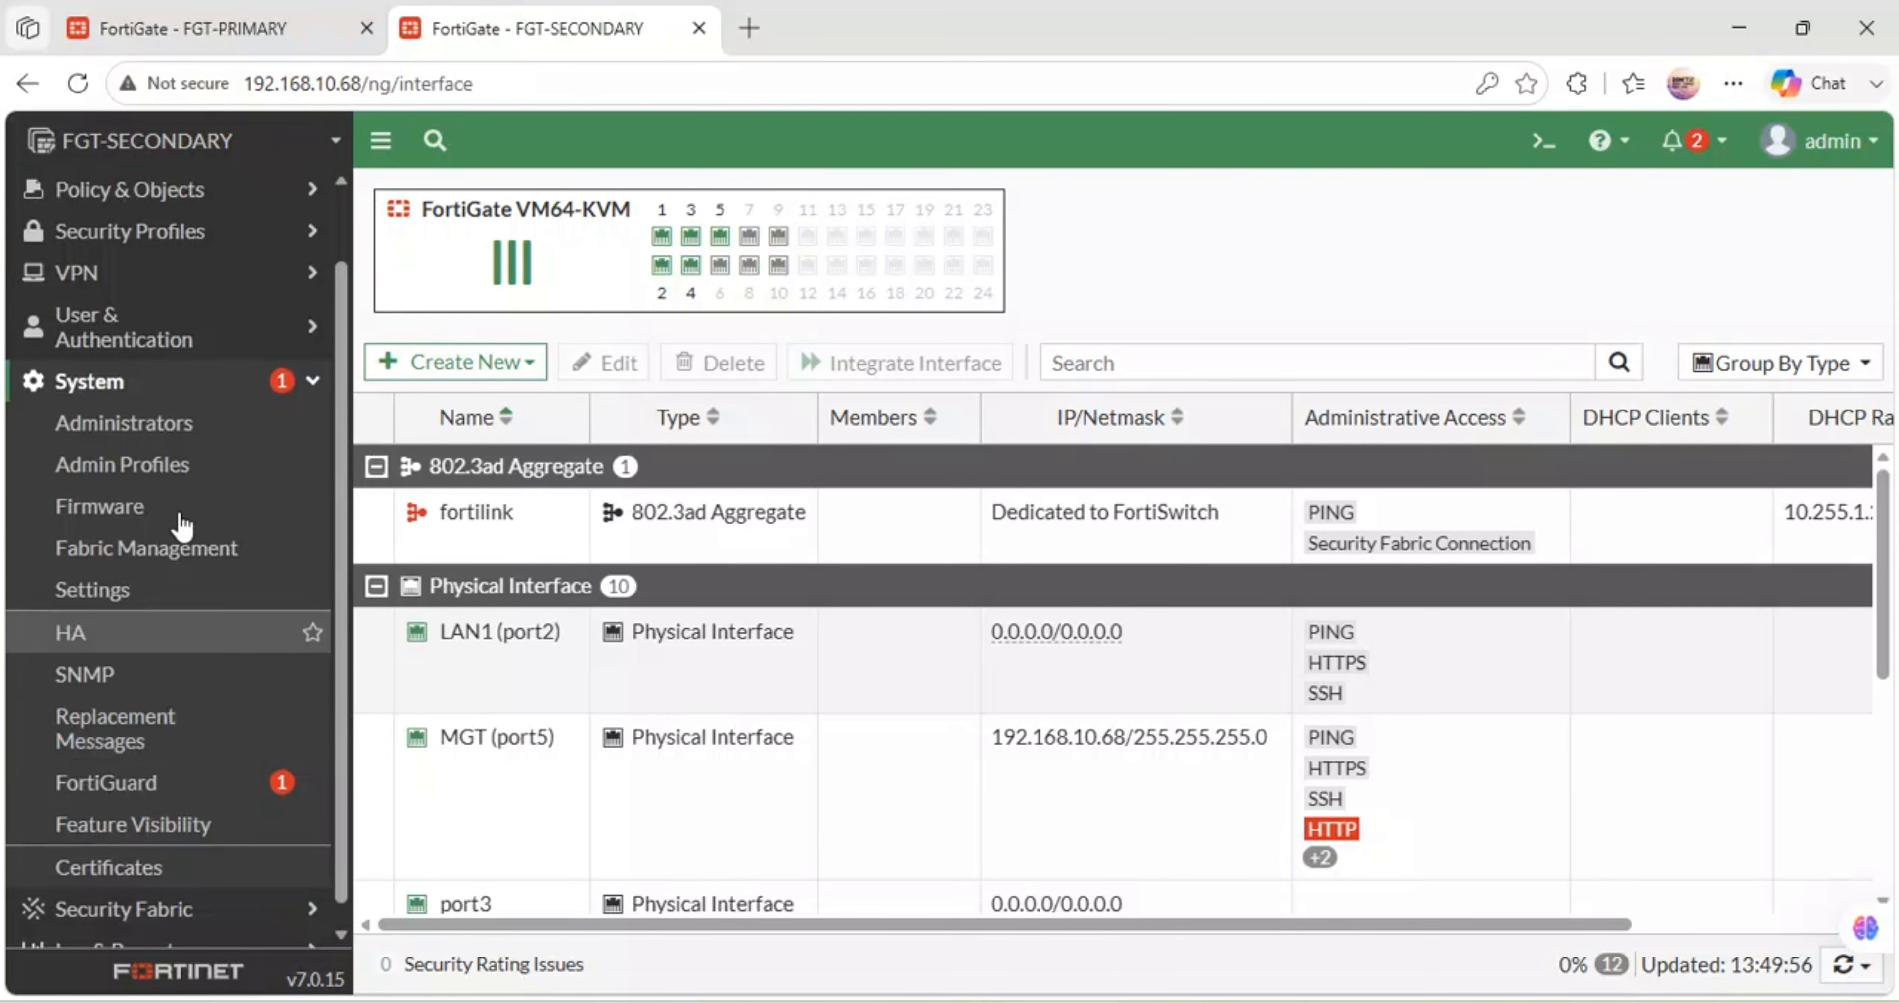
pyautogui.click(103, 632)
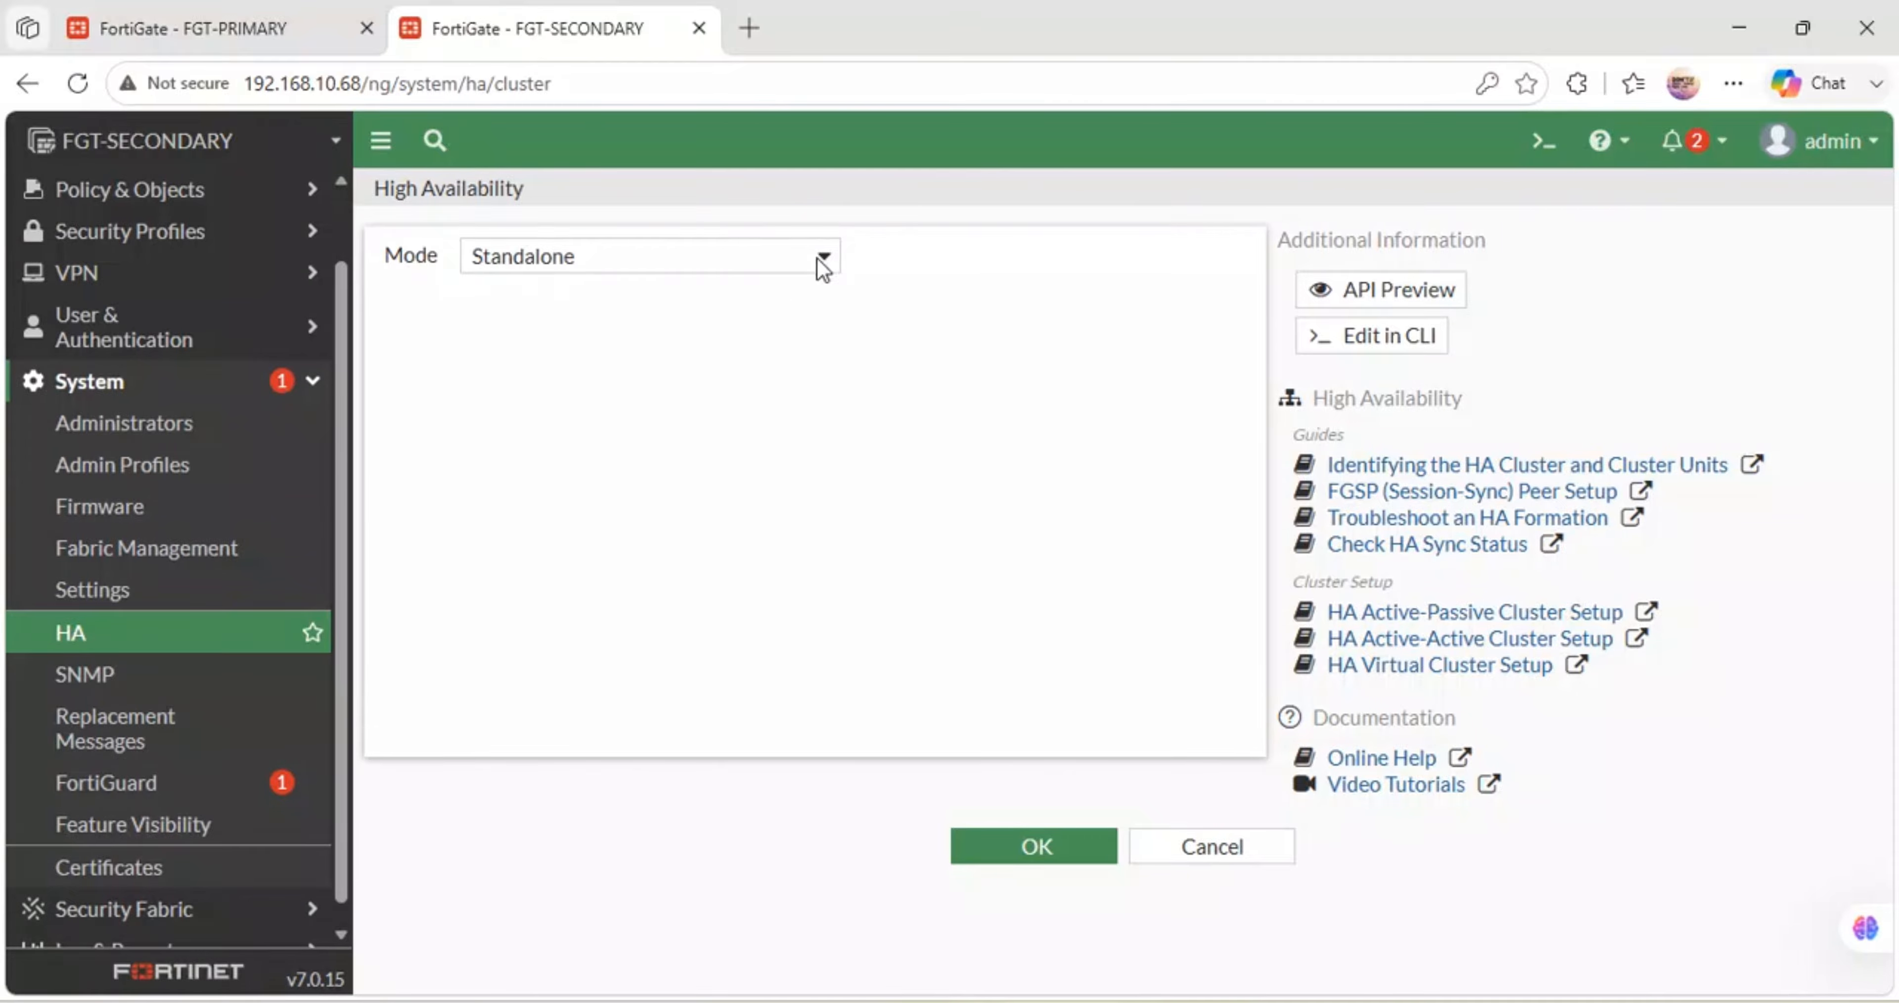
pyautogui.click(822, 259)
pyautogui.click(670, 341)
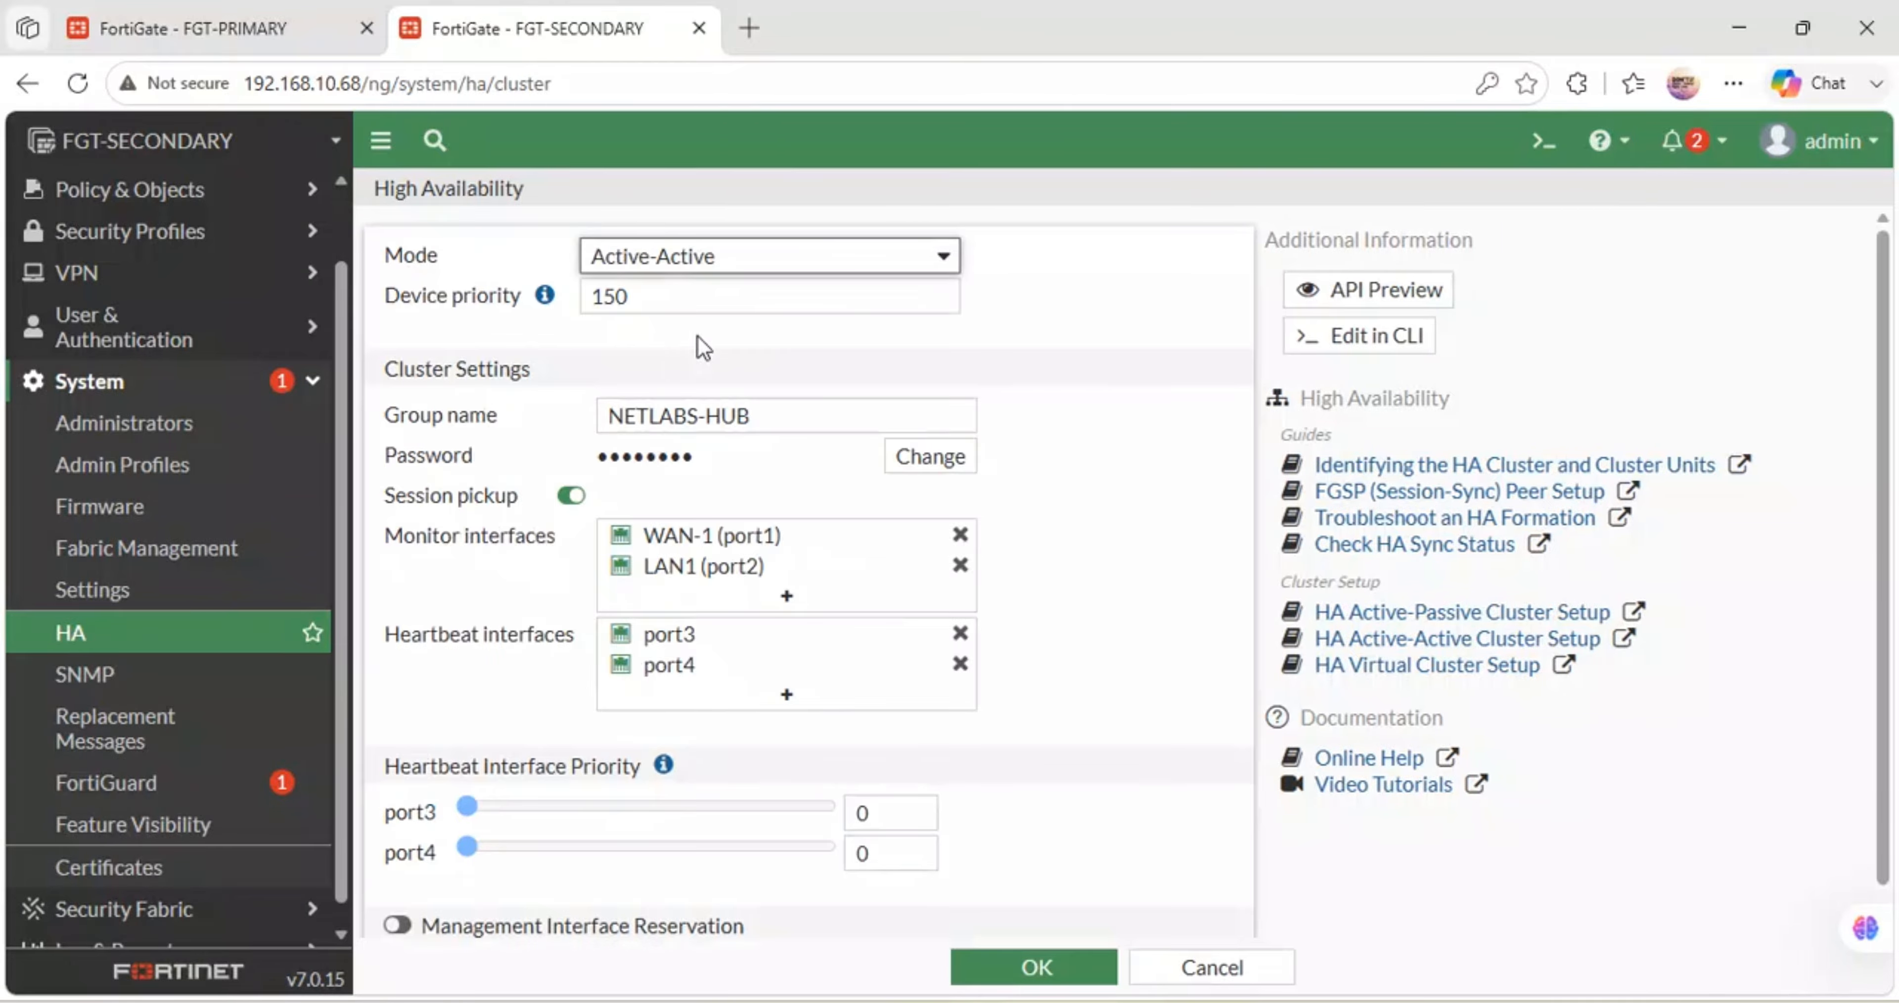
# Set the secondary firewall's device priority to 200 and its cluster group name to NETLABS
pyautogui.doubleClick(698, 302)
pyautogui.write('200')
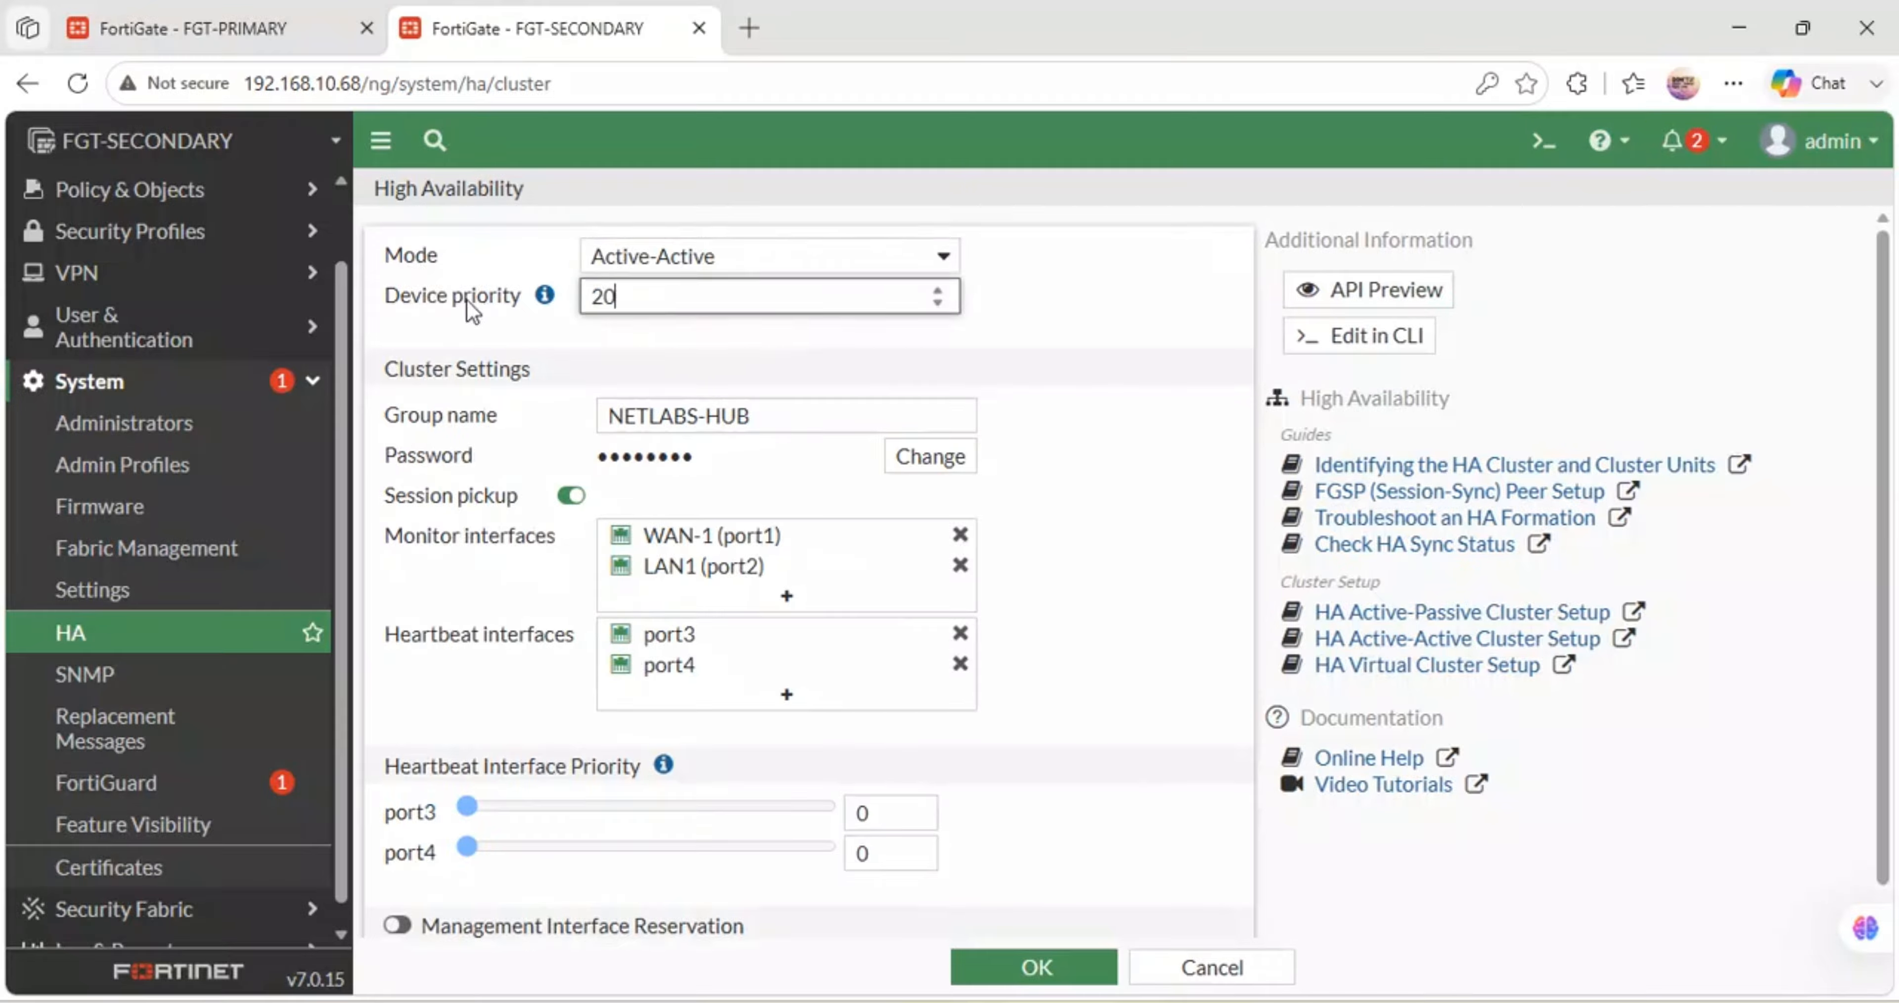
pyautogui.click(769, 410)
pyautogui.press('BackSpace')
pyautogui.press('BackSpace')
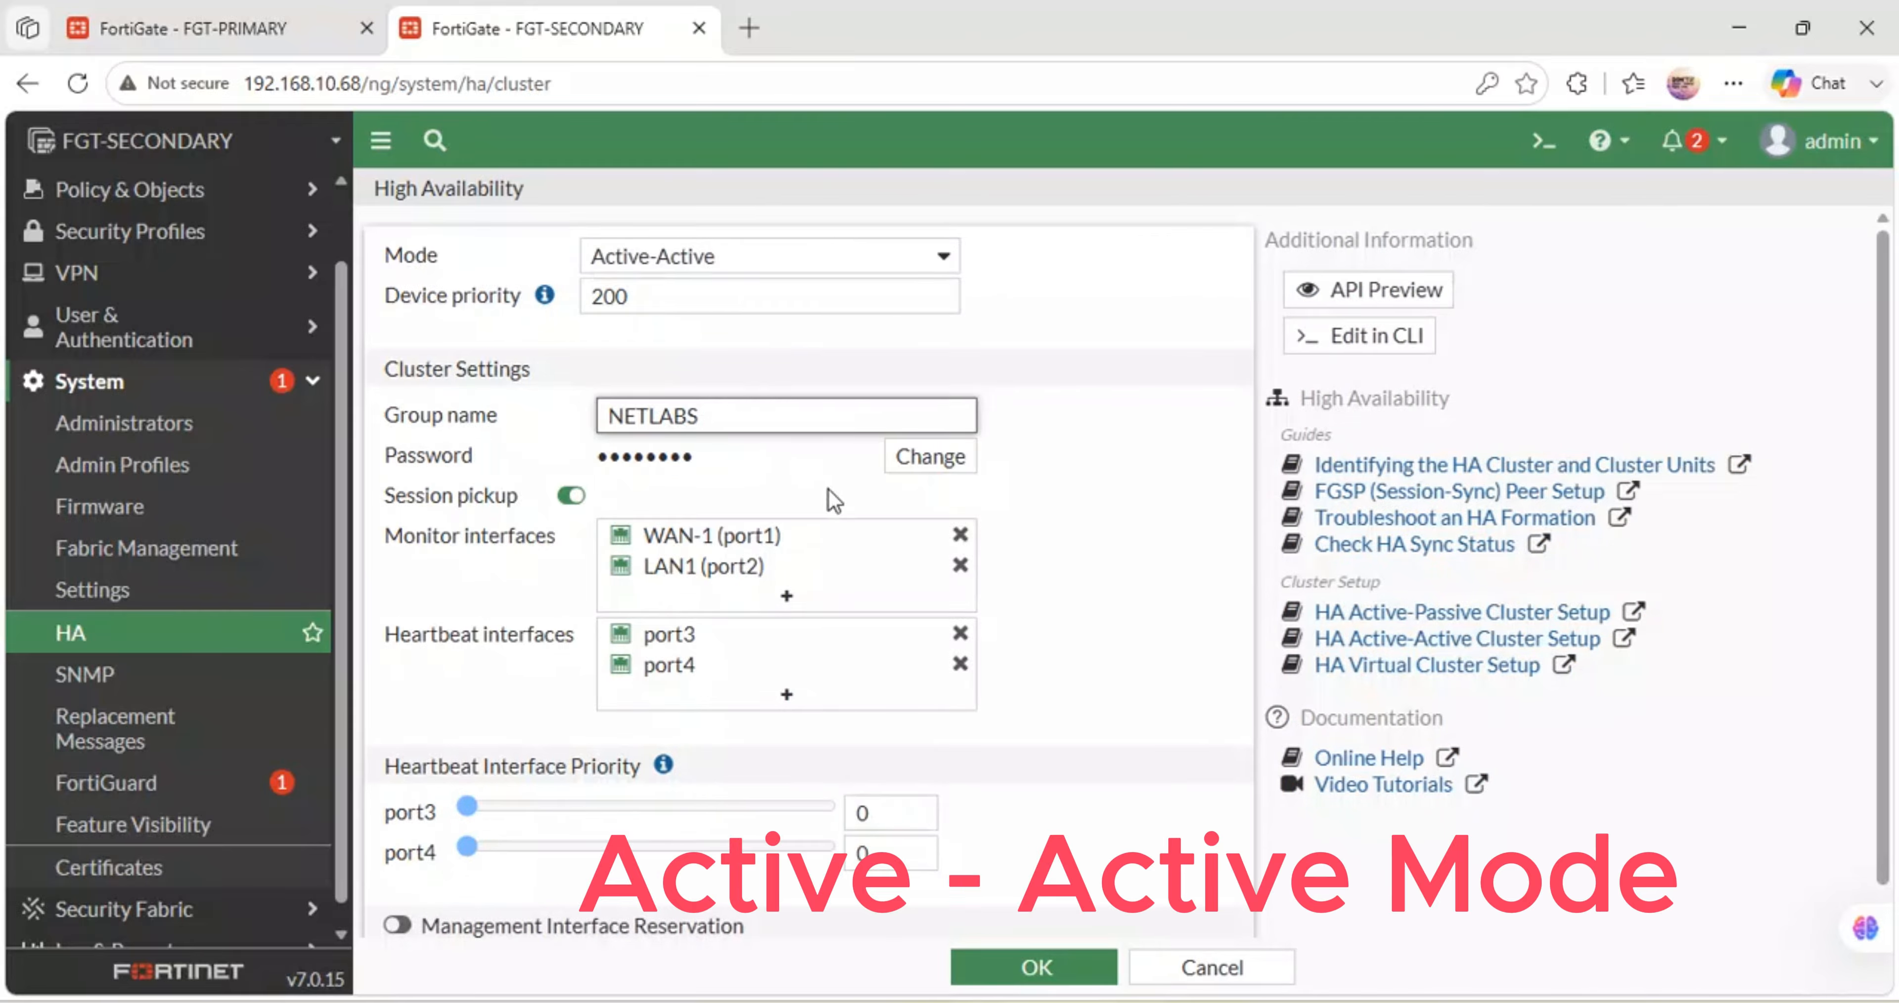
# Replace the secondary firewall's cluster password and reveal the entered characters
pyautogui.click(912, 459)
pyautogui.click(869, 461)
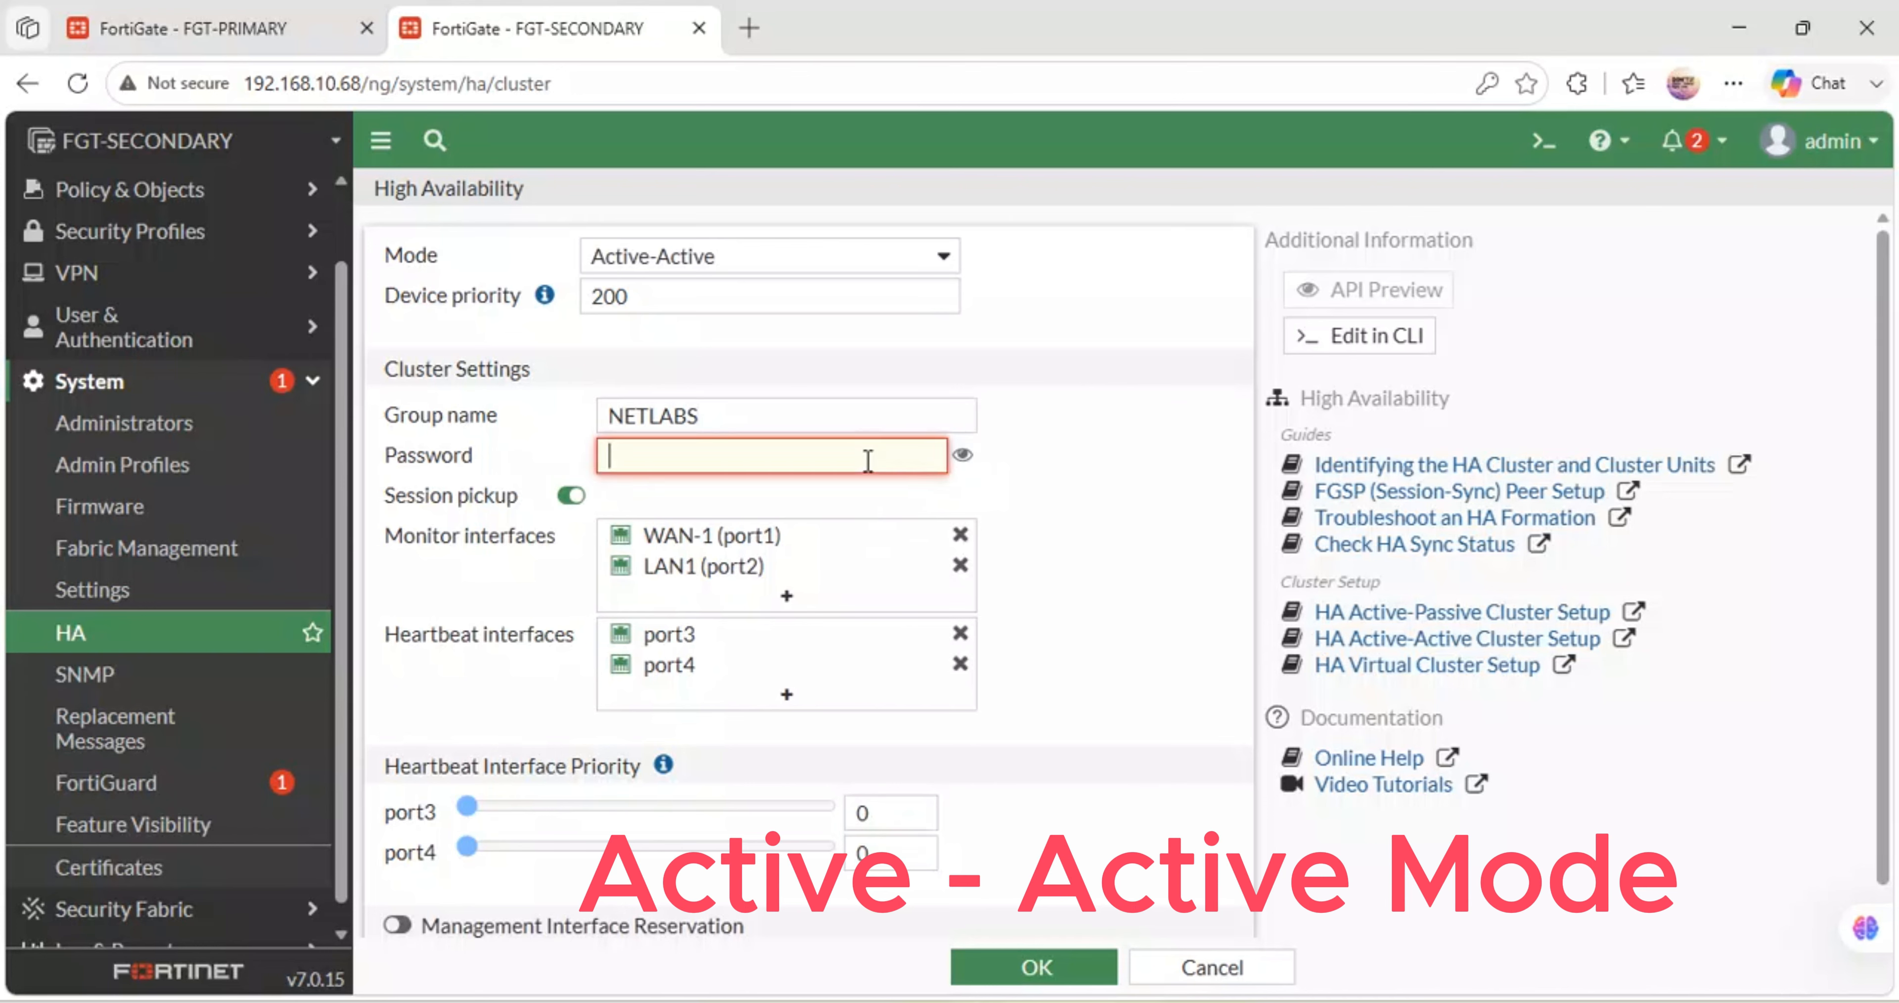
pyautogui.write('••')
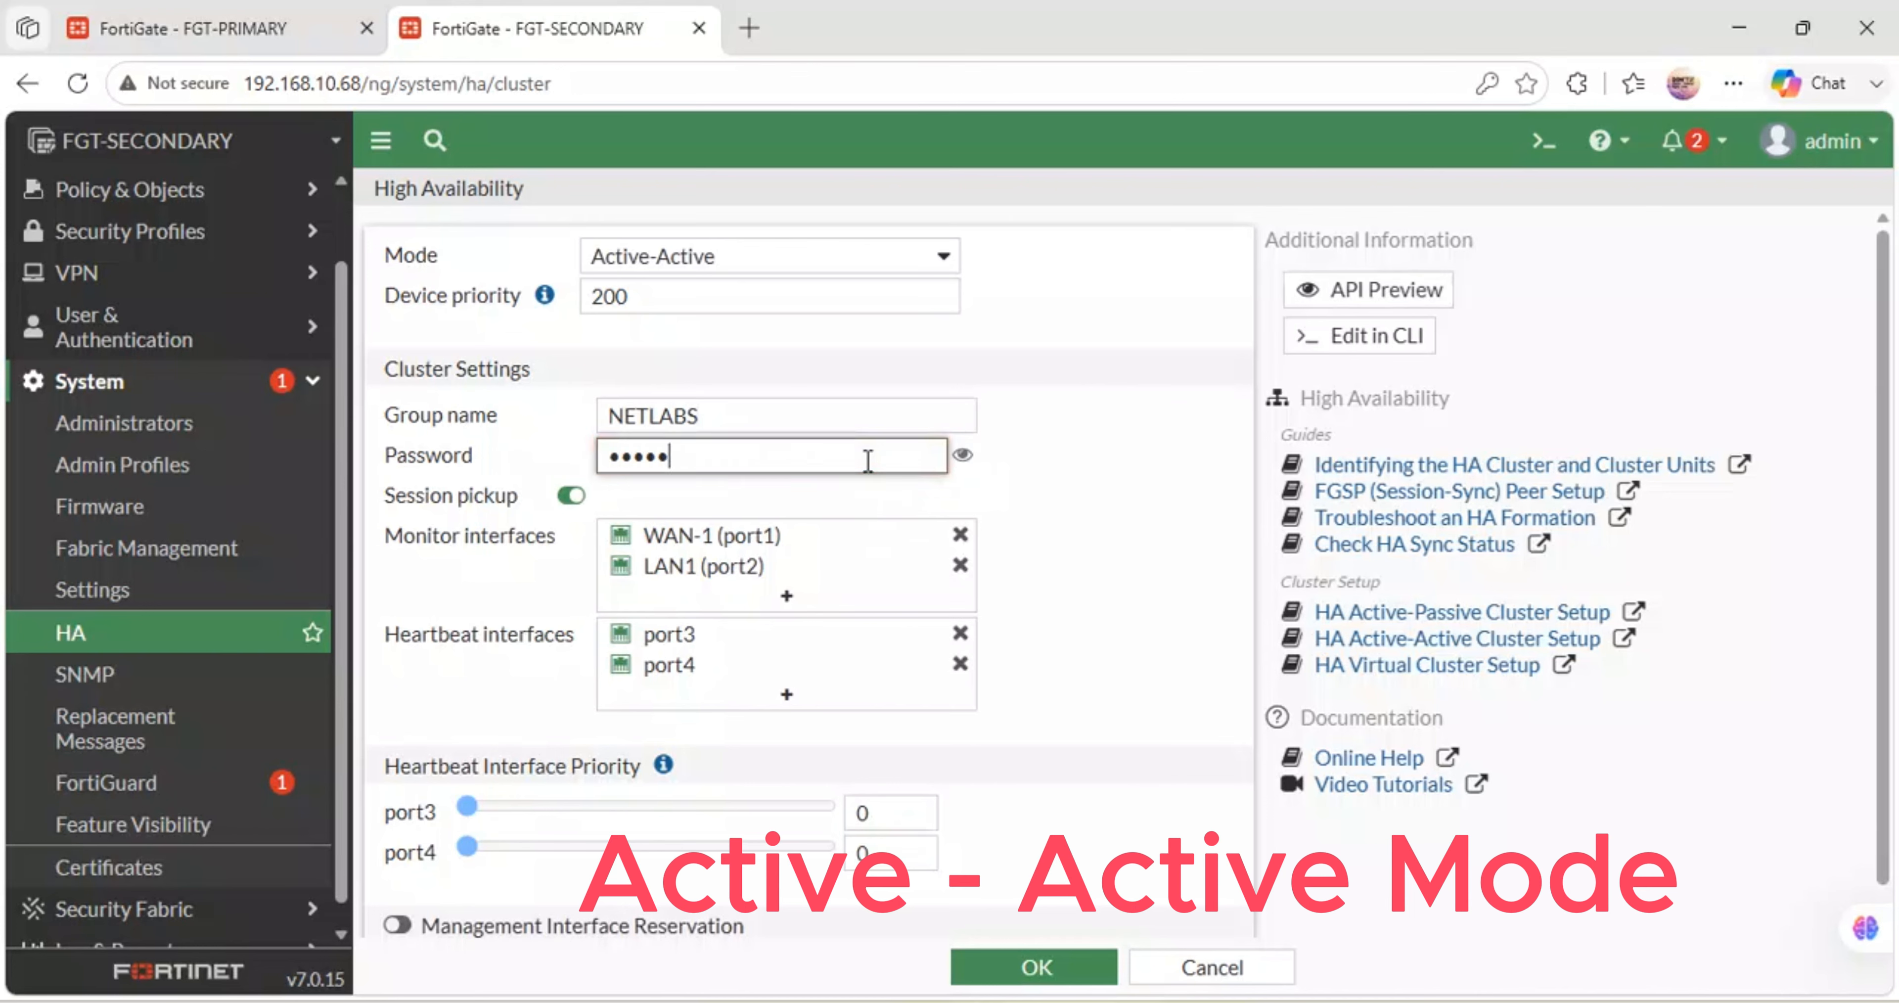
pyautogui.click(959, 463)
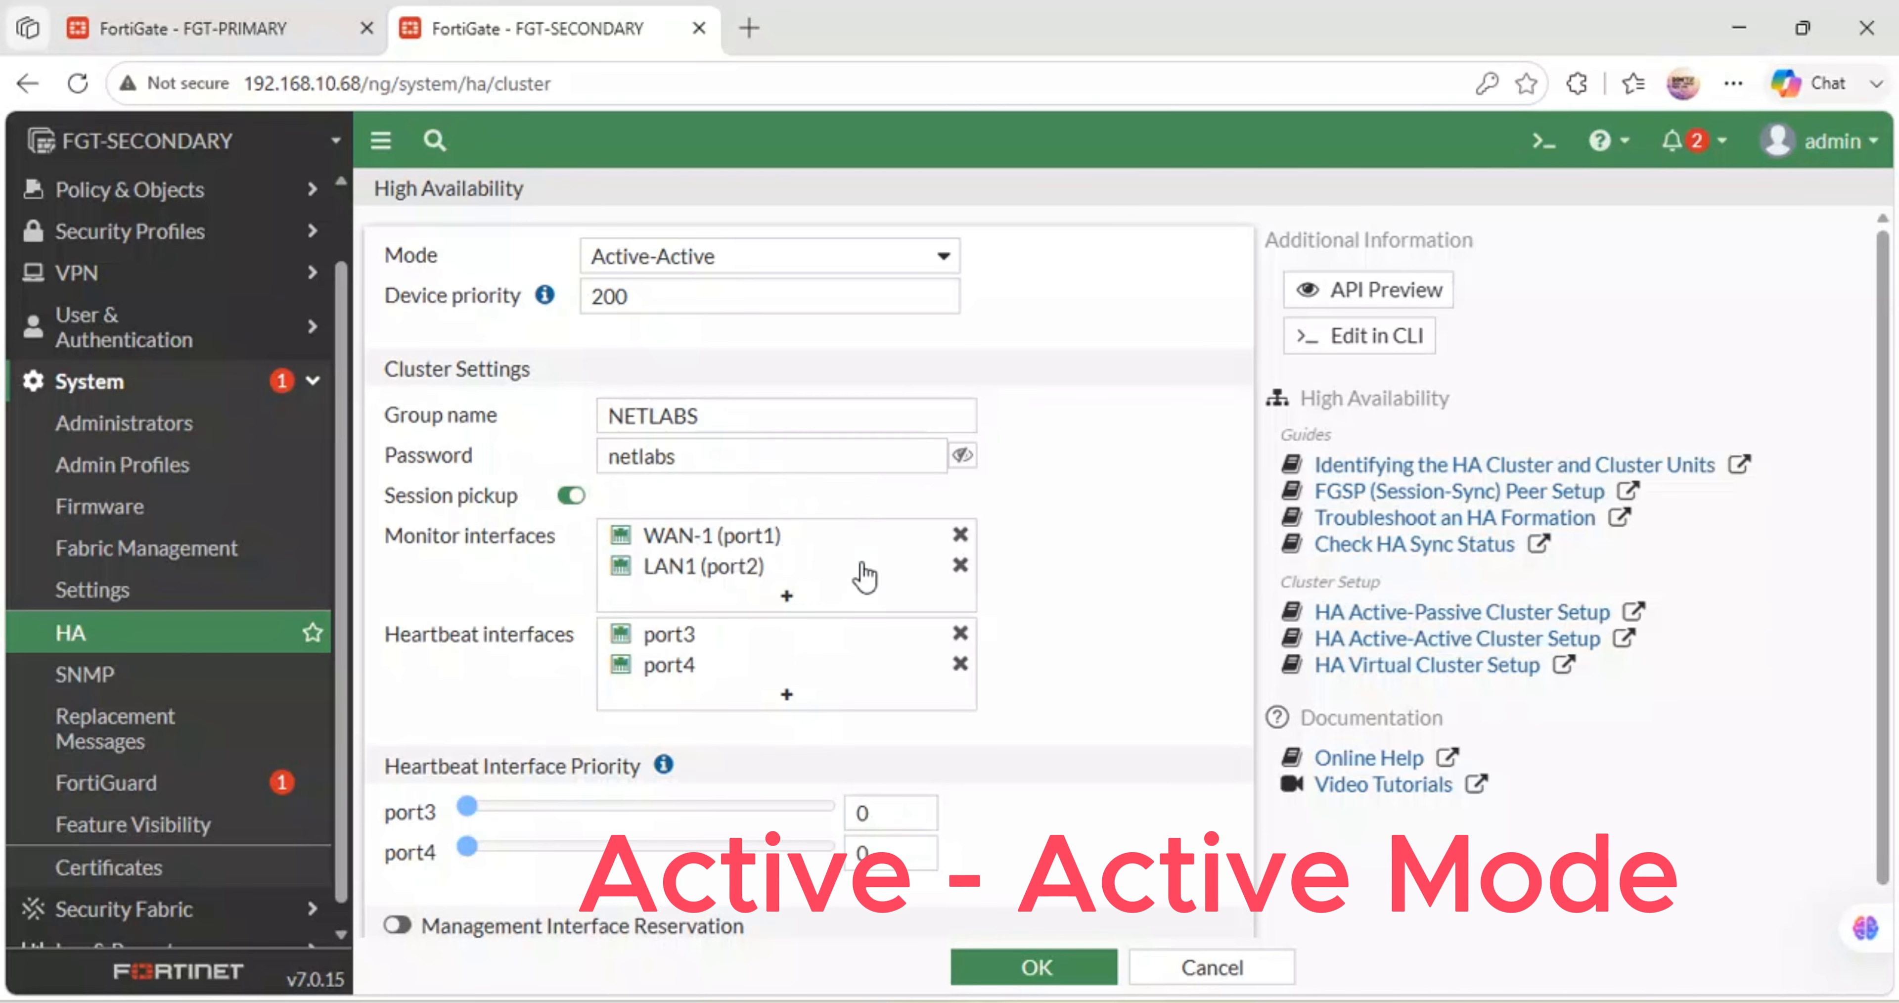
# Remove both monitor interfaces on the secondary firewall and reselect WAN-1 (port1) and LAN1 (port2)
pyautogui.click(960, 534)
pyautogui.click(960, 536)
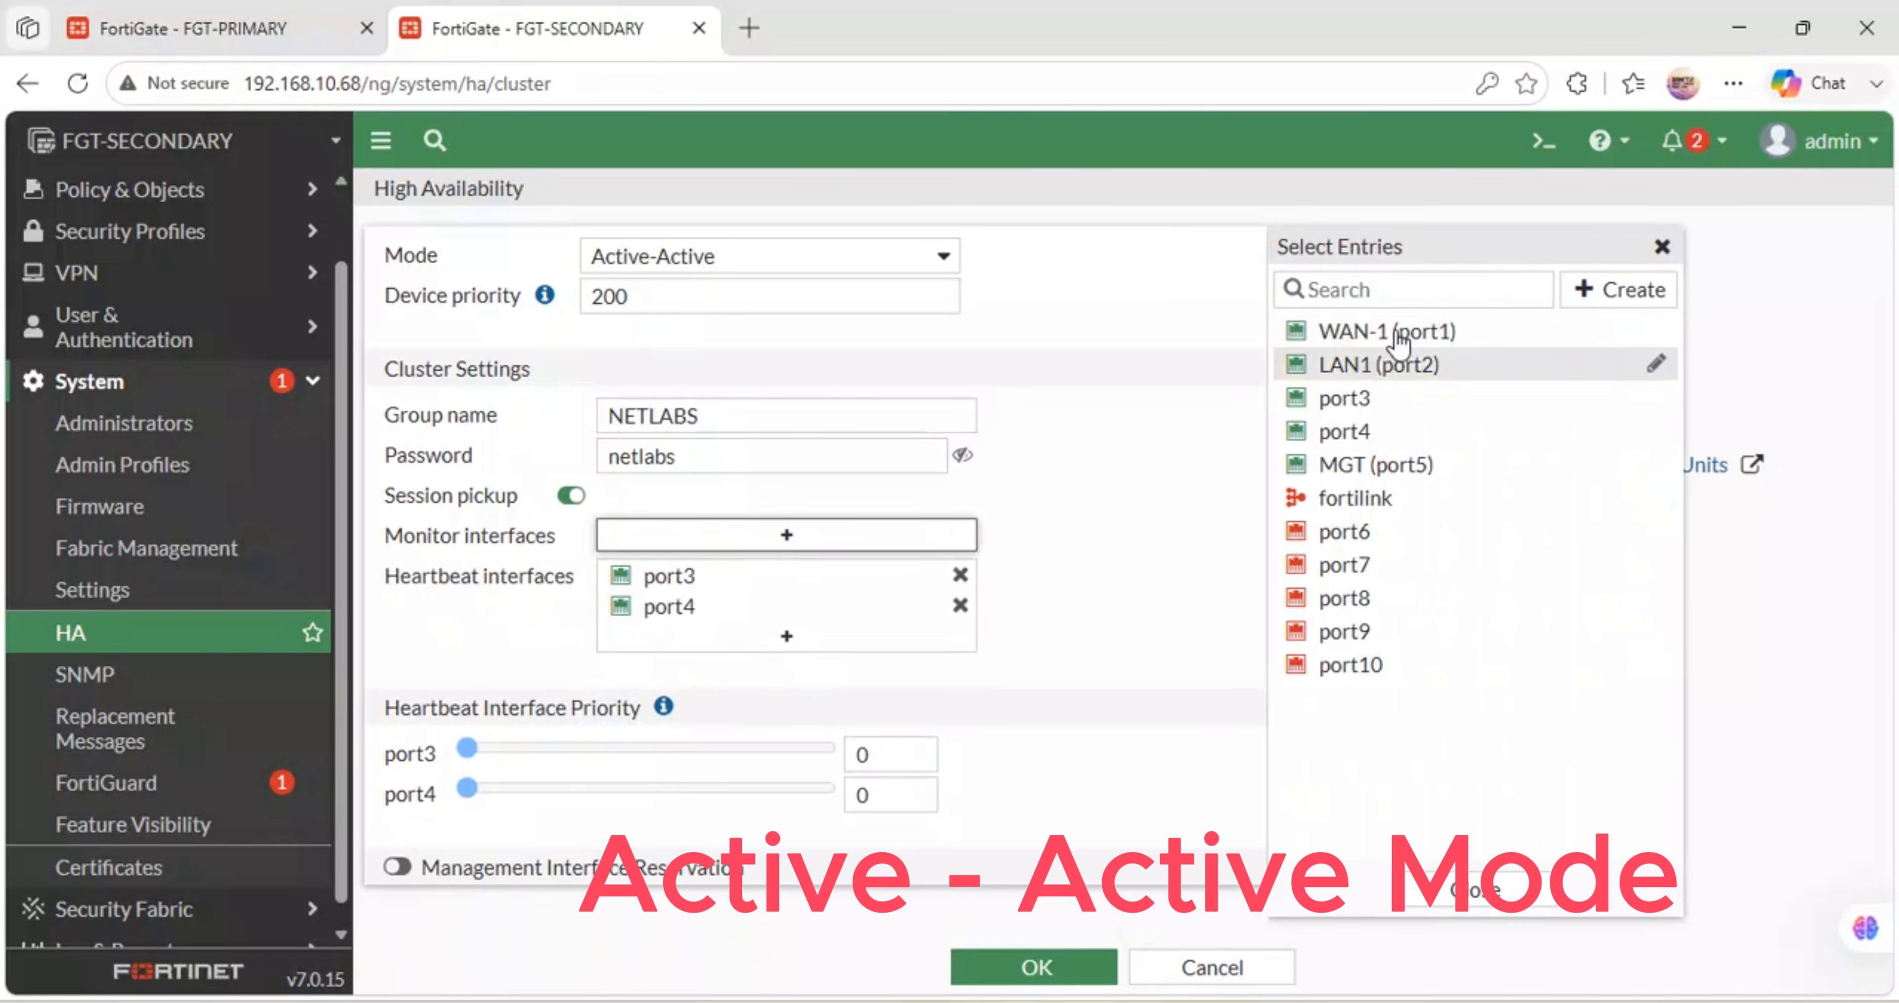
pyautogui.click(1425, 337)
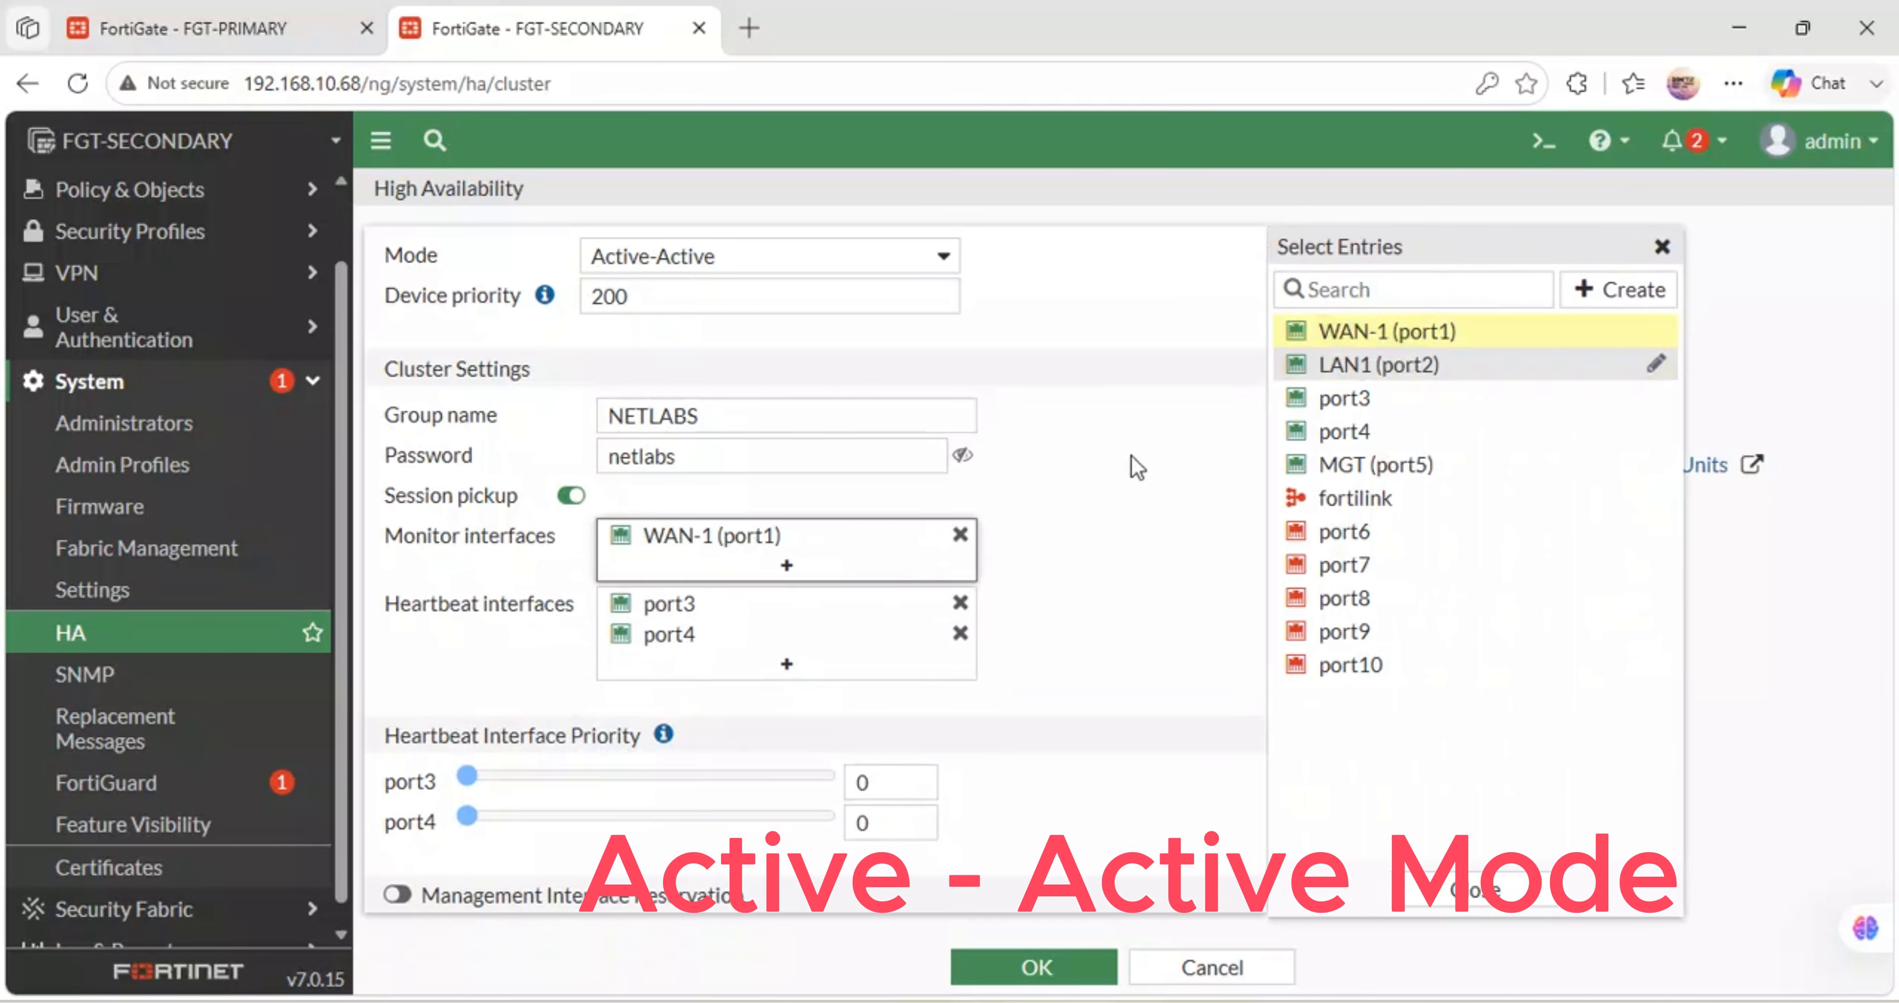
pyautogui.click(1008, 509)
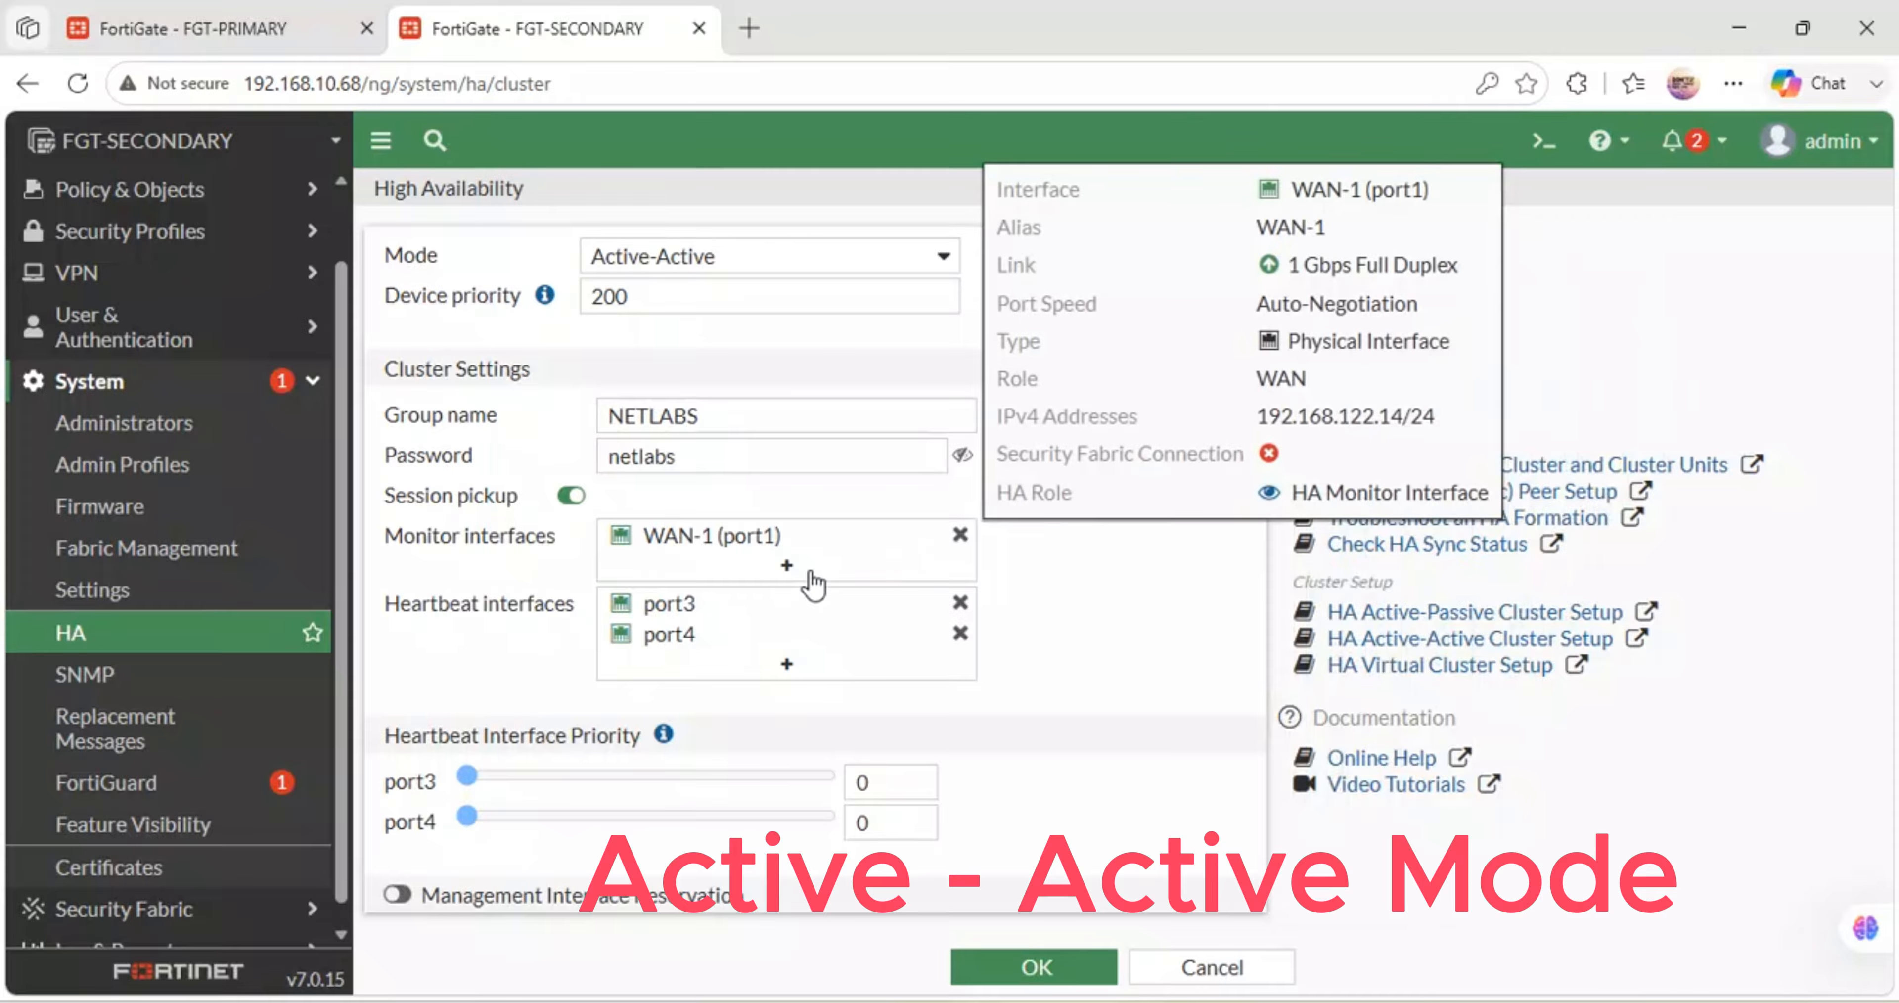
pyautogui.click(788, 564)
pyautogui.click(1245, 458)
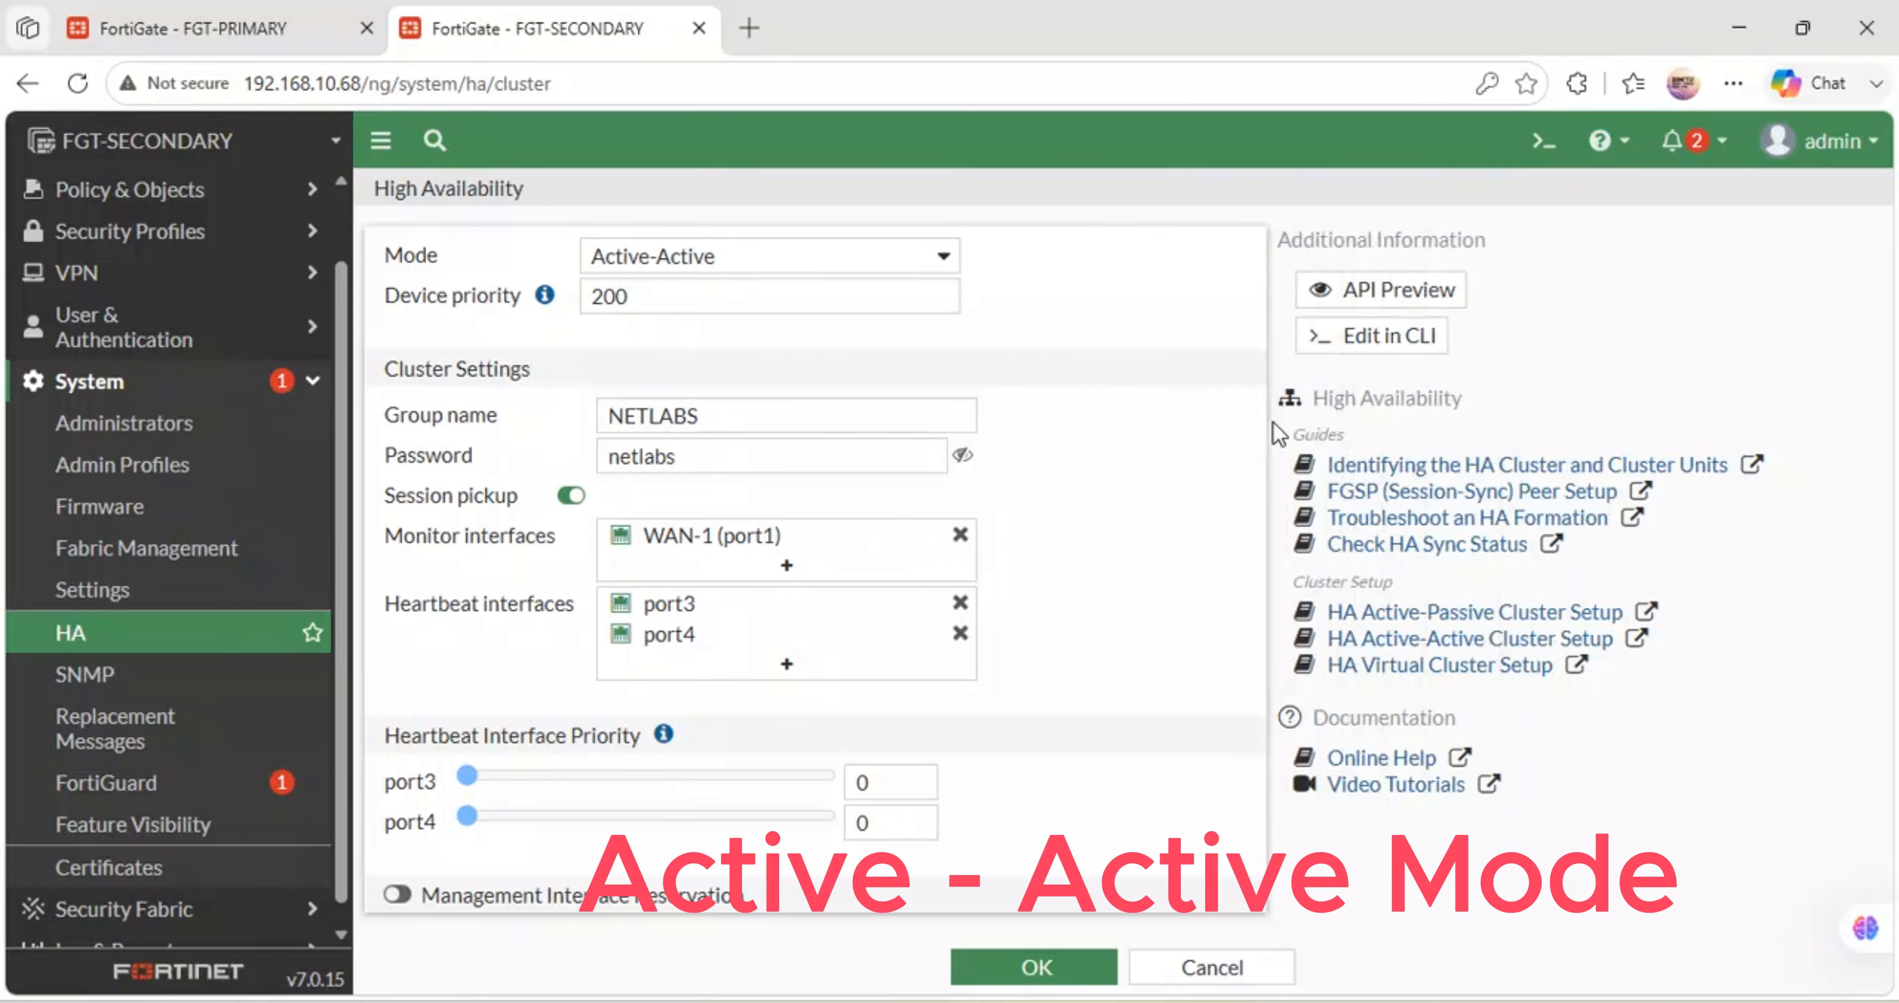
pyautogui.click(789, 565)
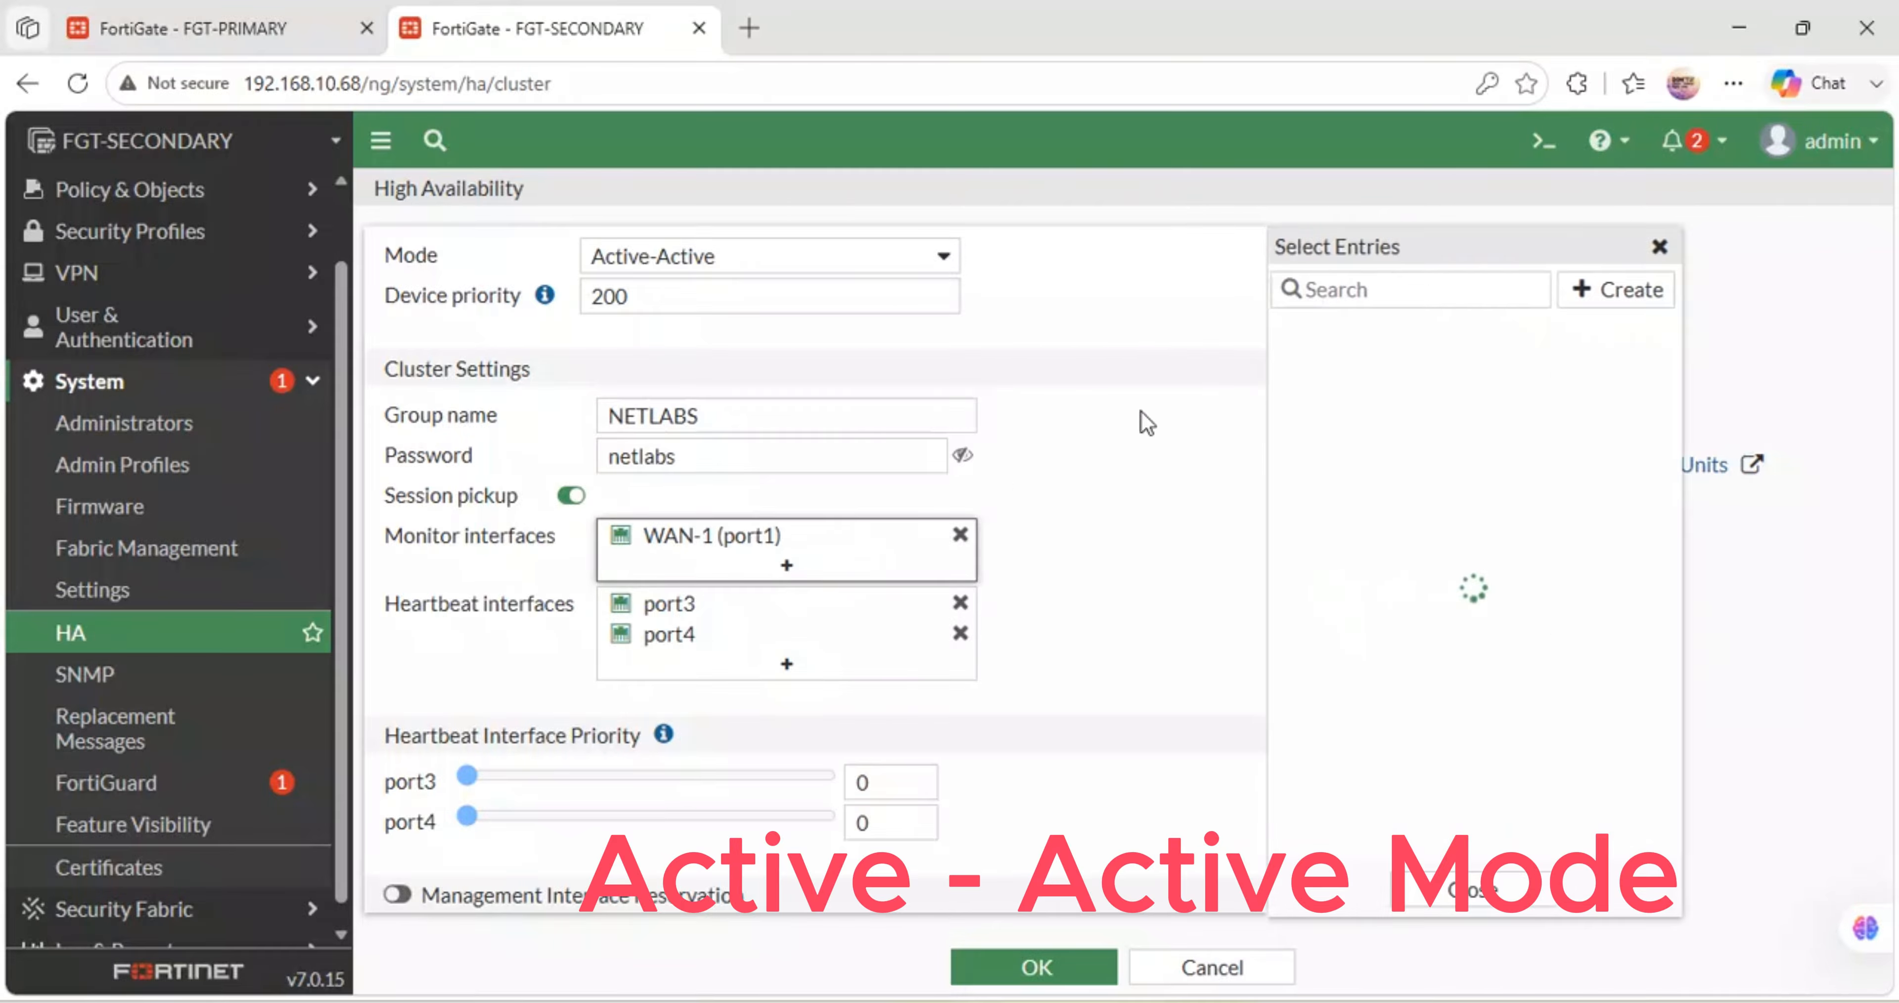
pyautogui.click(1379, 364)
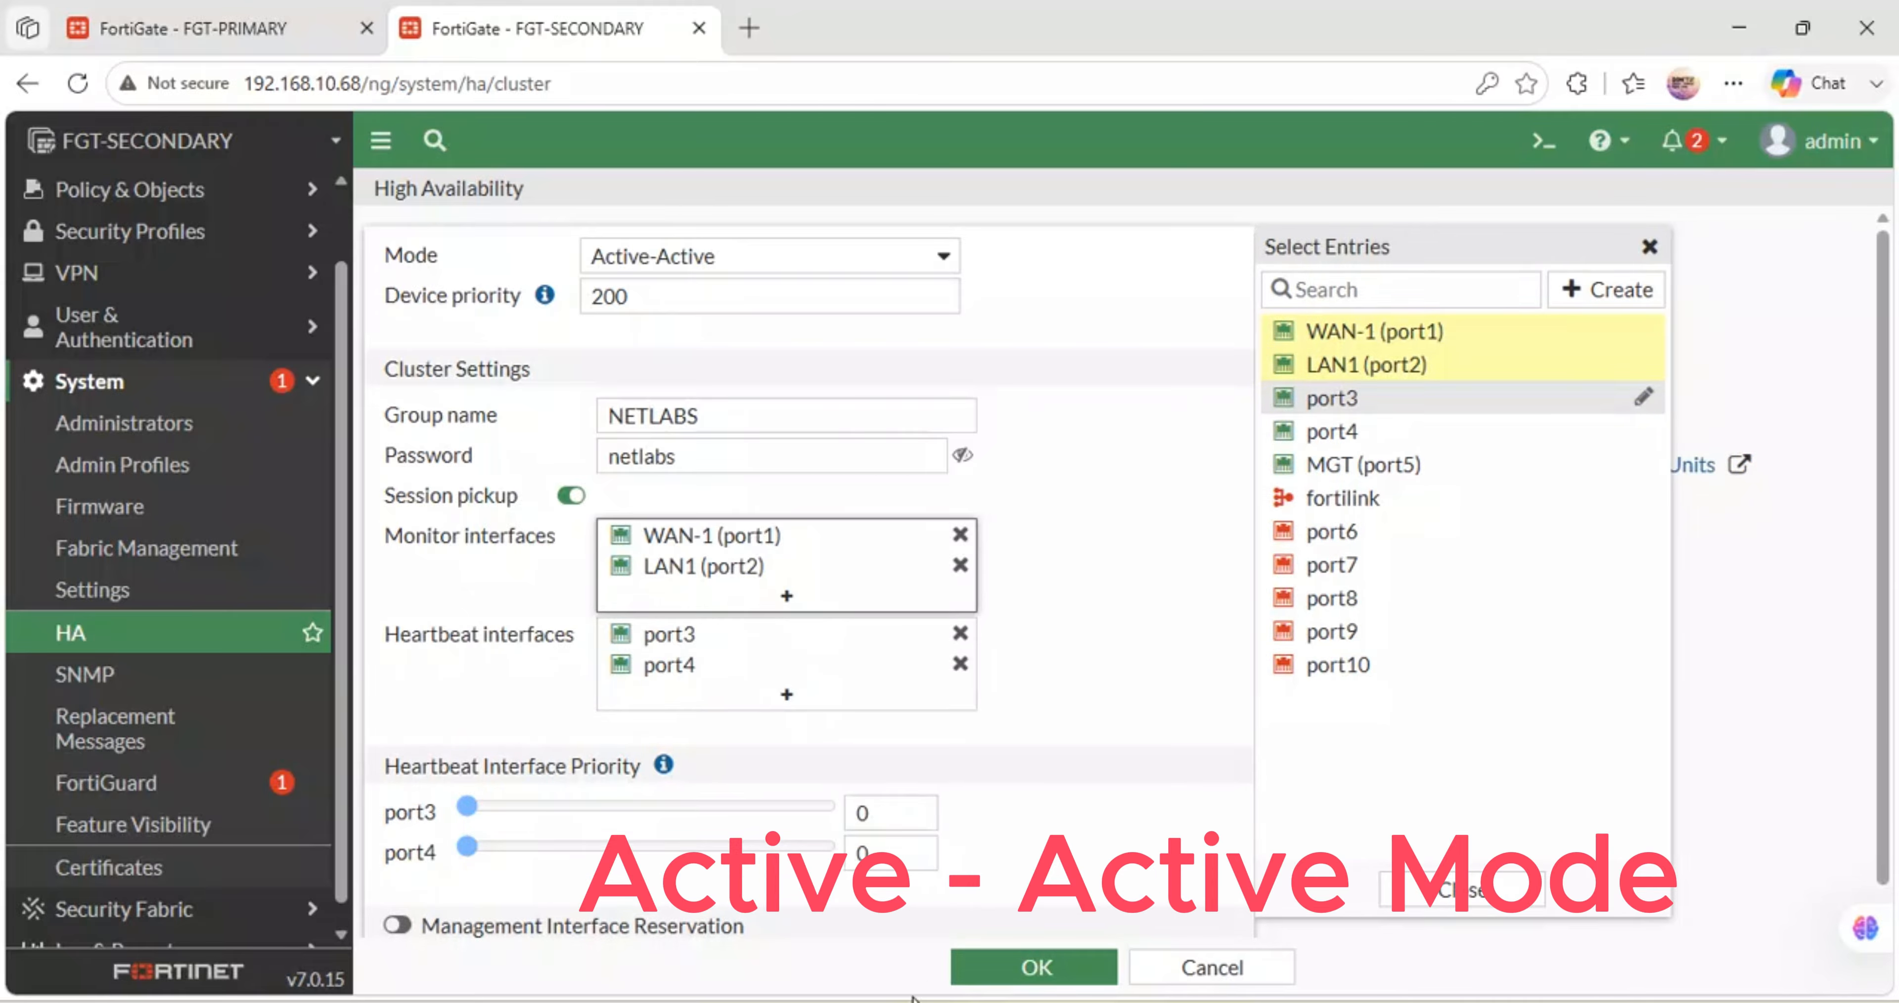
# Switch to GNS3 to examine the firewall port connections in the topology, and return to the secondary firewall's HA settings
pyautogui.moveTo(864, 1001)
pyautogui.click(873, 963)
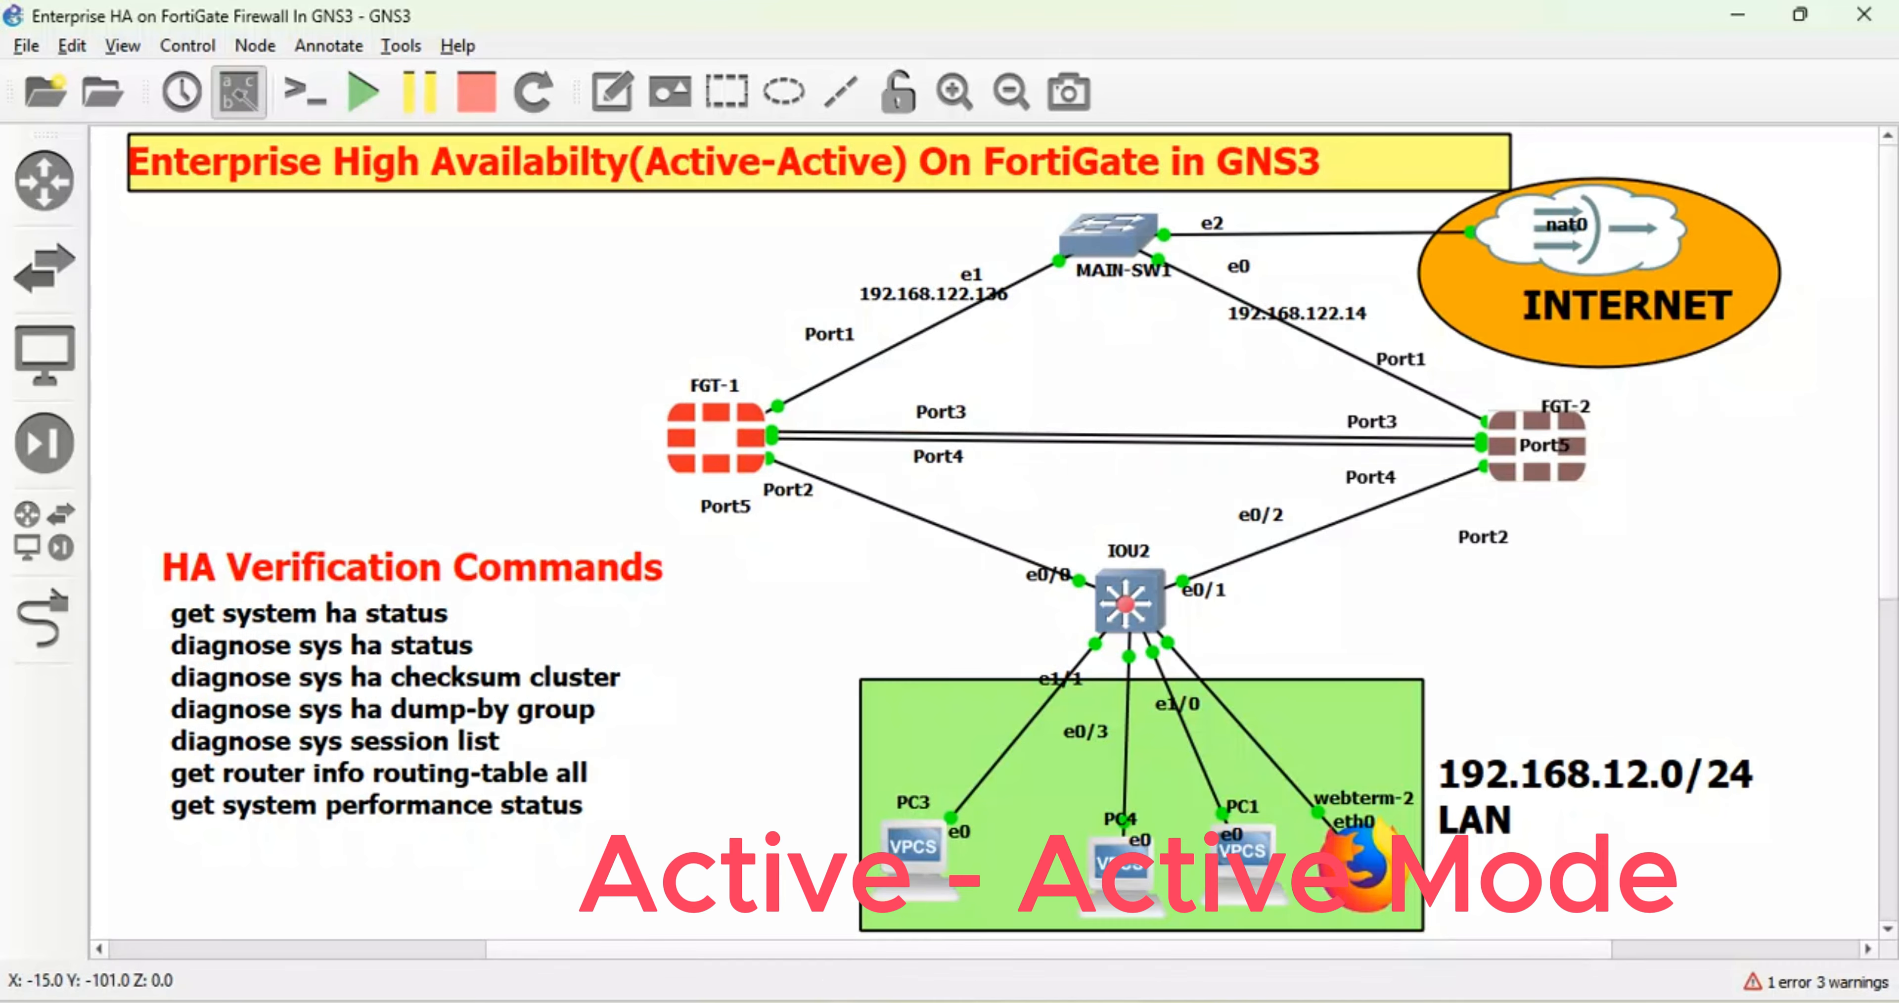
pyautogui.moveTo(726, 997)
pyautogui.click(783, 934)
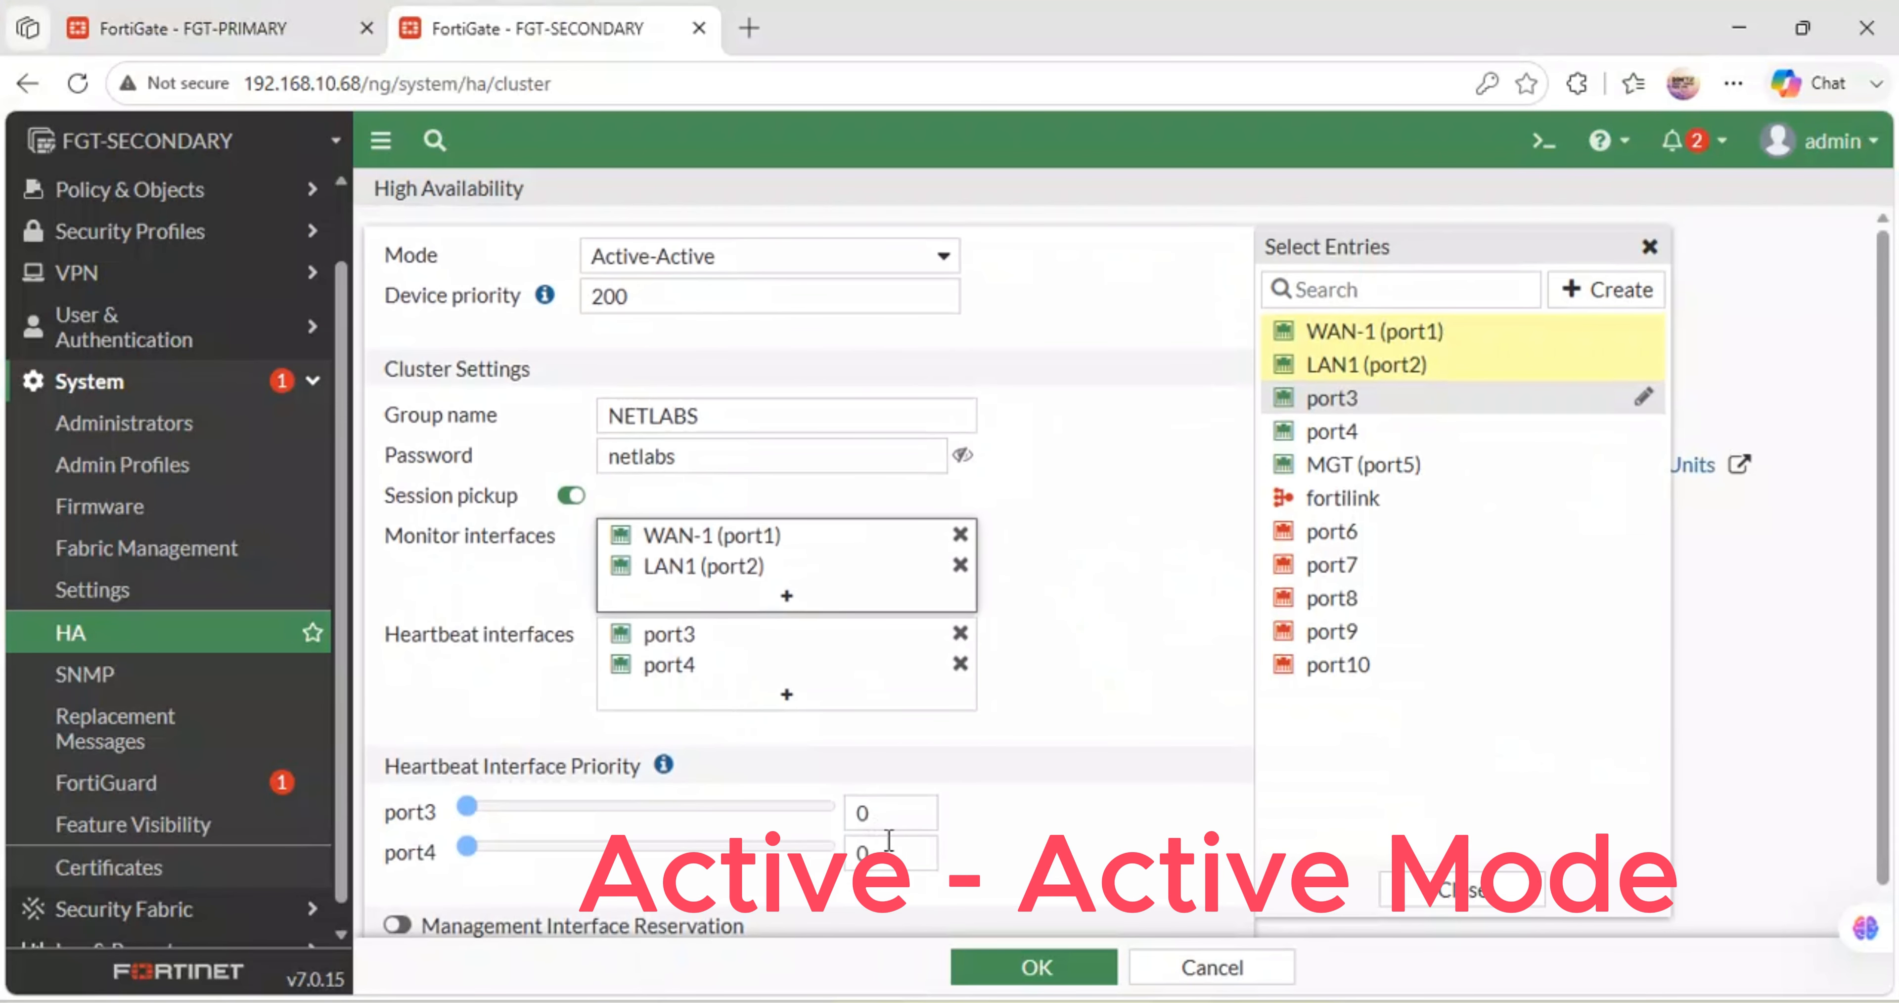
# Apply the secondary firewall's HA settings and check the HA status pages of both firewalls
pyautogui.click(1016, 958)
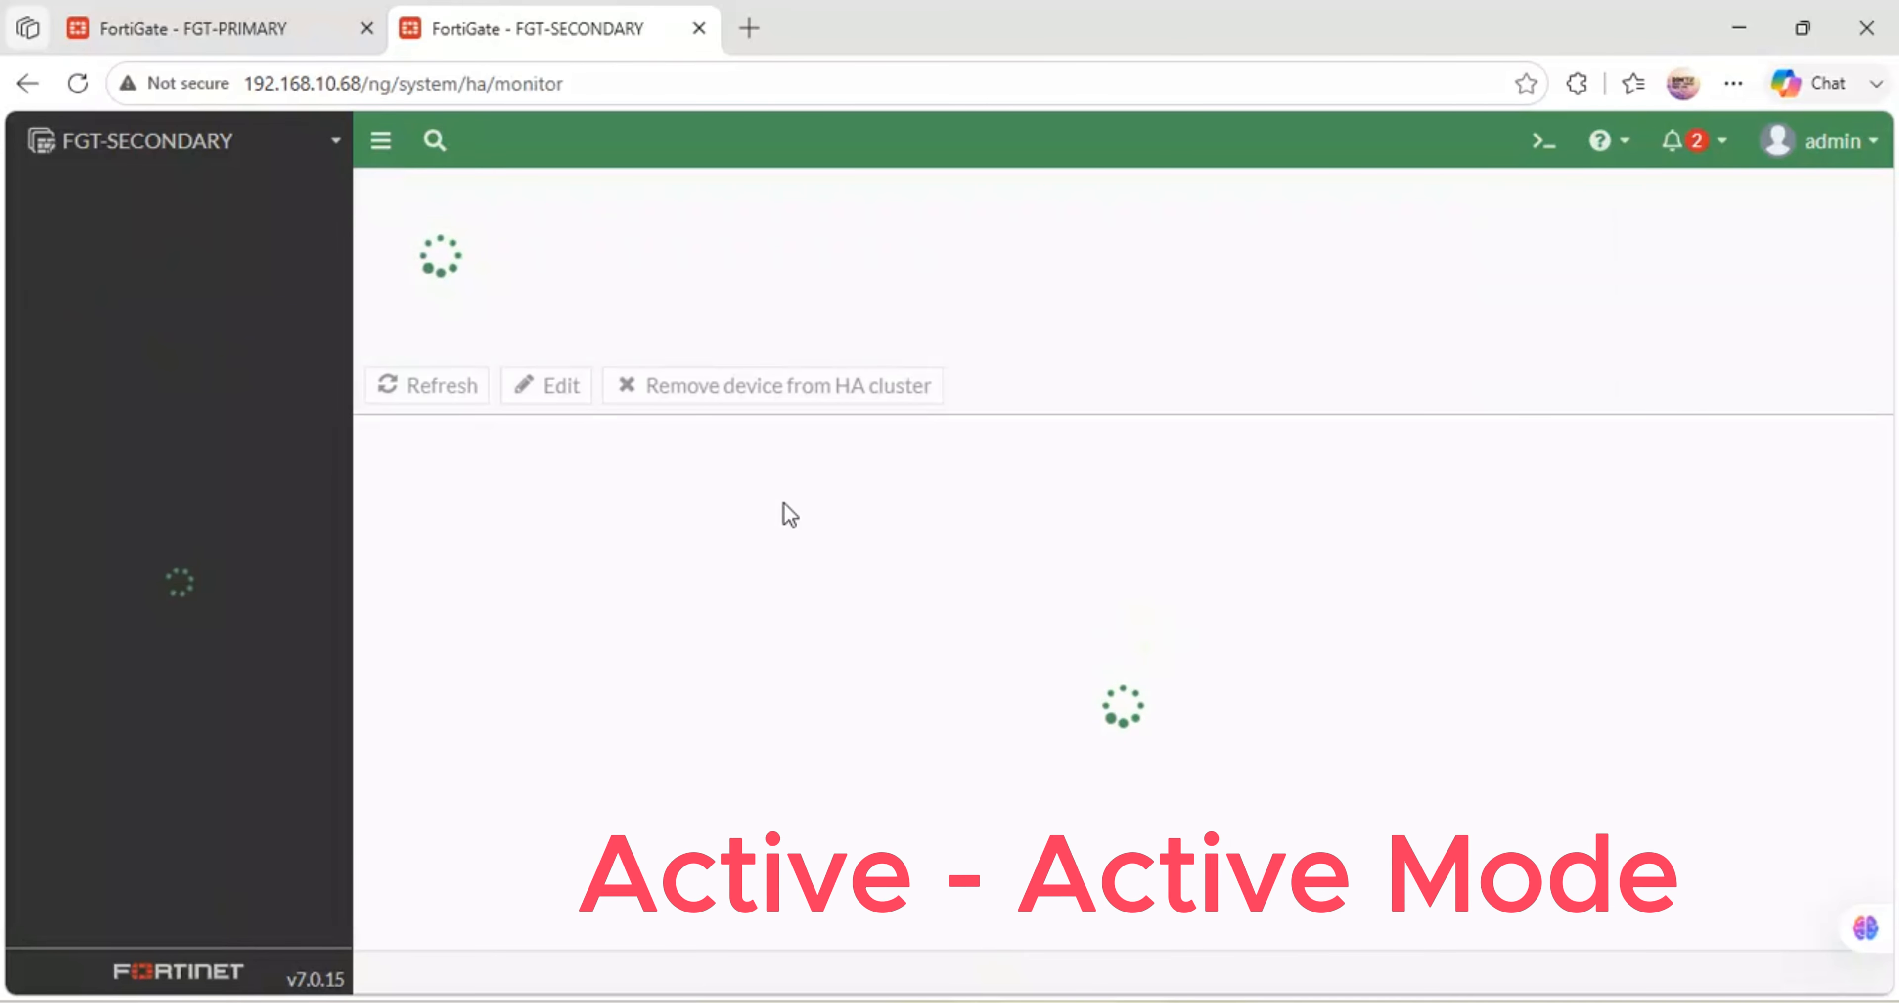
pyautogui.click(181, 8)
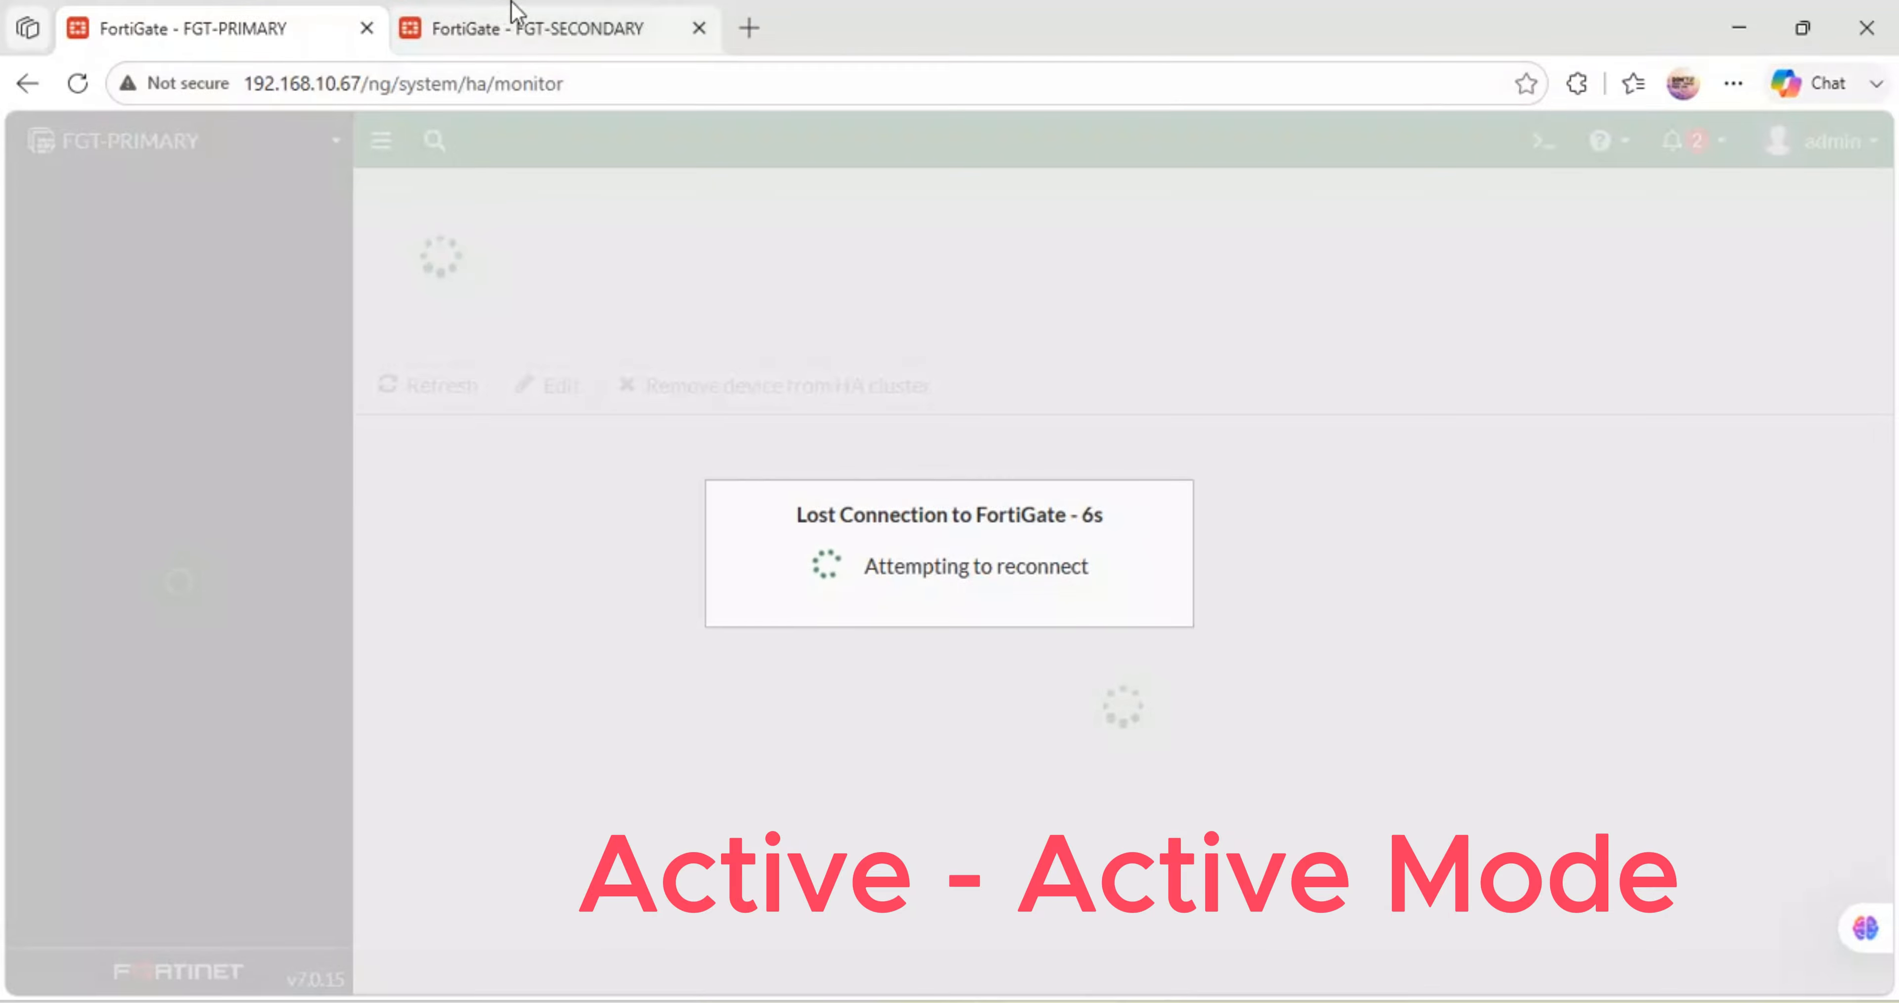
pyautogui.click(516, 18)
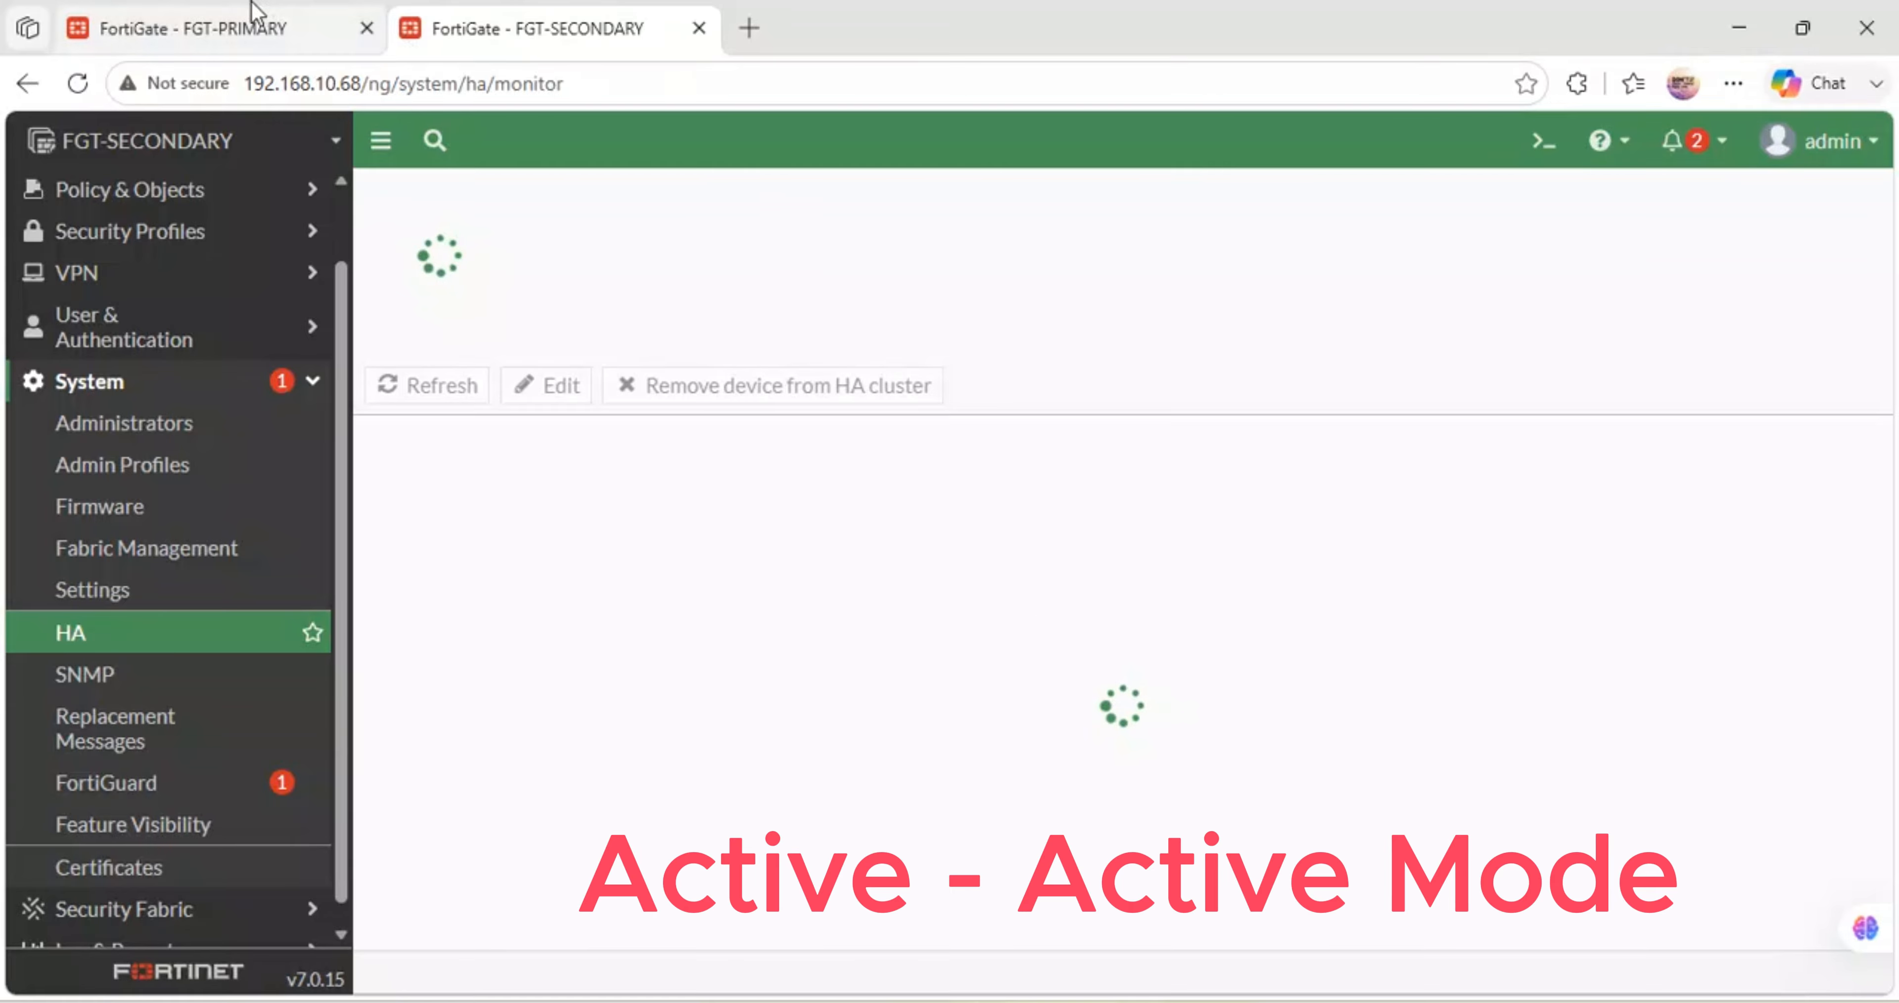
pyautogui.click(258, 26)
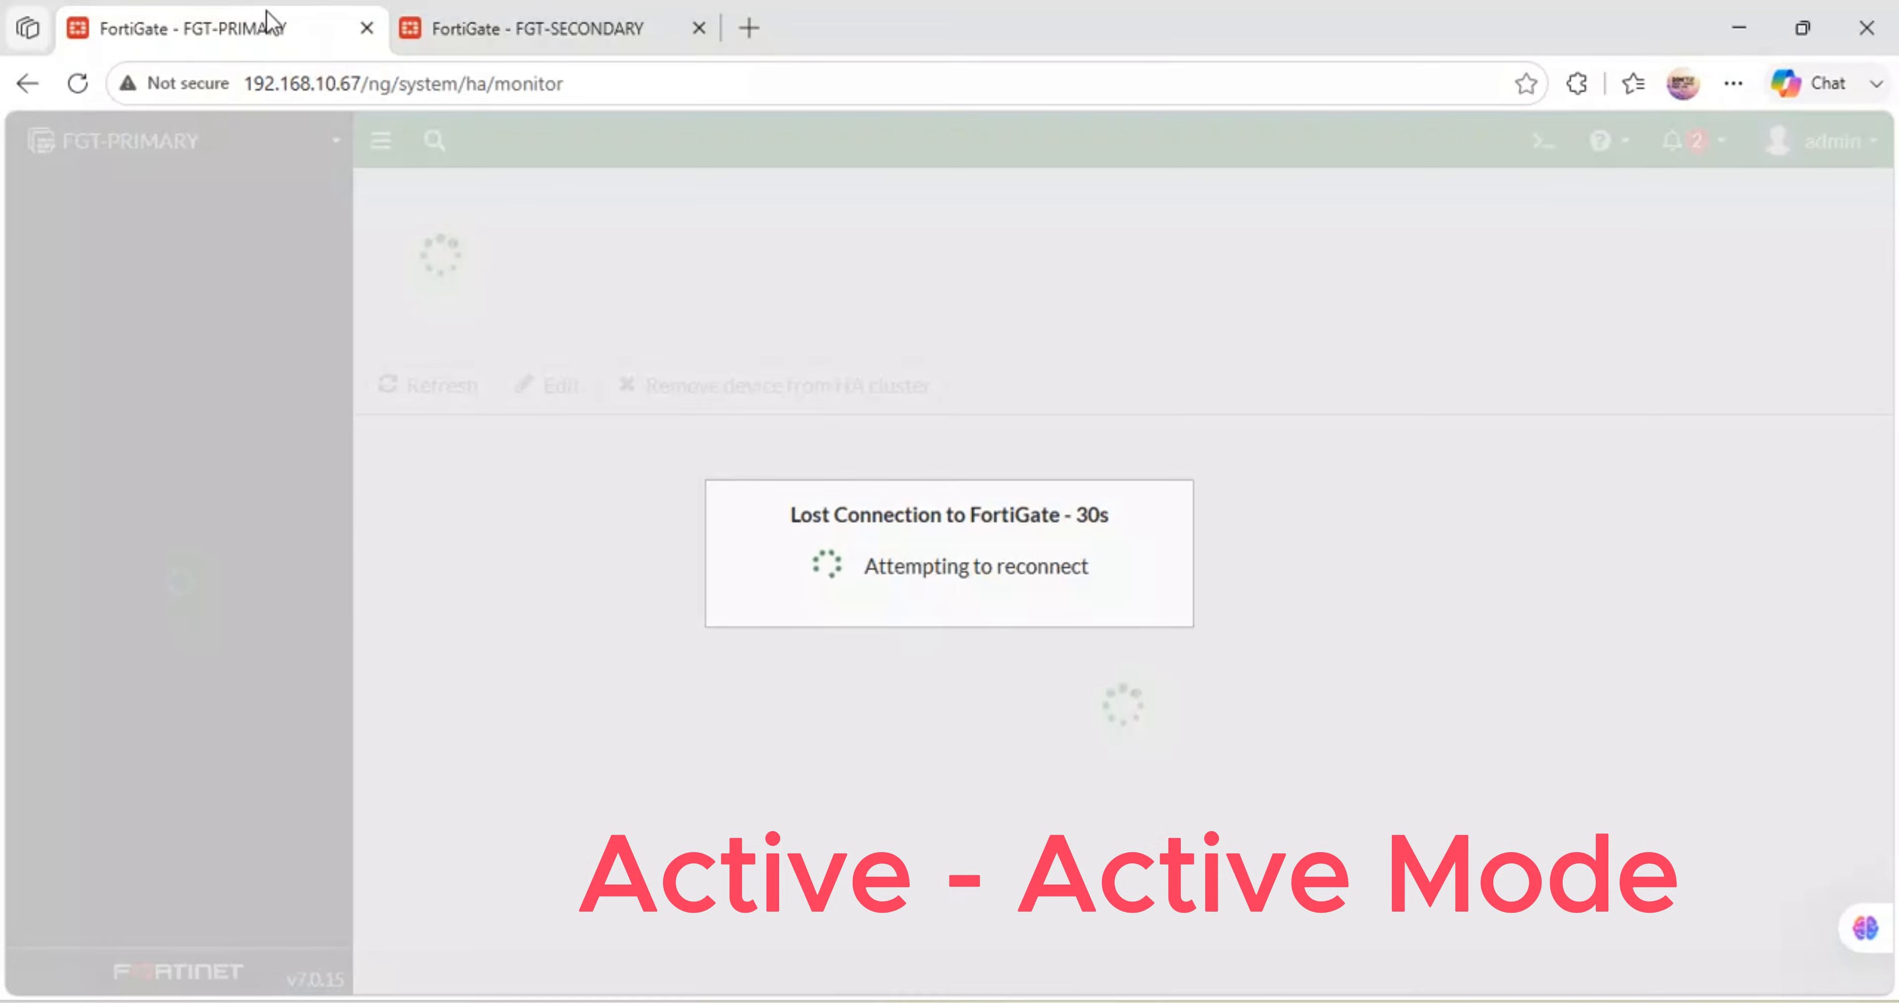
pyautogui.click(598, 38)
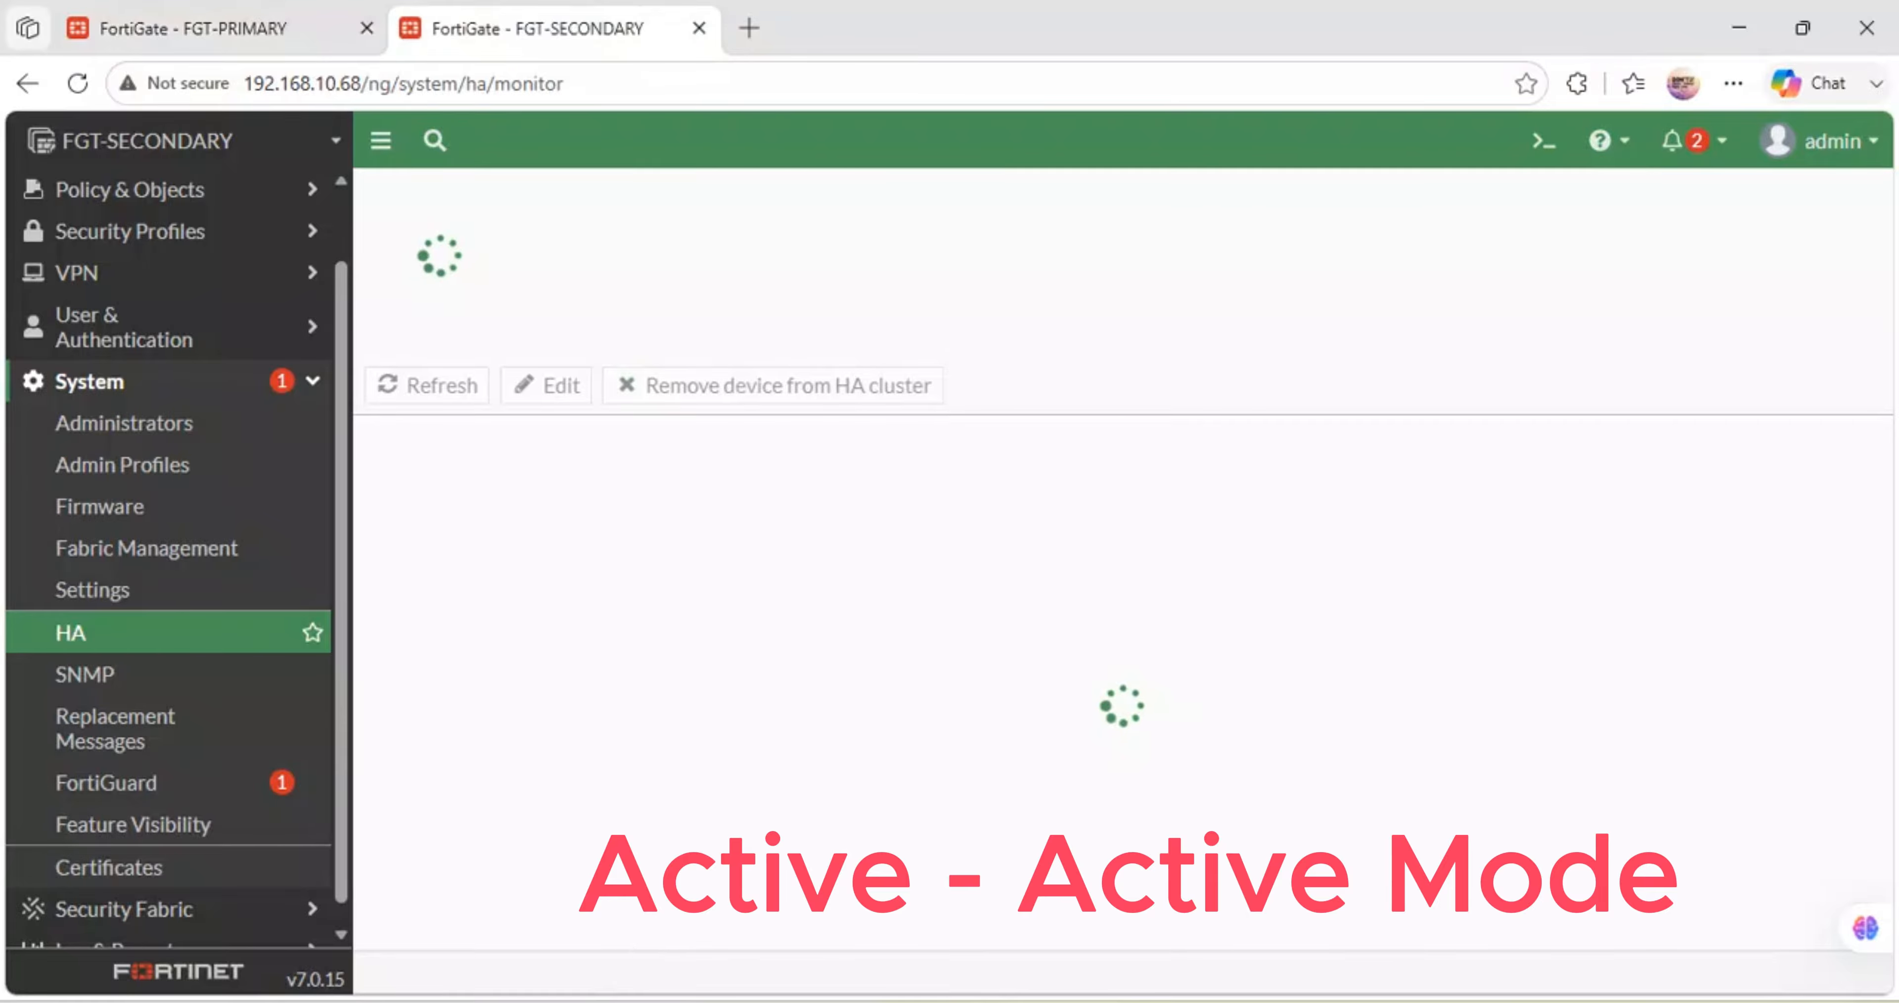
# Switch to the FGT-1 PuTTY console, maximize it, and interrupt the interface listing to return to a clean prompt
pyautogui.moveTo(557, 1001)
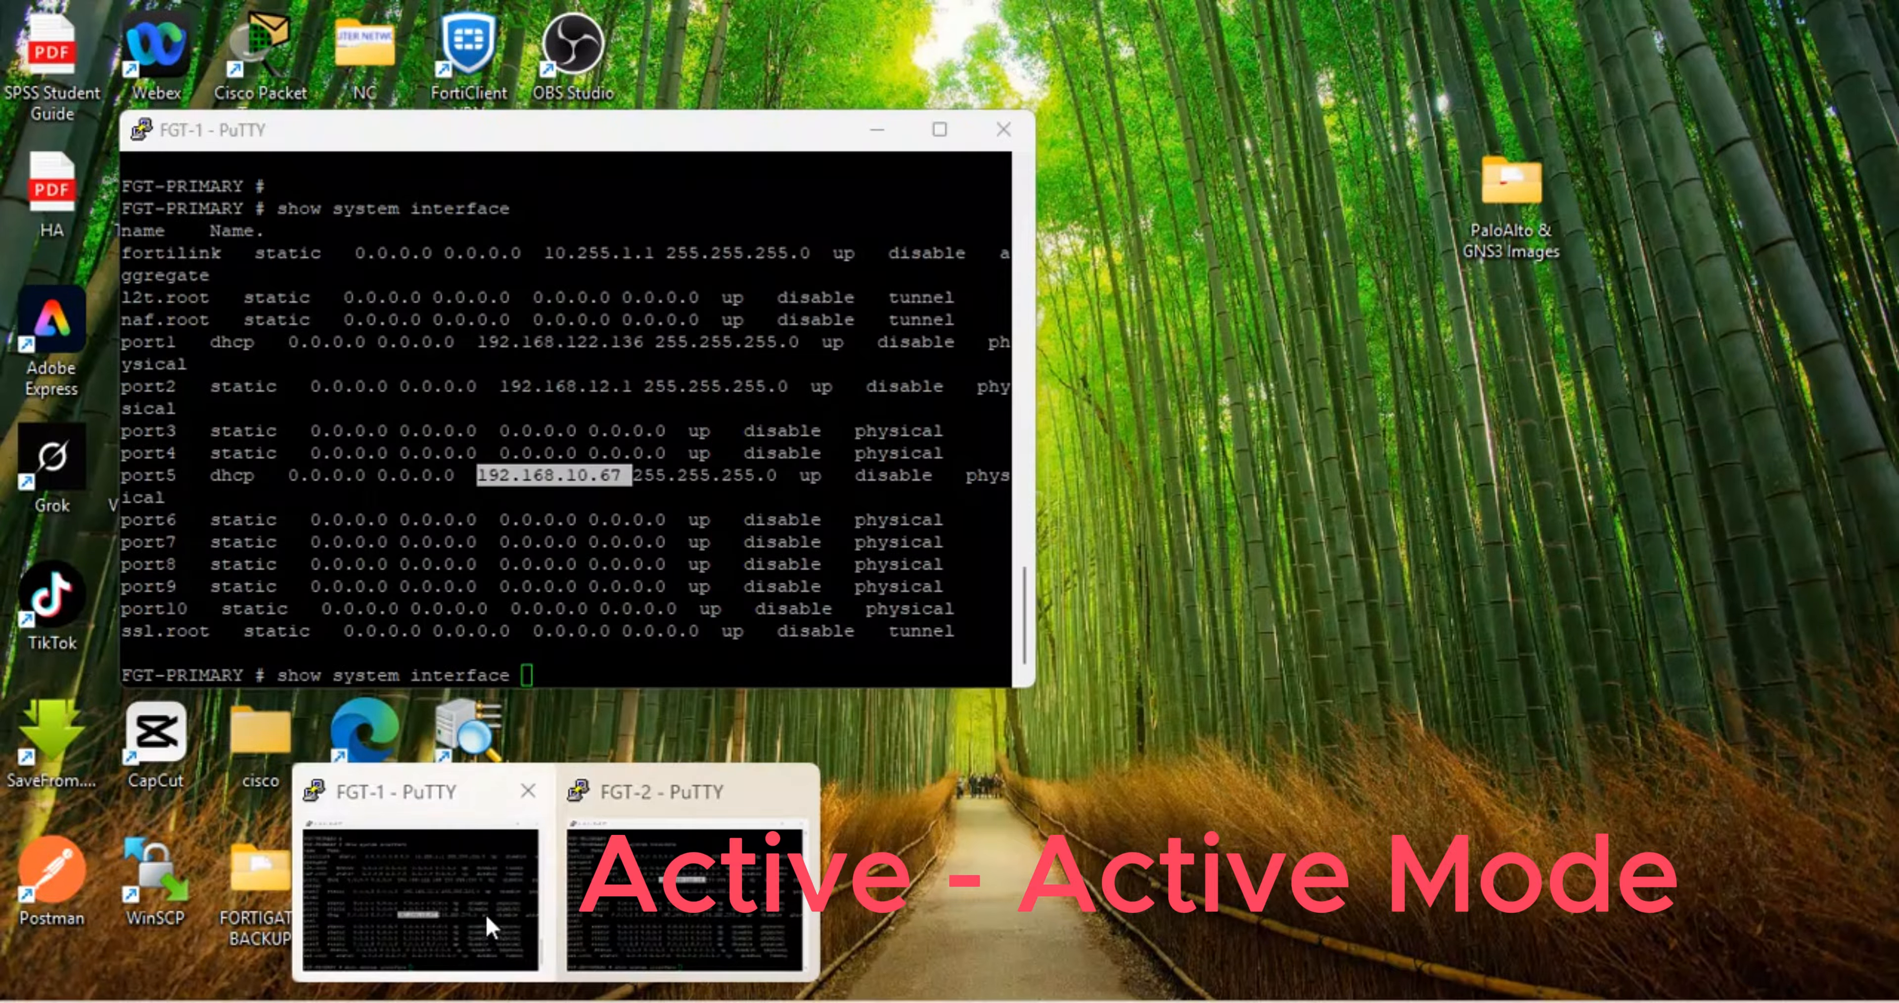
pyautogui.click(485, 912)
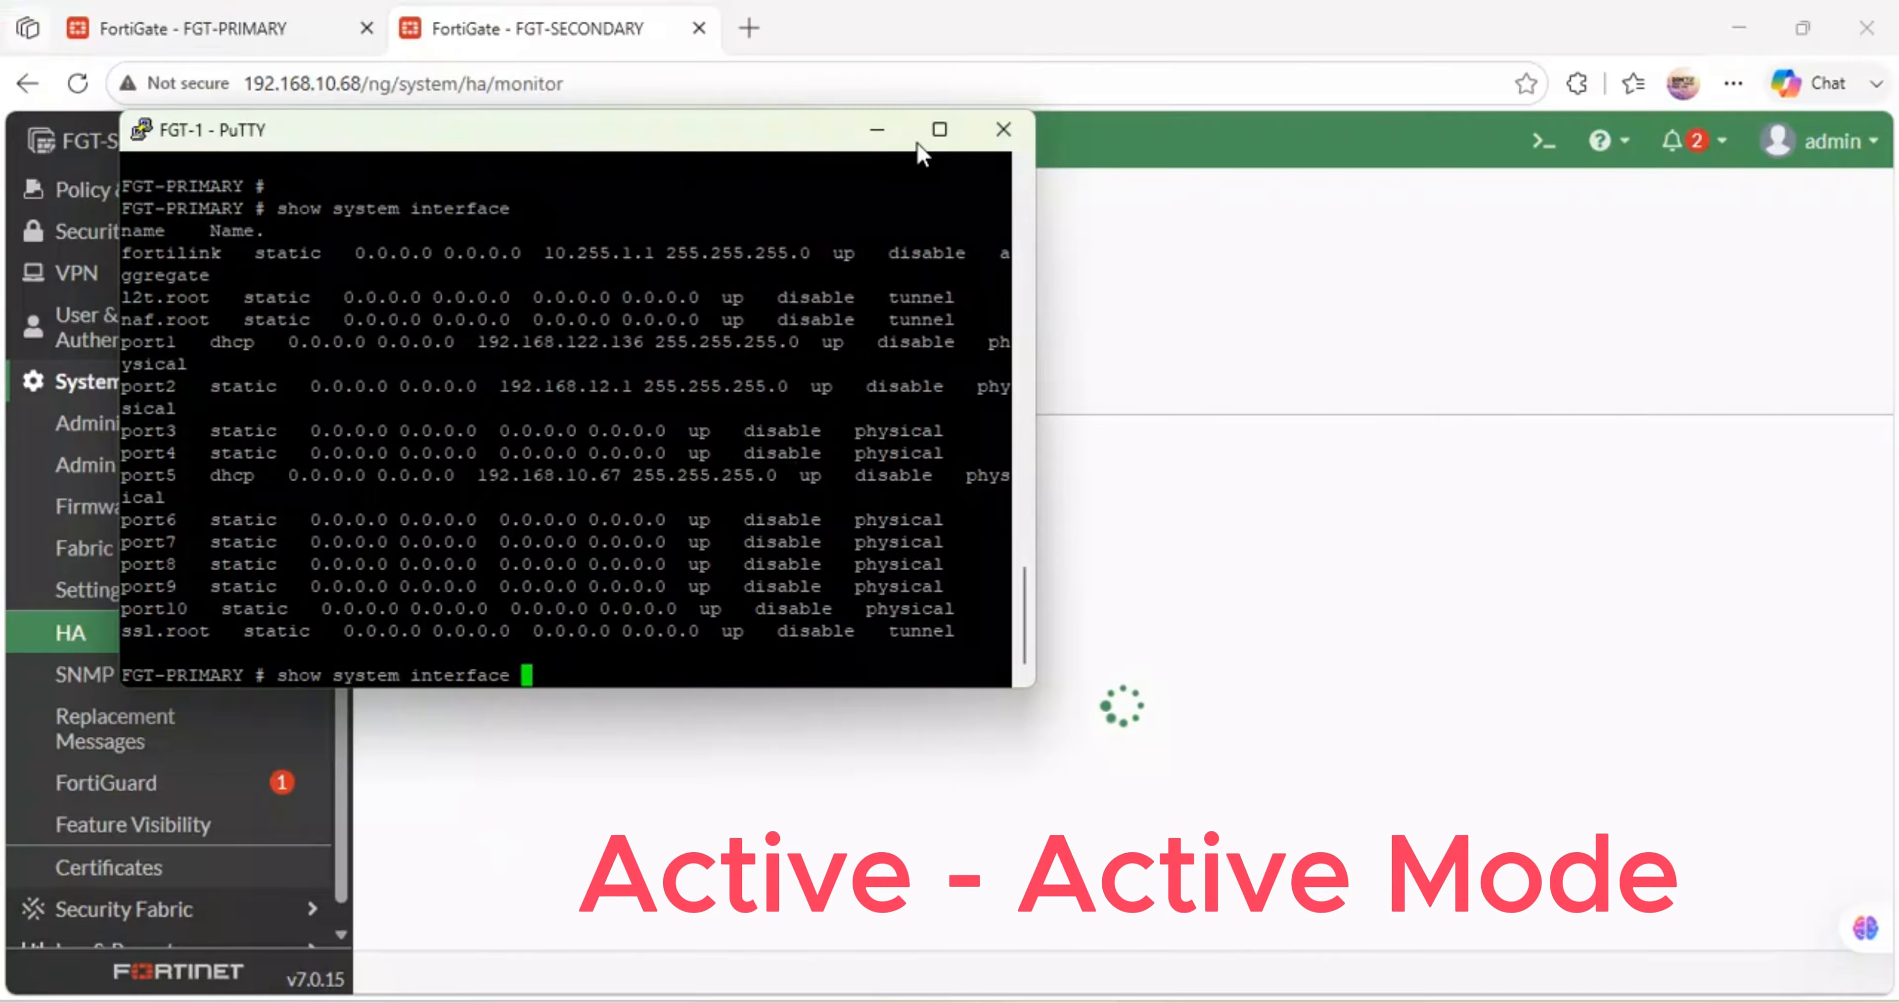
pyautogui.click(939, 129)
pyautogui.press('Return')
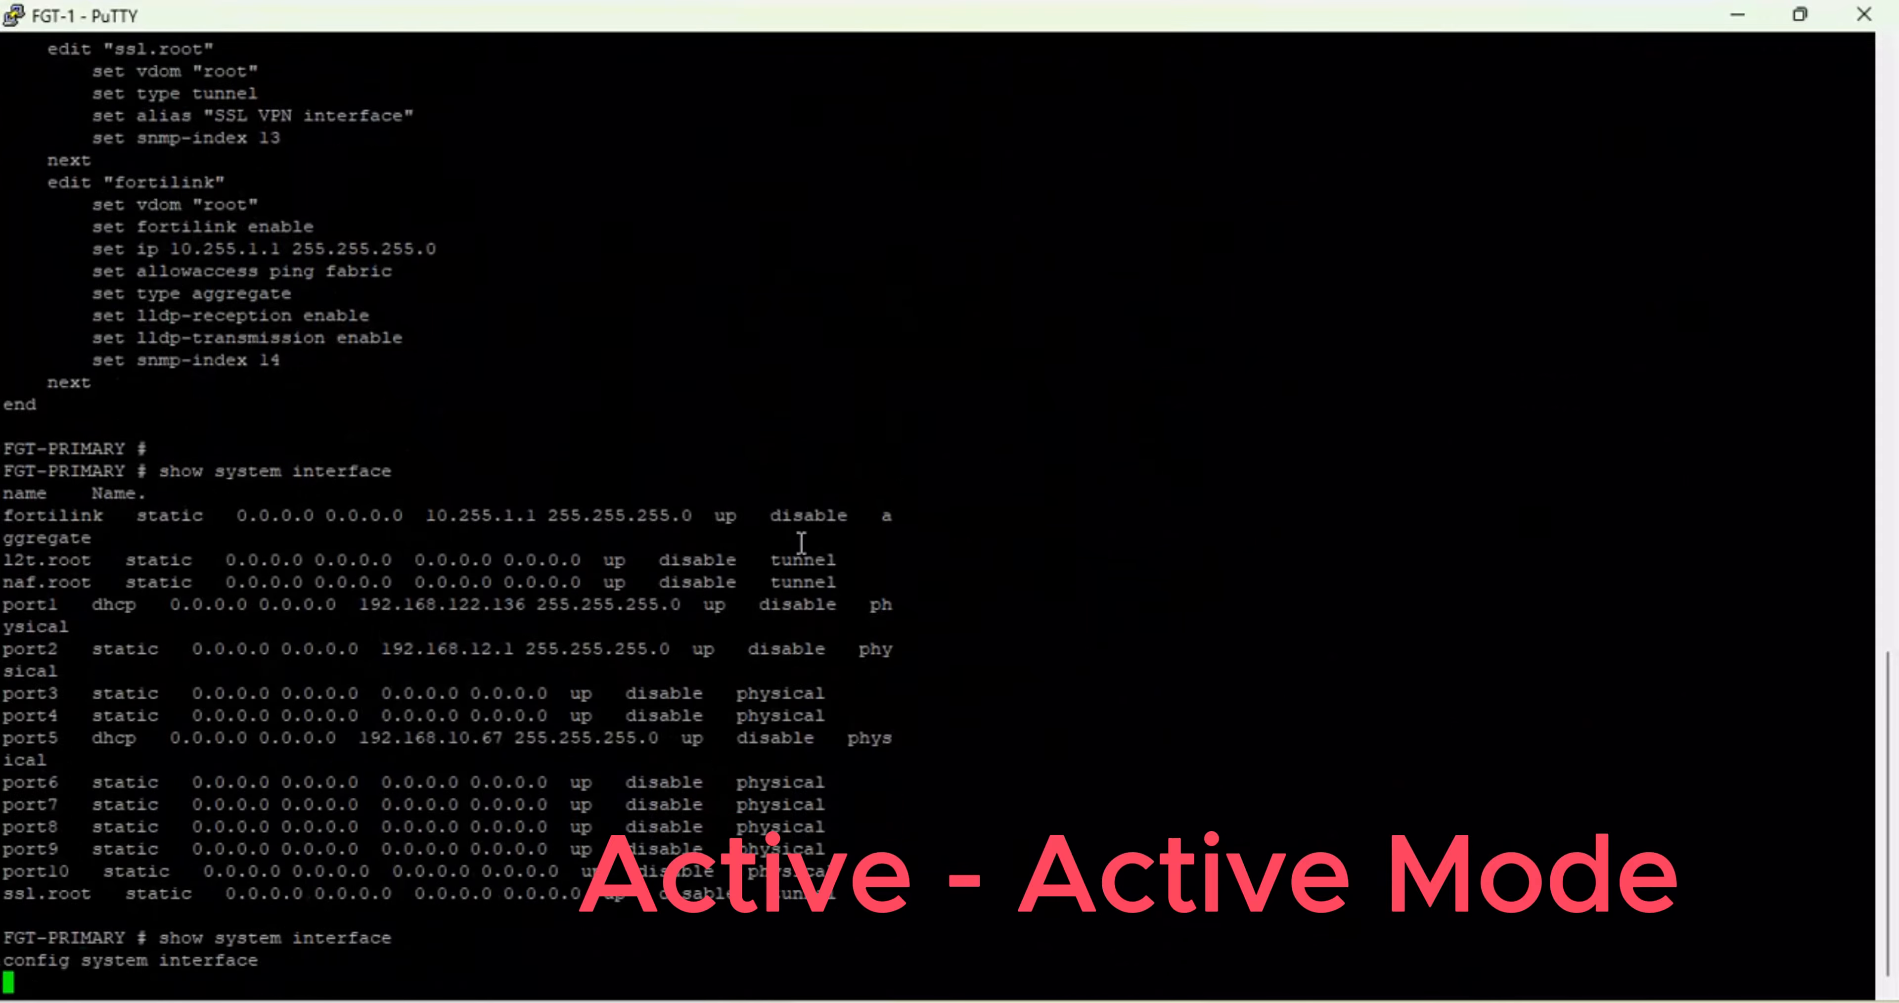
pyautogui.hotkey('ctrl', 'c')
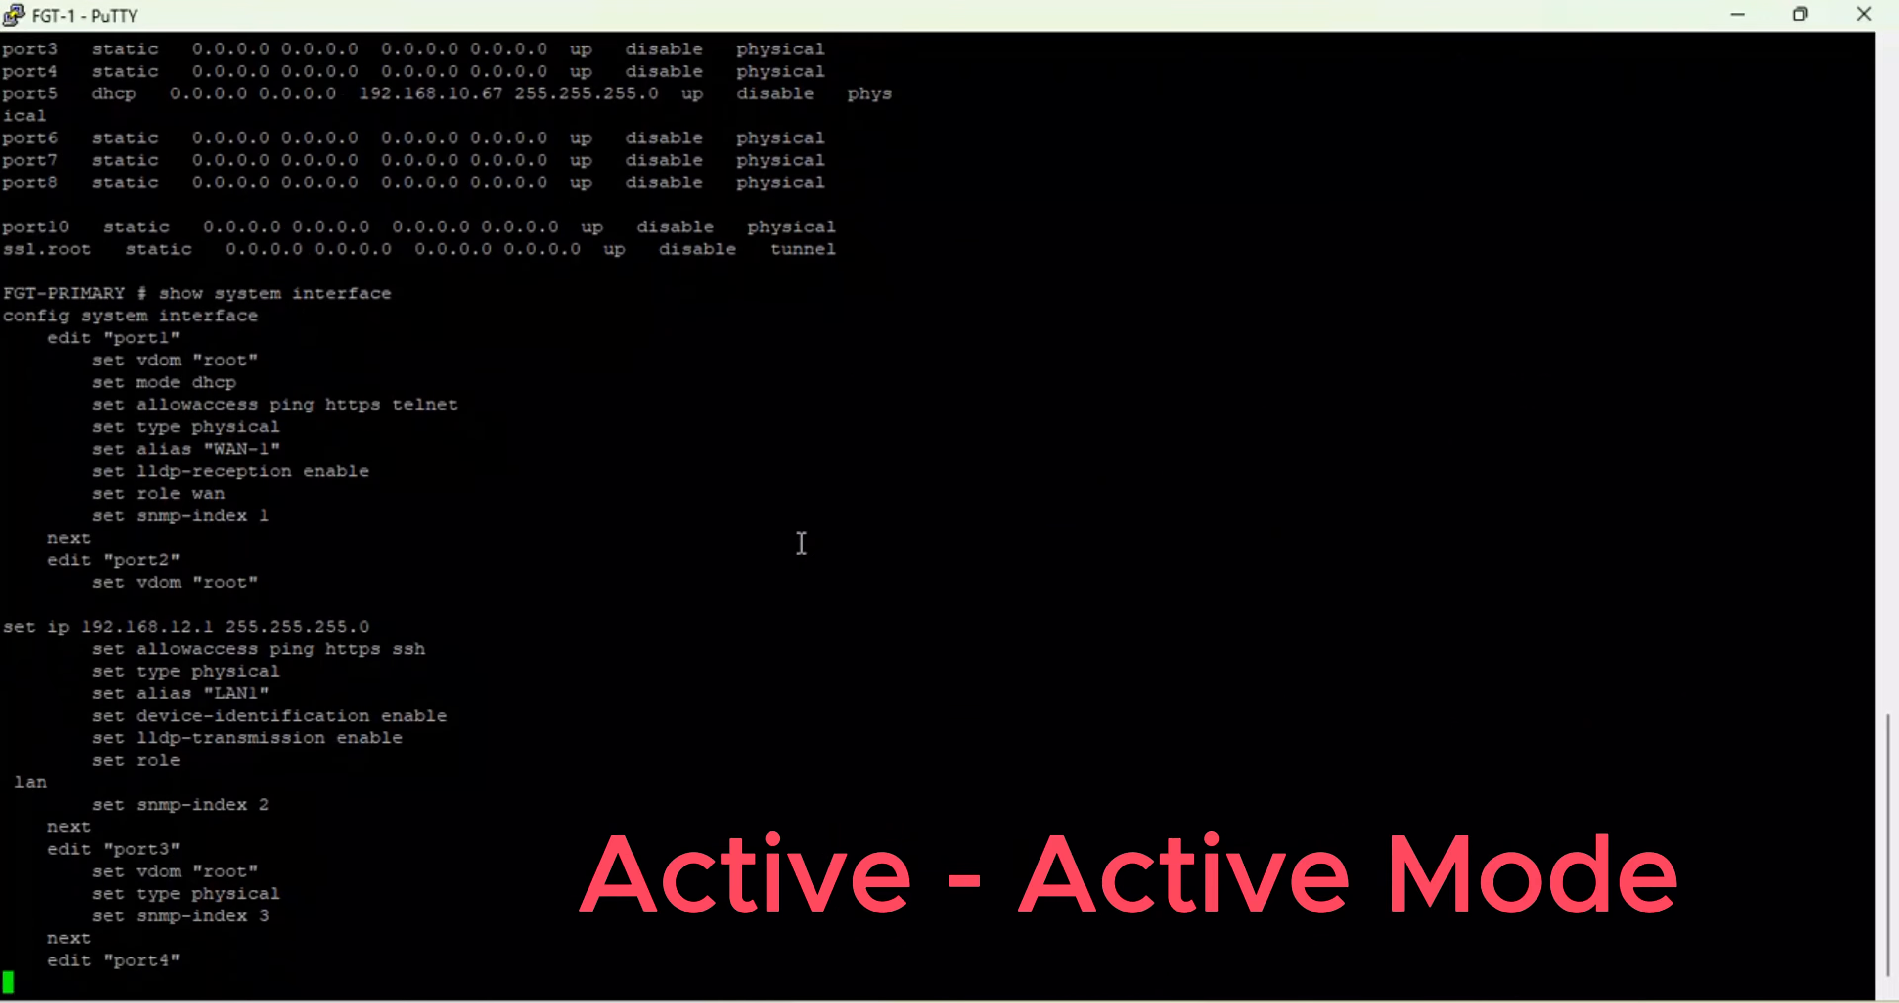
pyautogui.hotkey('ctrl', '\\')
pyautogui.press('Return')
pyautogui.press('Return')
pyautogui.press('Return')
pyautogui.press('Return')
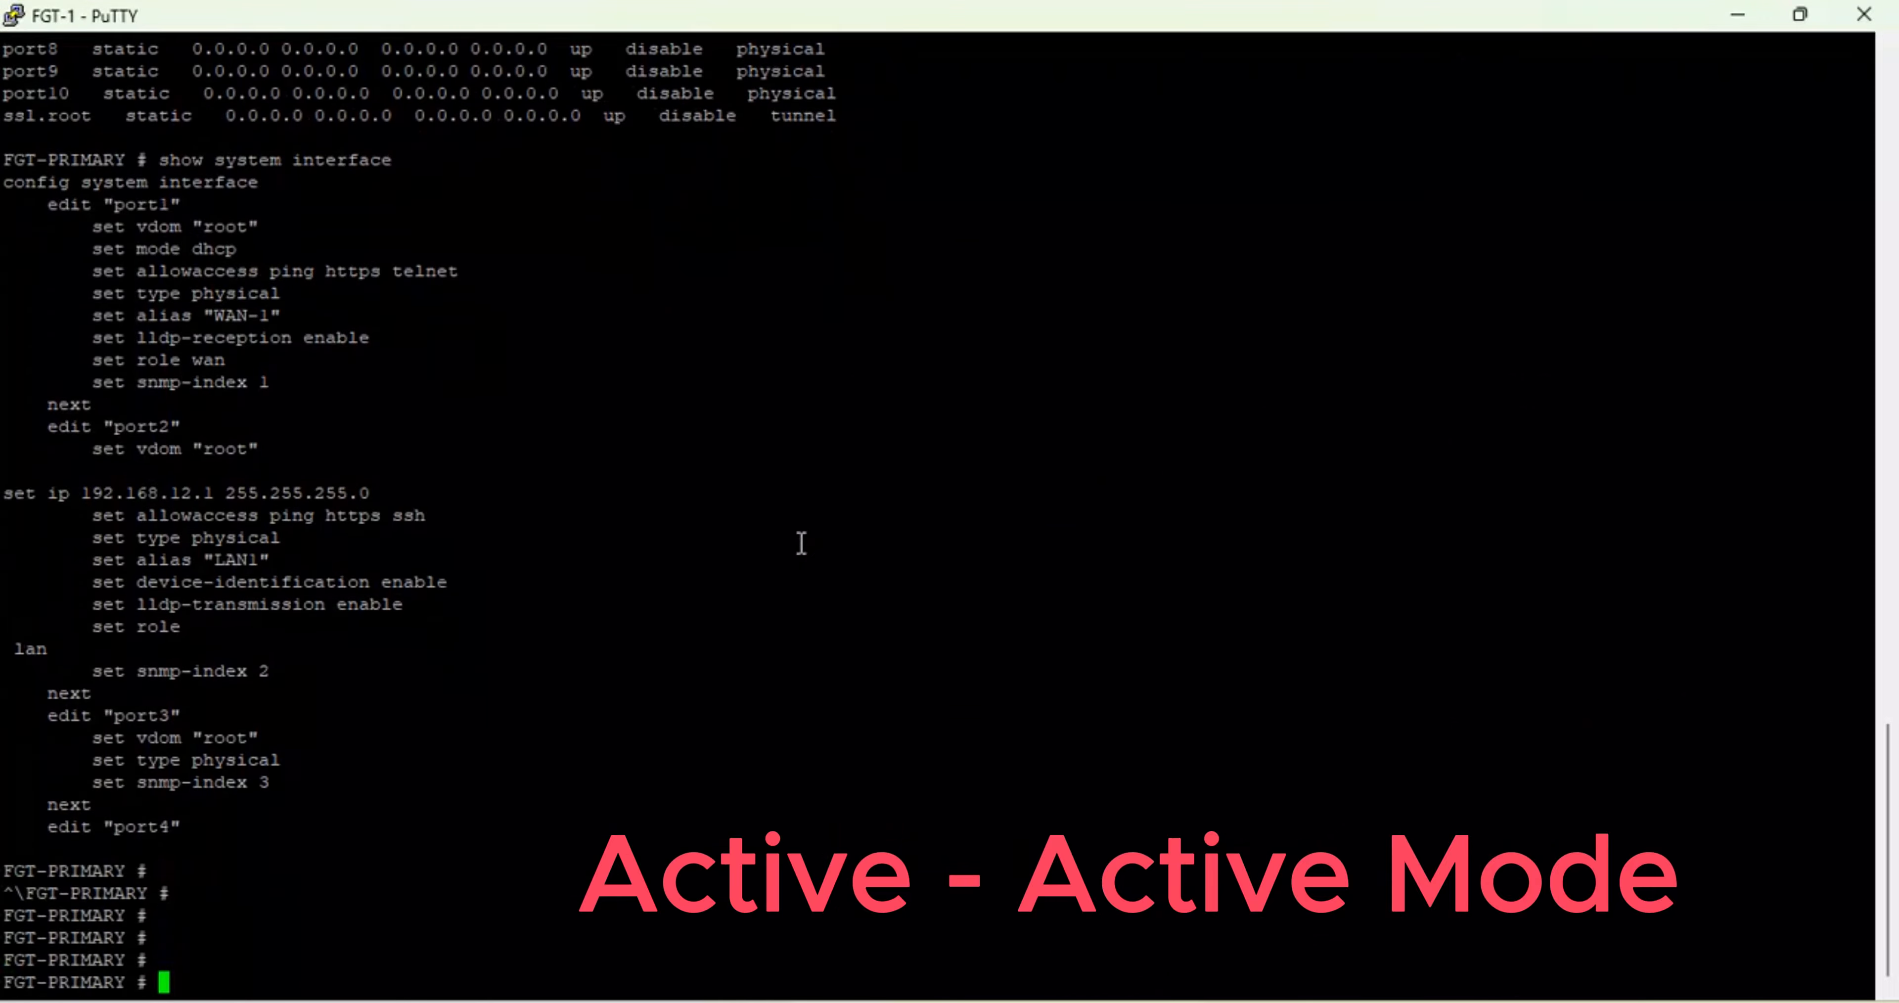
# Reboot the primary firewall from its console with execute reboot and confirm the restart
pyautogui.write('ex')
pyautogui.write('ecute reboot')
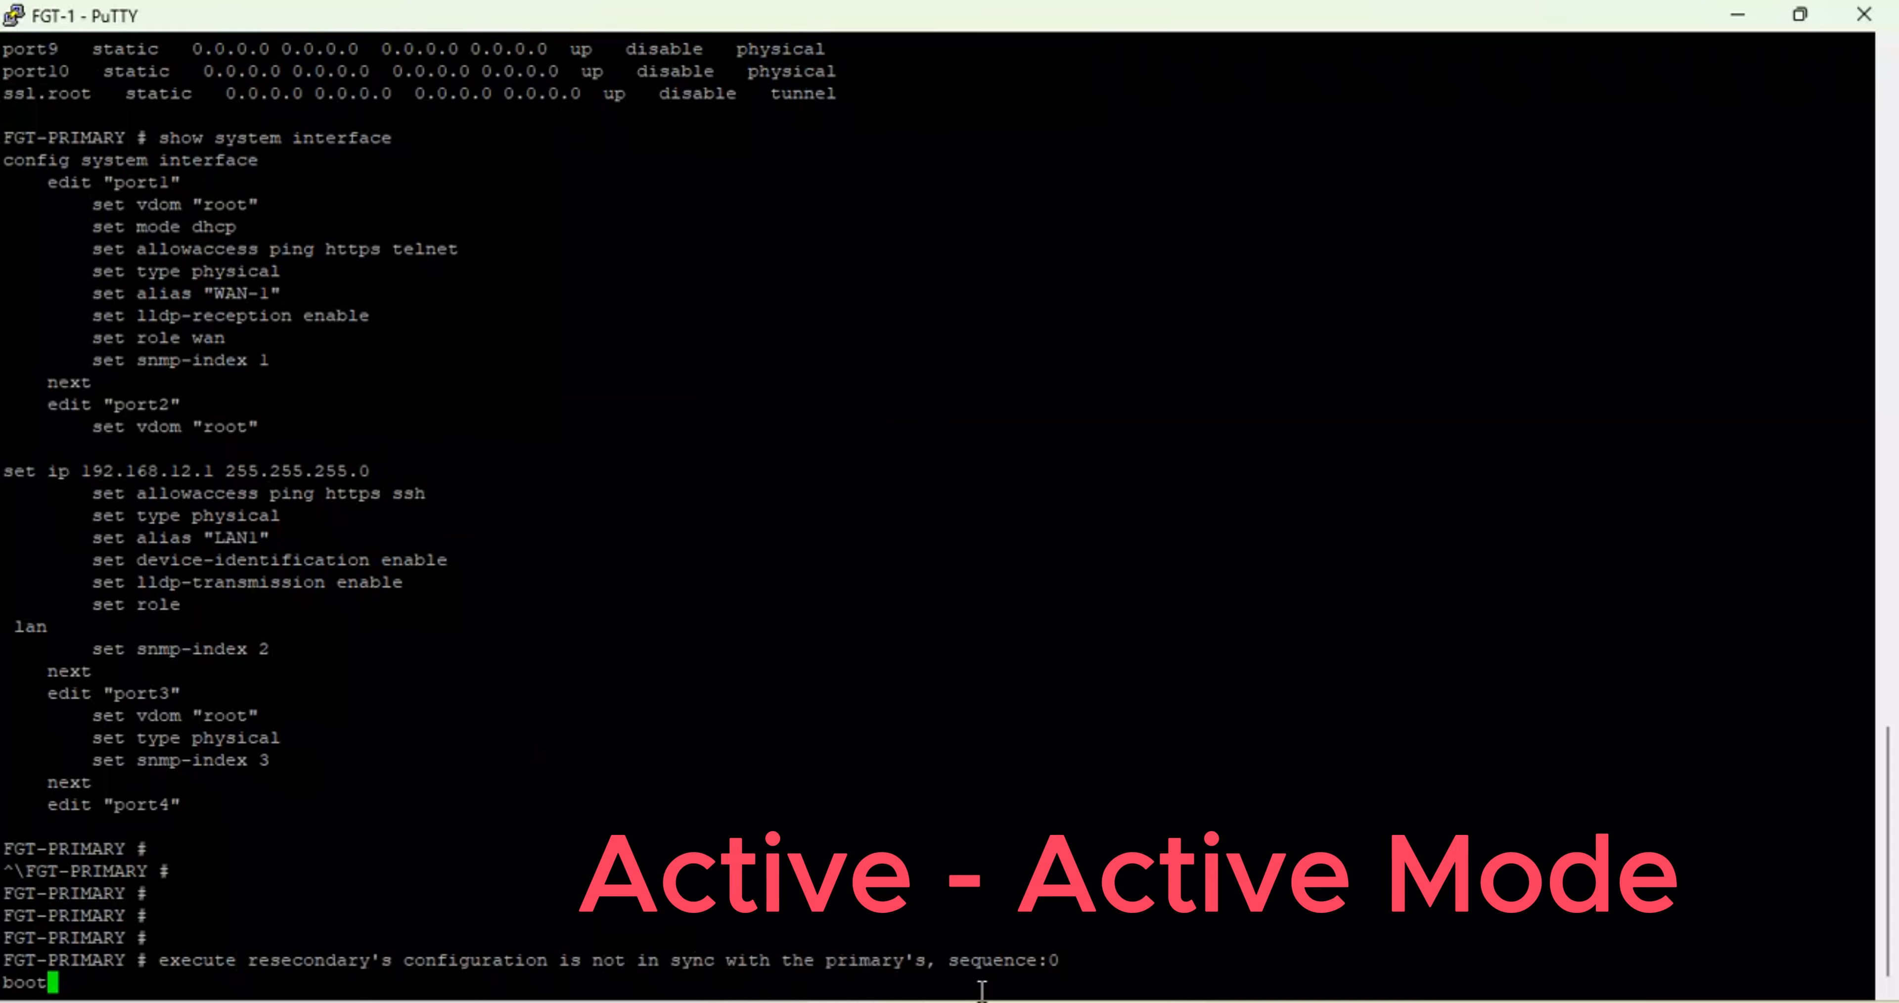
pyautogui.moveTo(1073, 971); pyautogui.dragTo(433, 917)
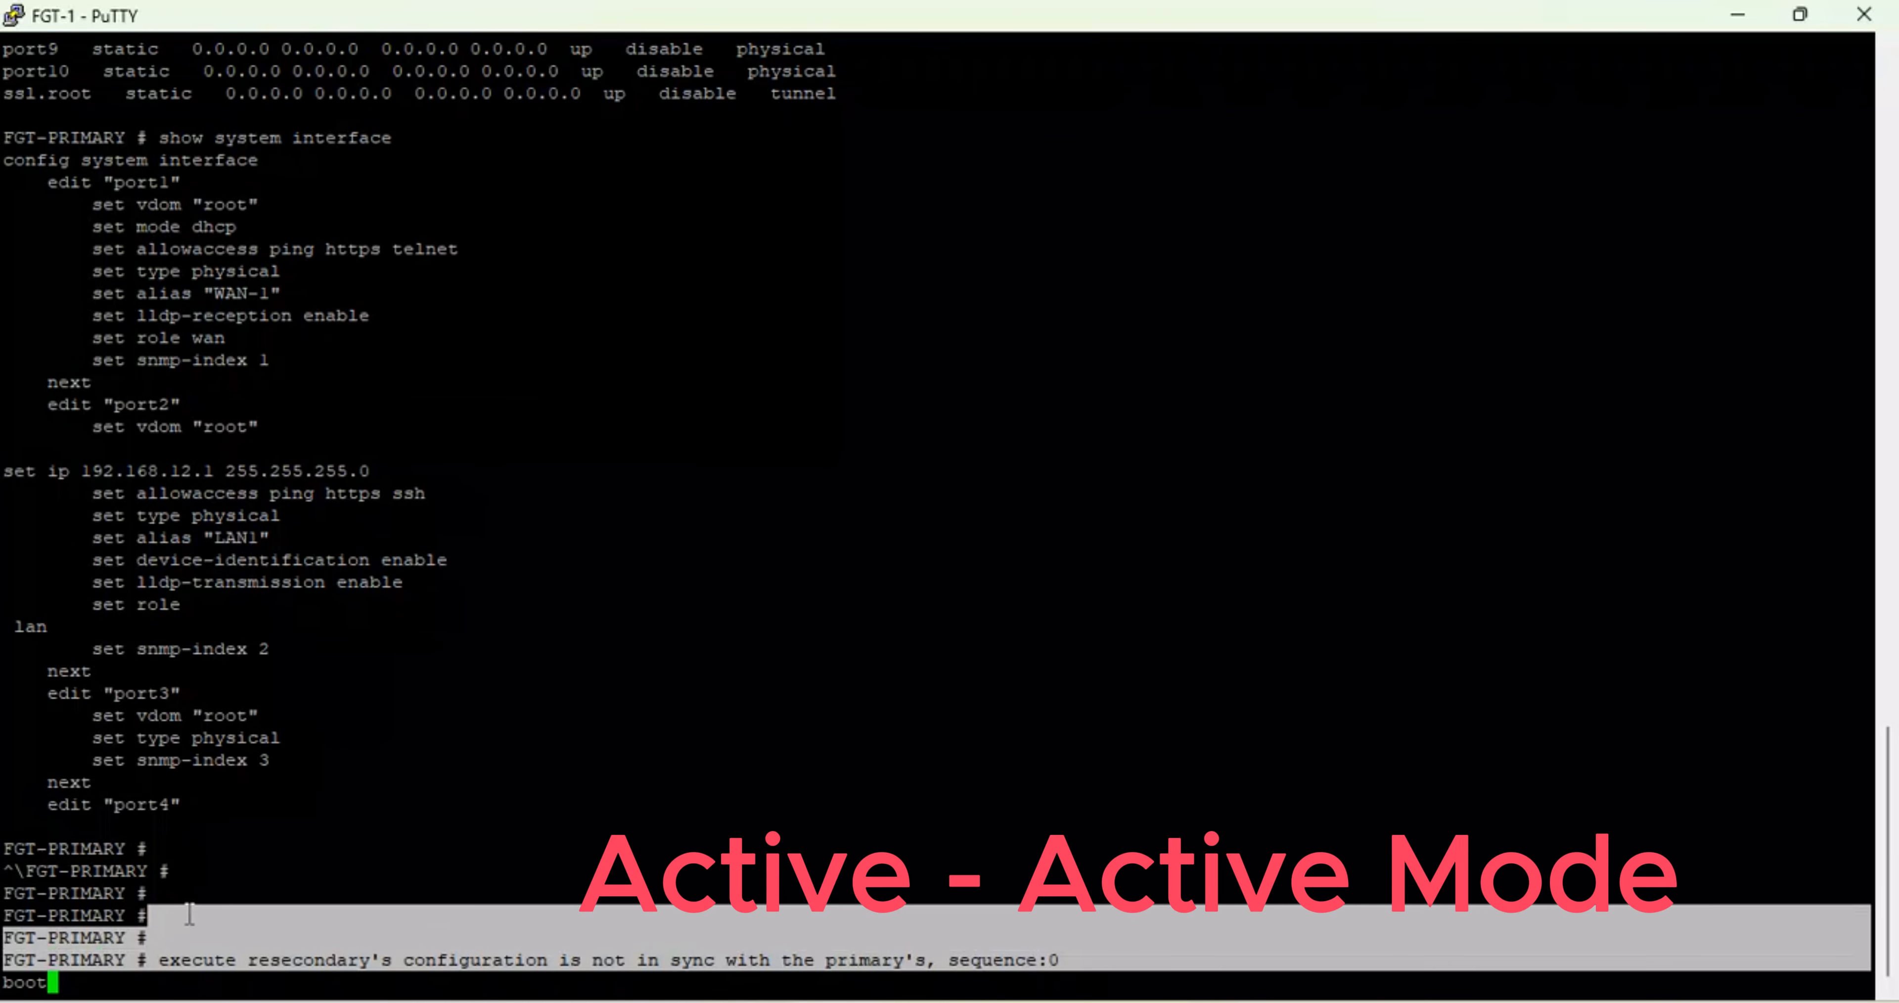
pyautogui.click(164, 928)
pyautogui.press('Return')
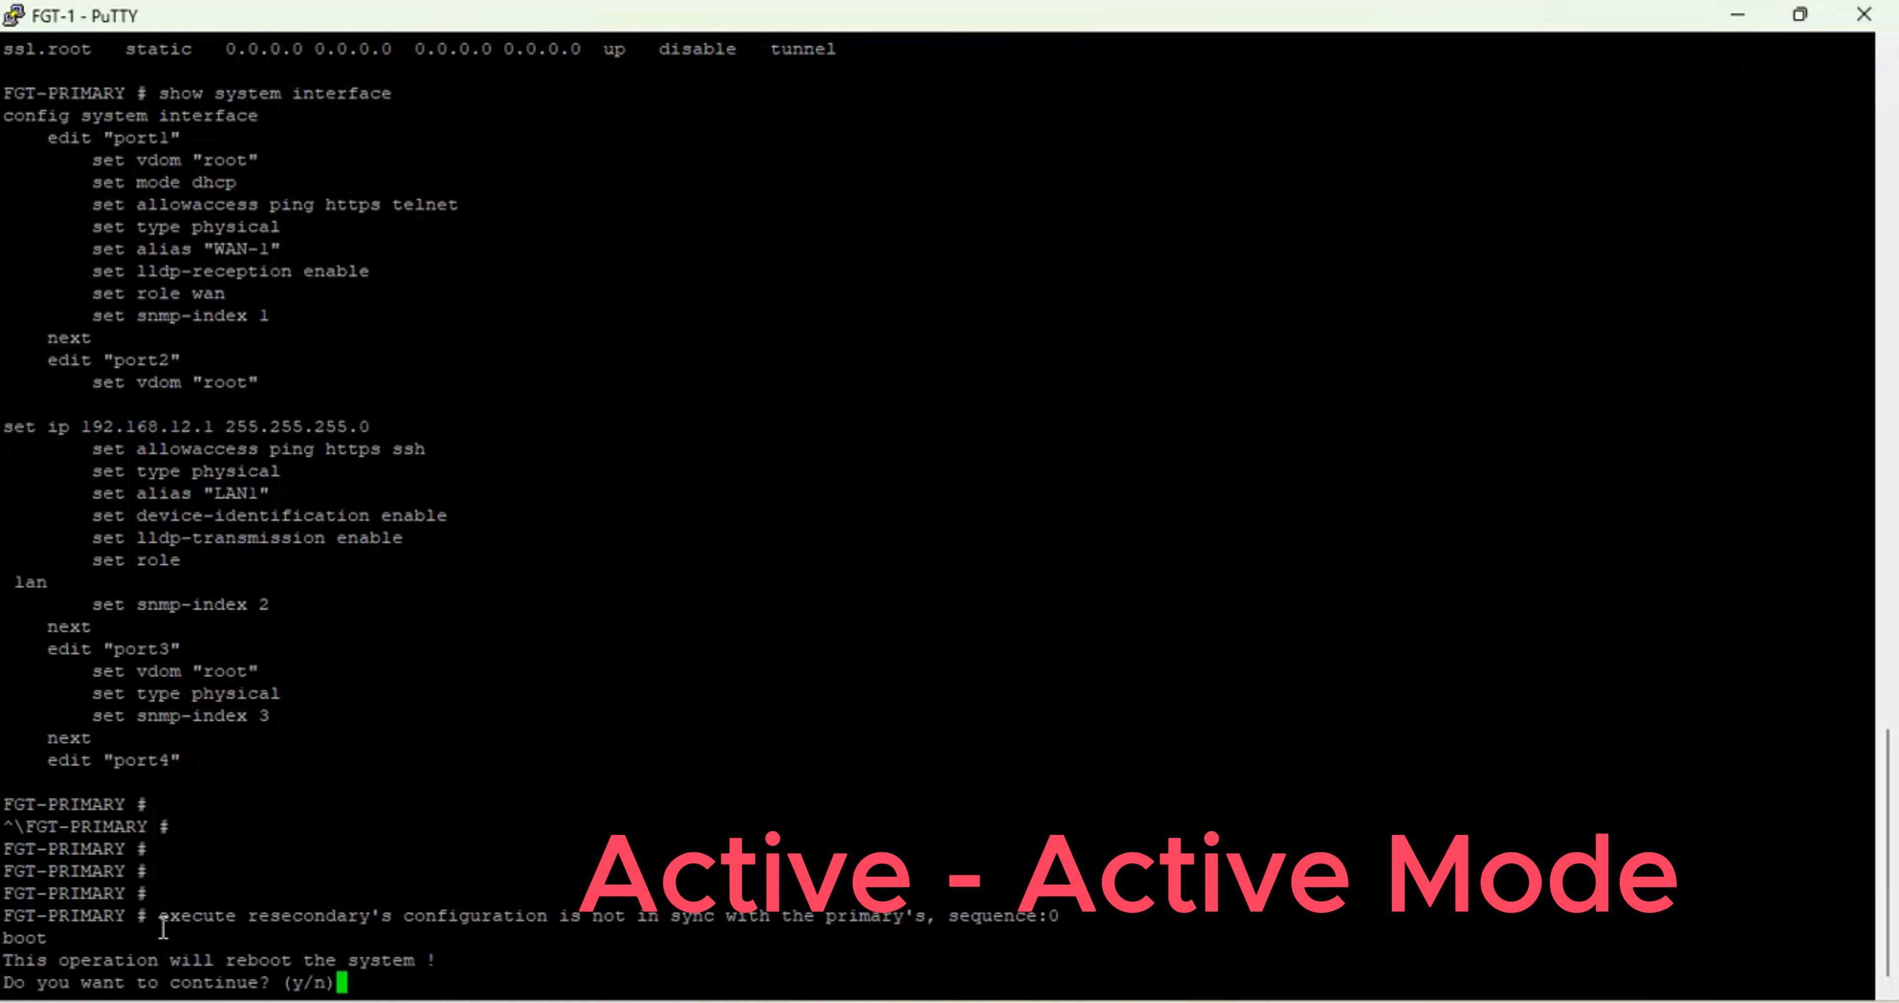
pyautogui.press('n')
pyautogui.press('Return')
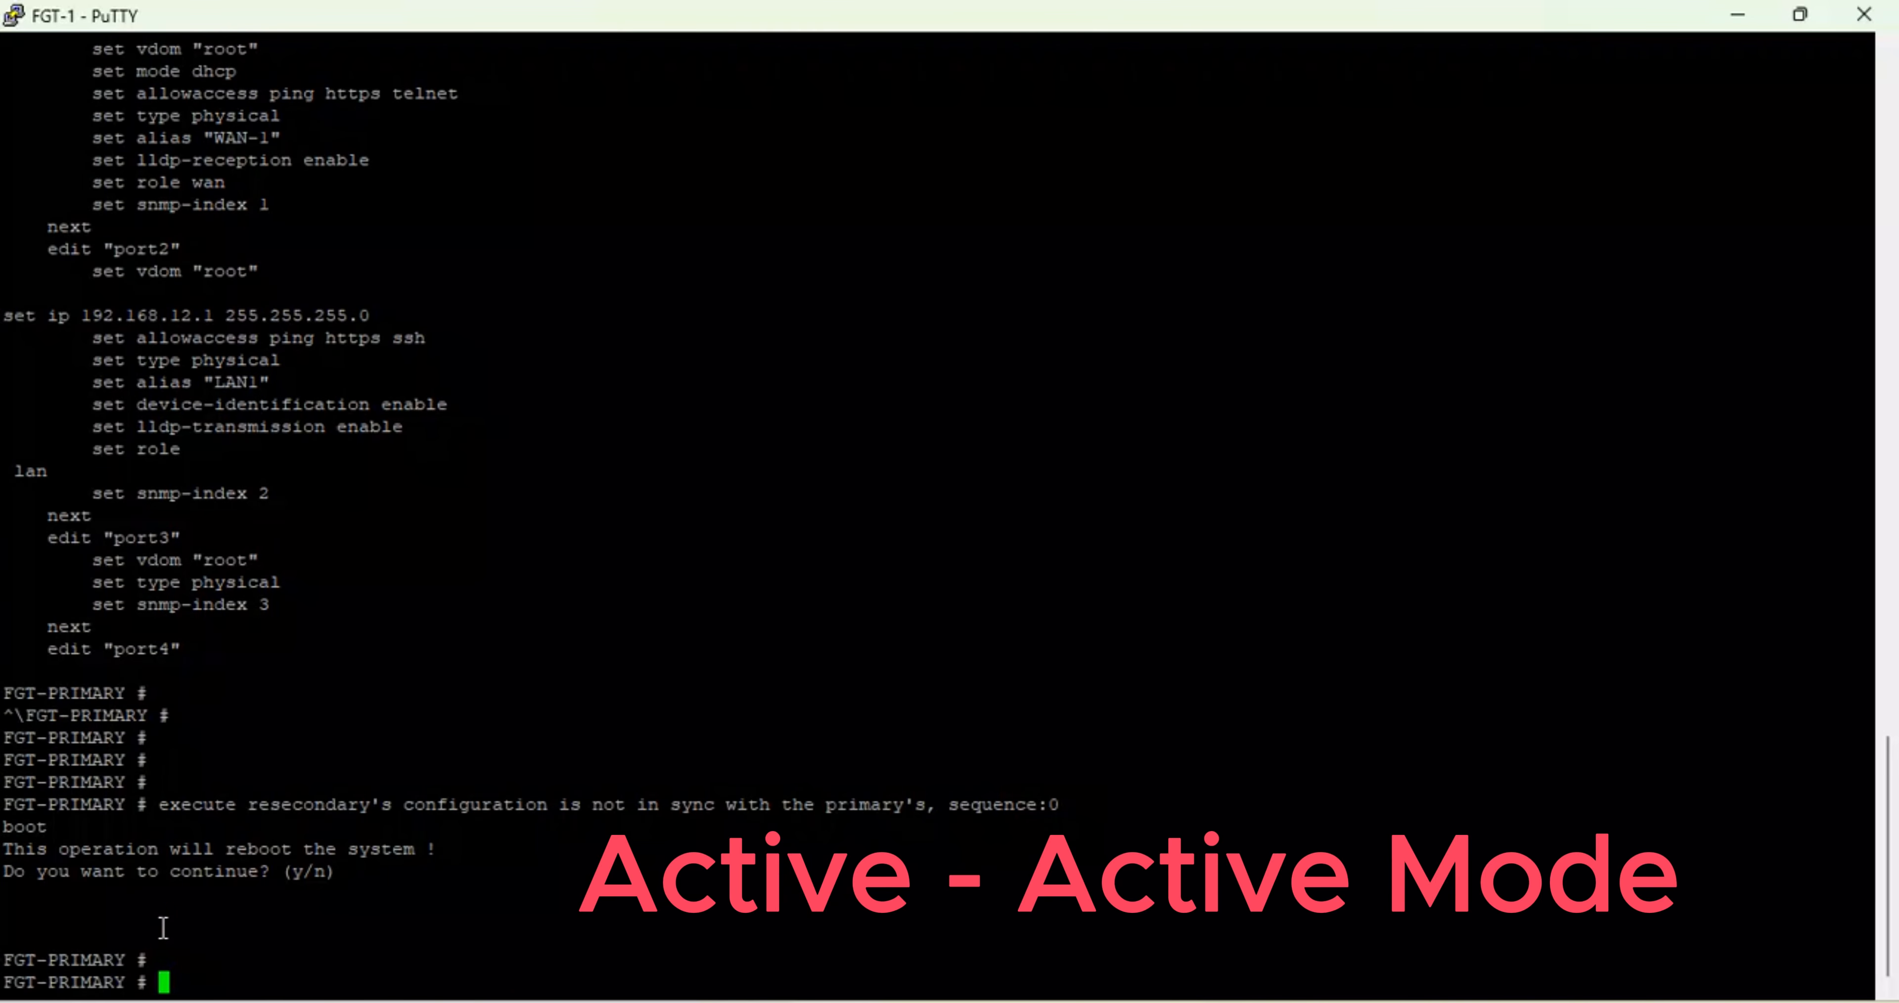
pyautogui.press('Up')
pyautogui.press('Return')
pyautogui.write('y')
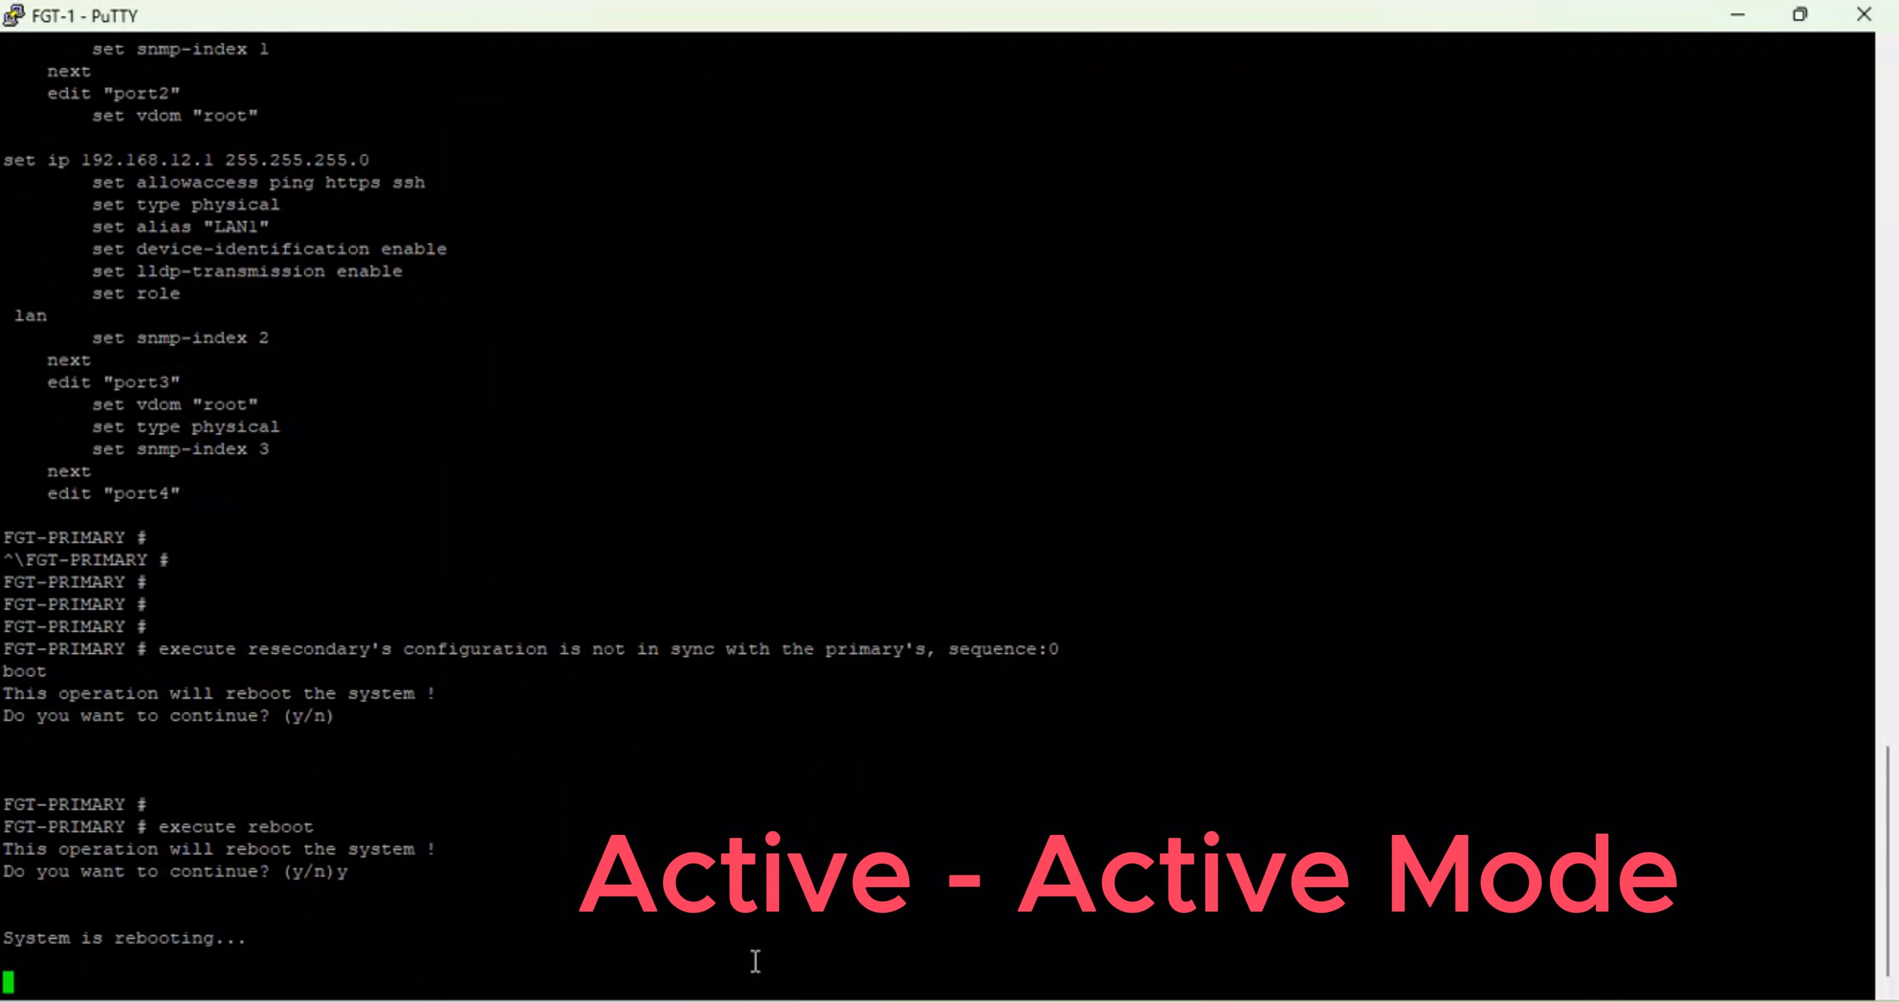
# Switch back to the browser and check whether the primary and secondary HA pages have reconnected
pyautogui.click(752, 930)
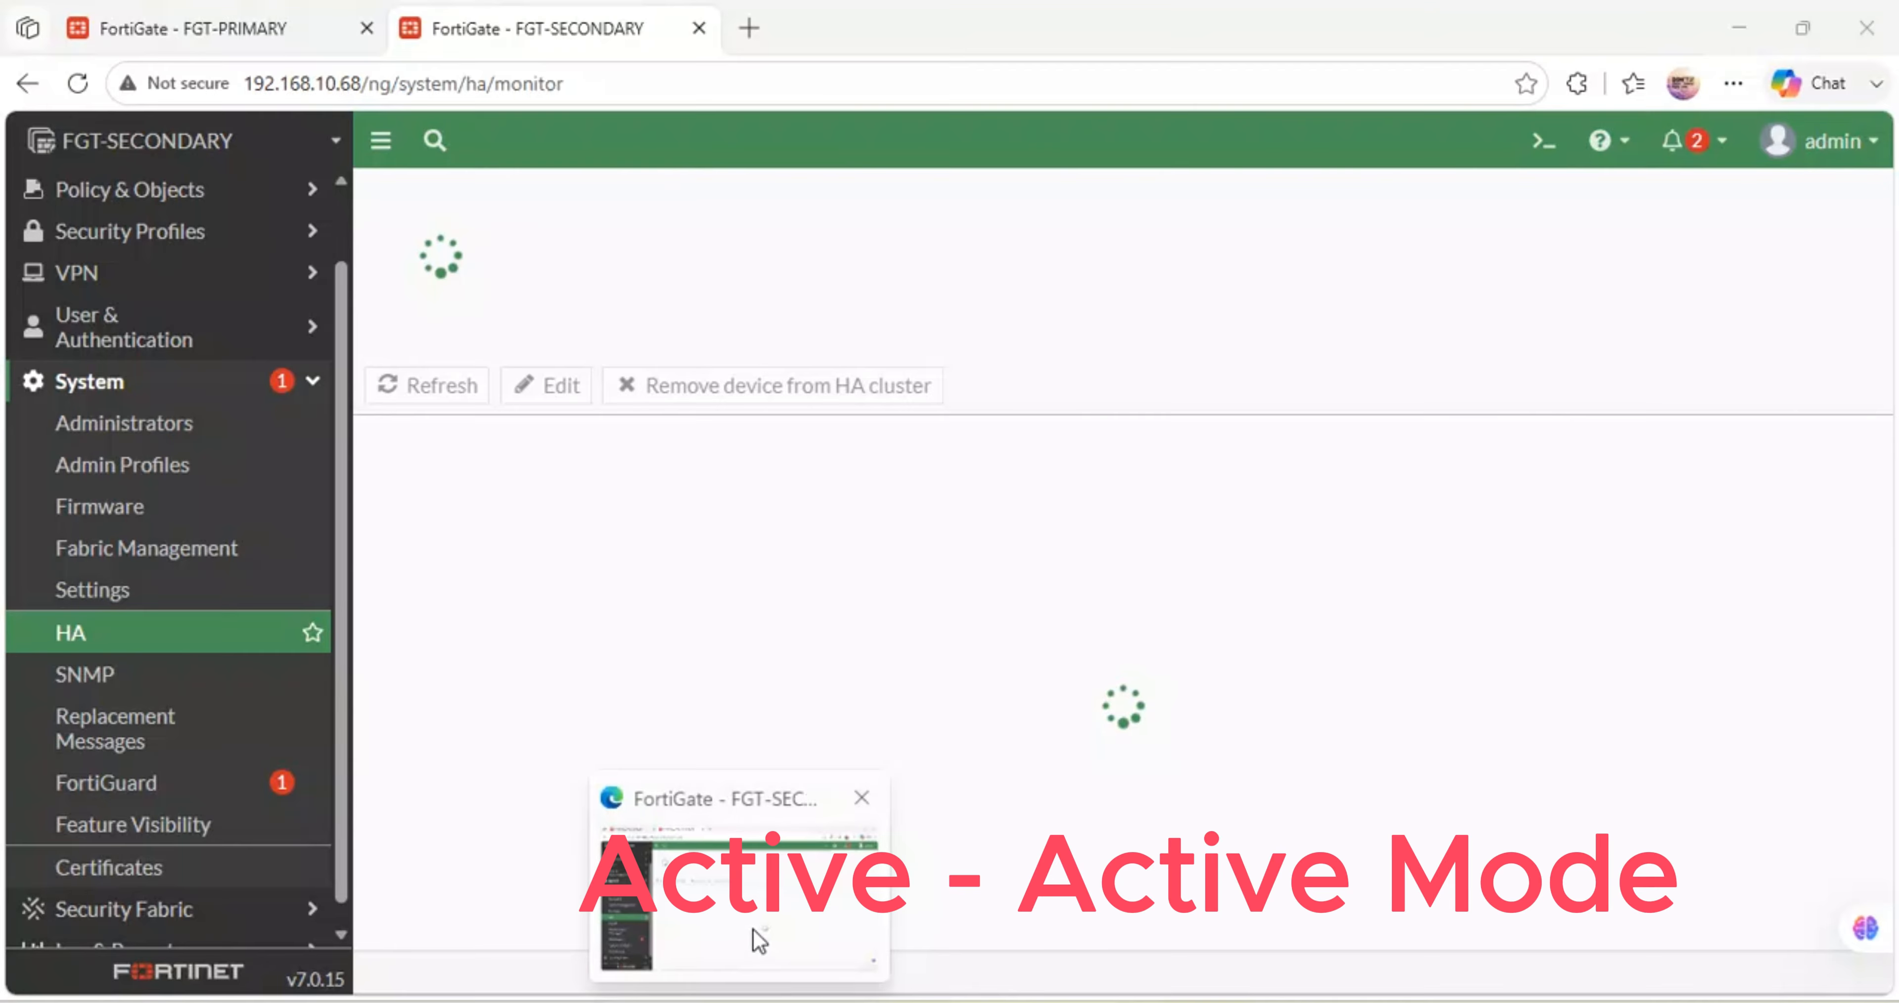
pyautogui.click(214, 33)
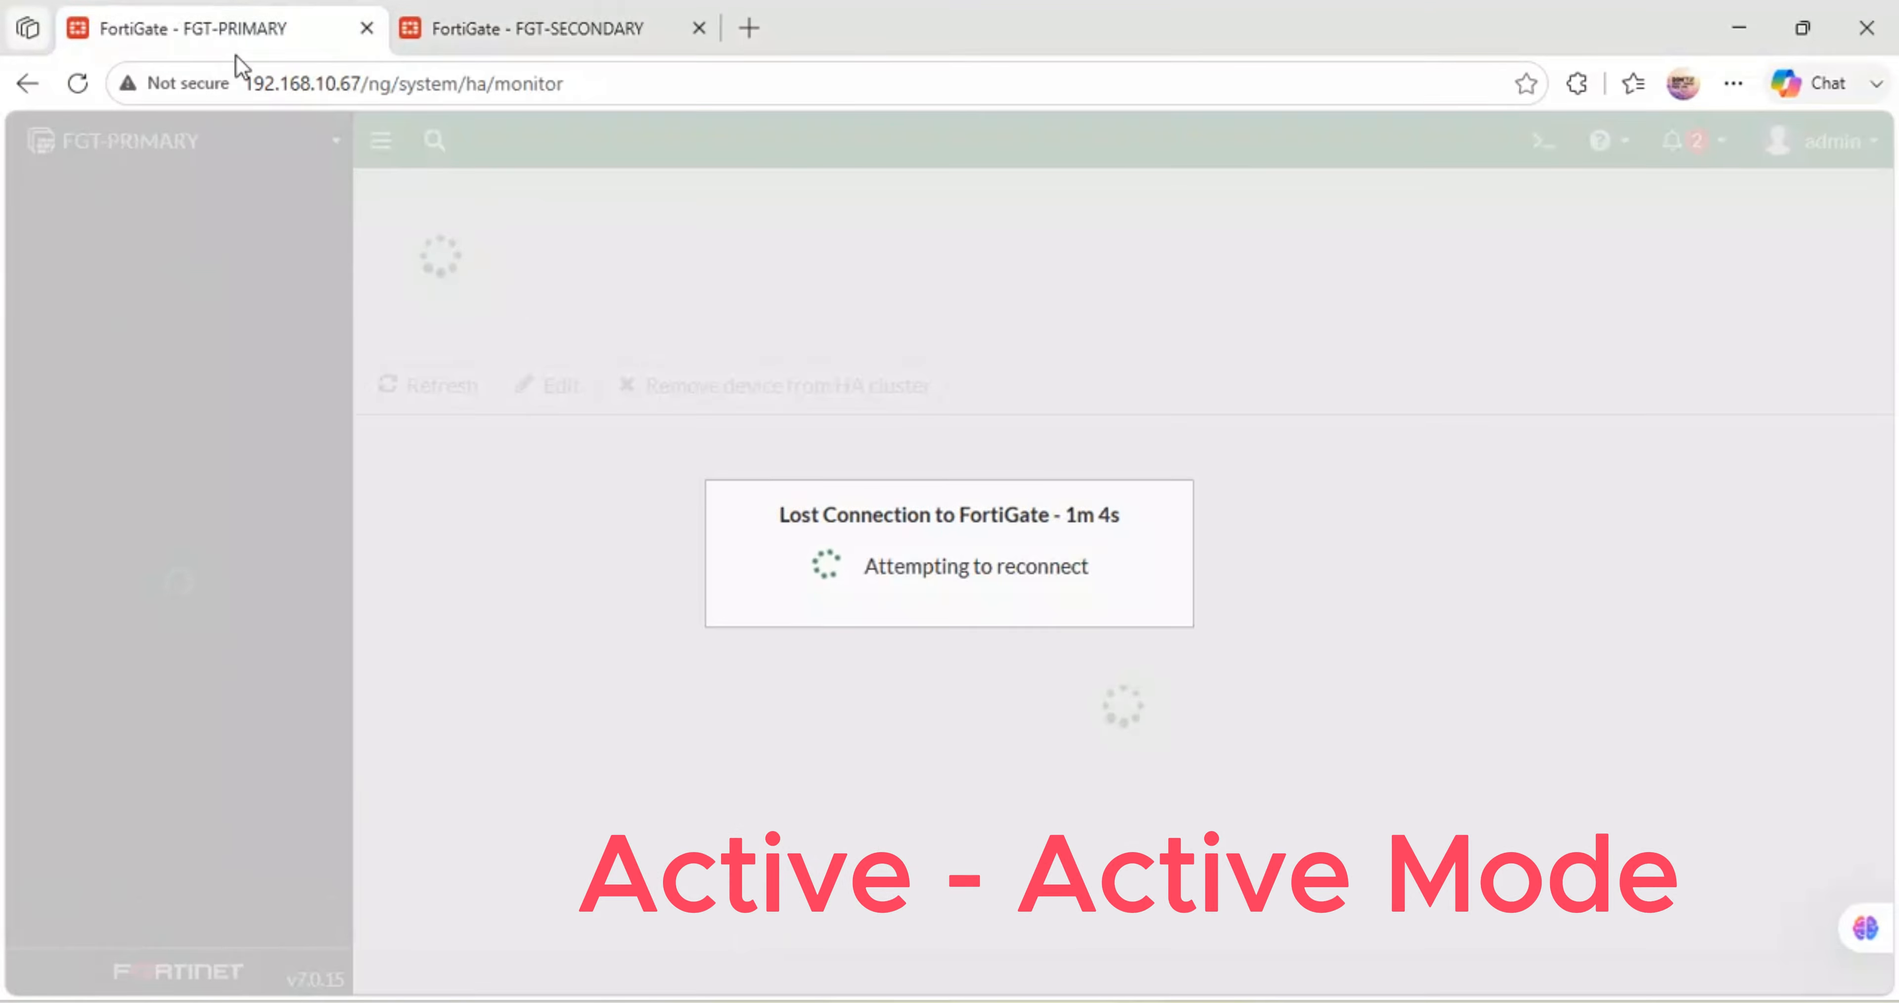
pyautogui.click(490, 28)
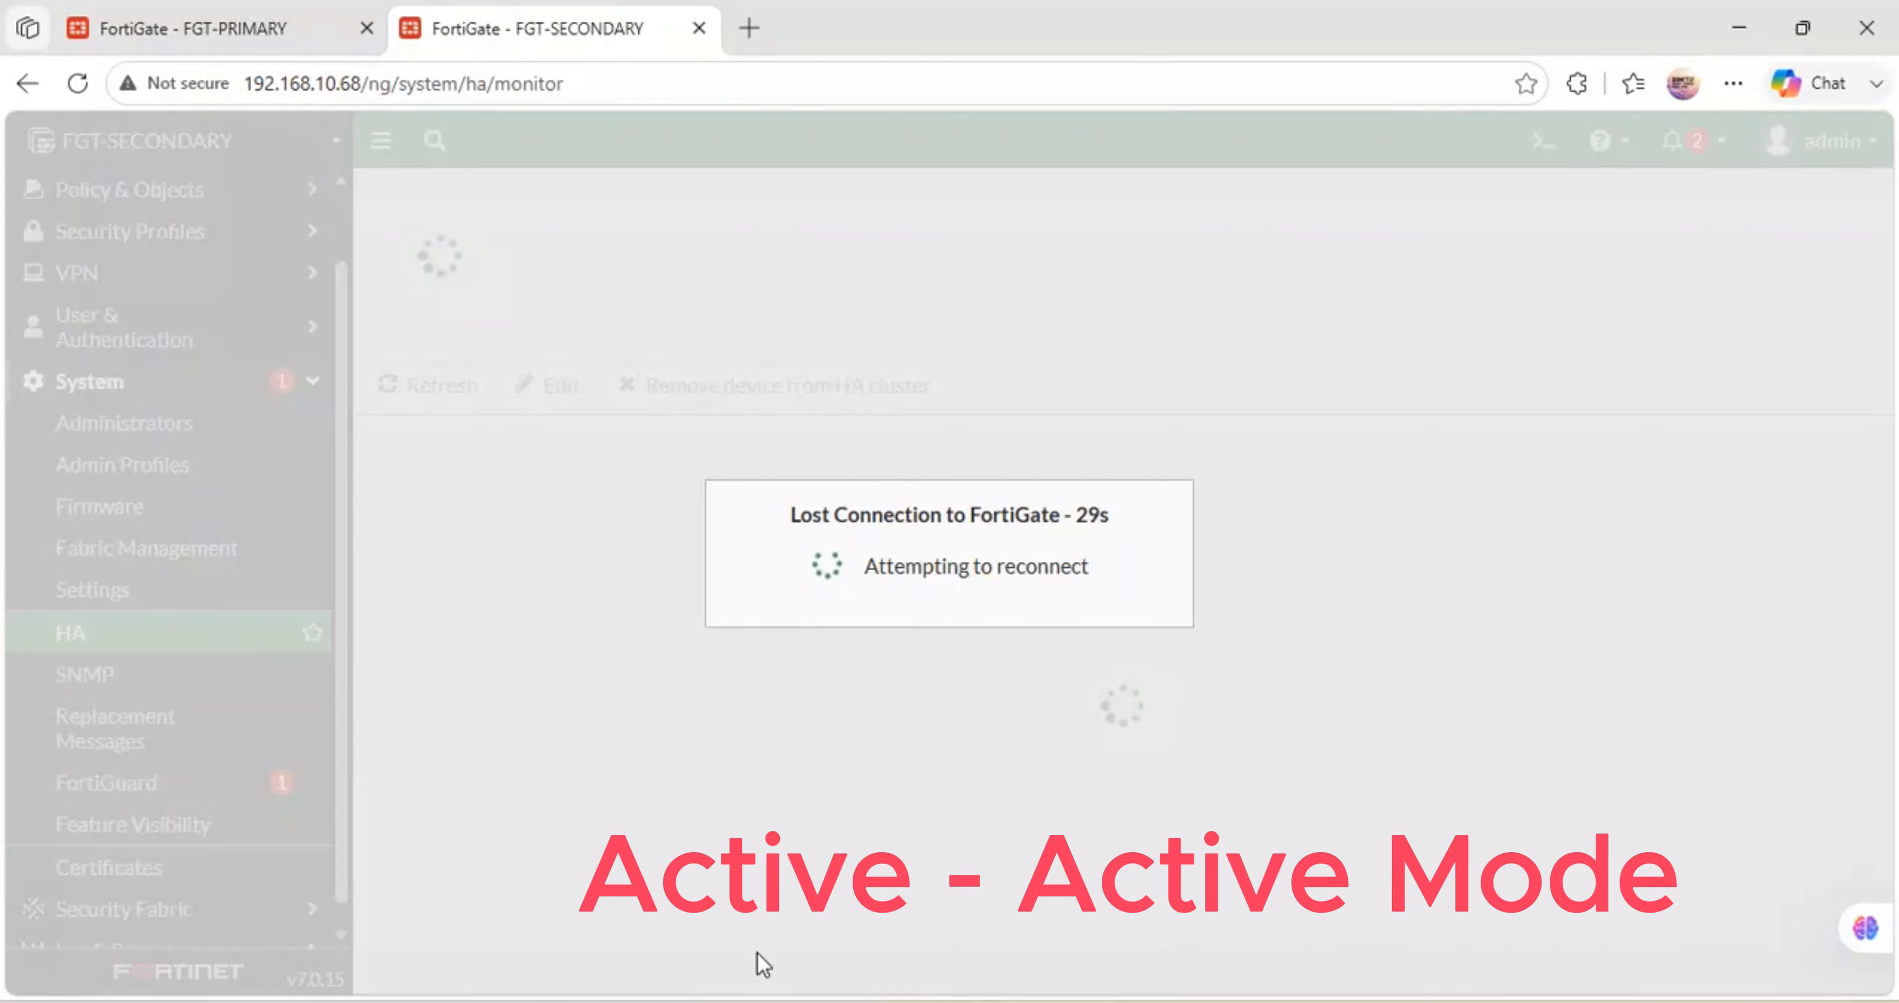
# Switch to GNS3, open the FGT-2 console, and quit its interface listing to return to a clean prompt
pyautogui.click(830, 1001)
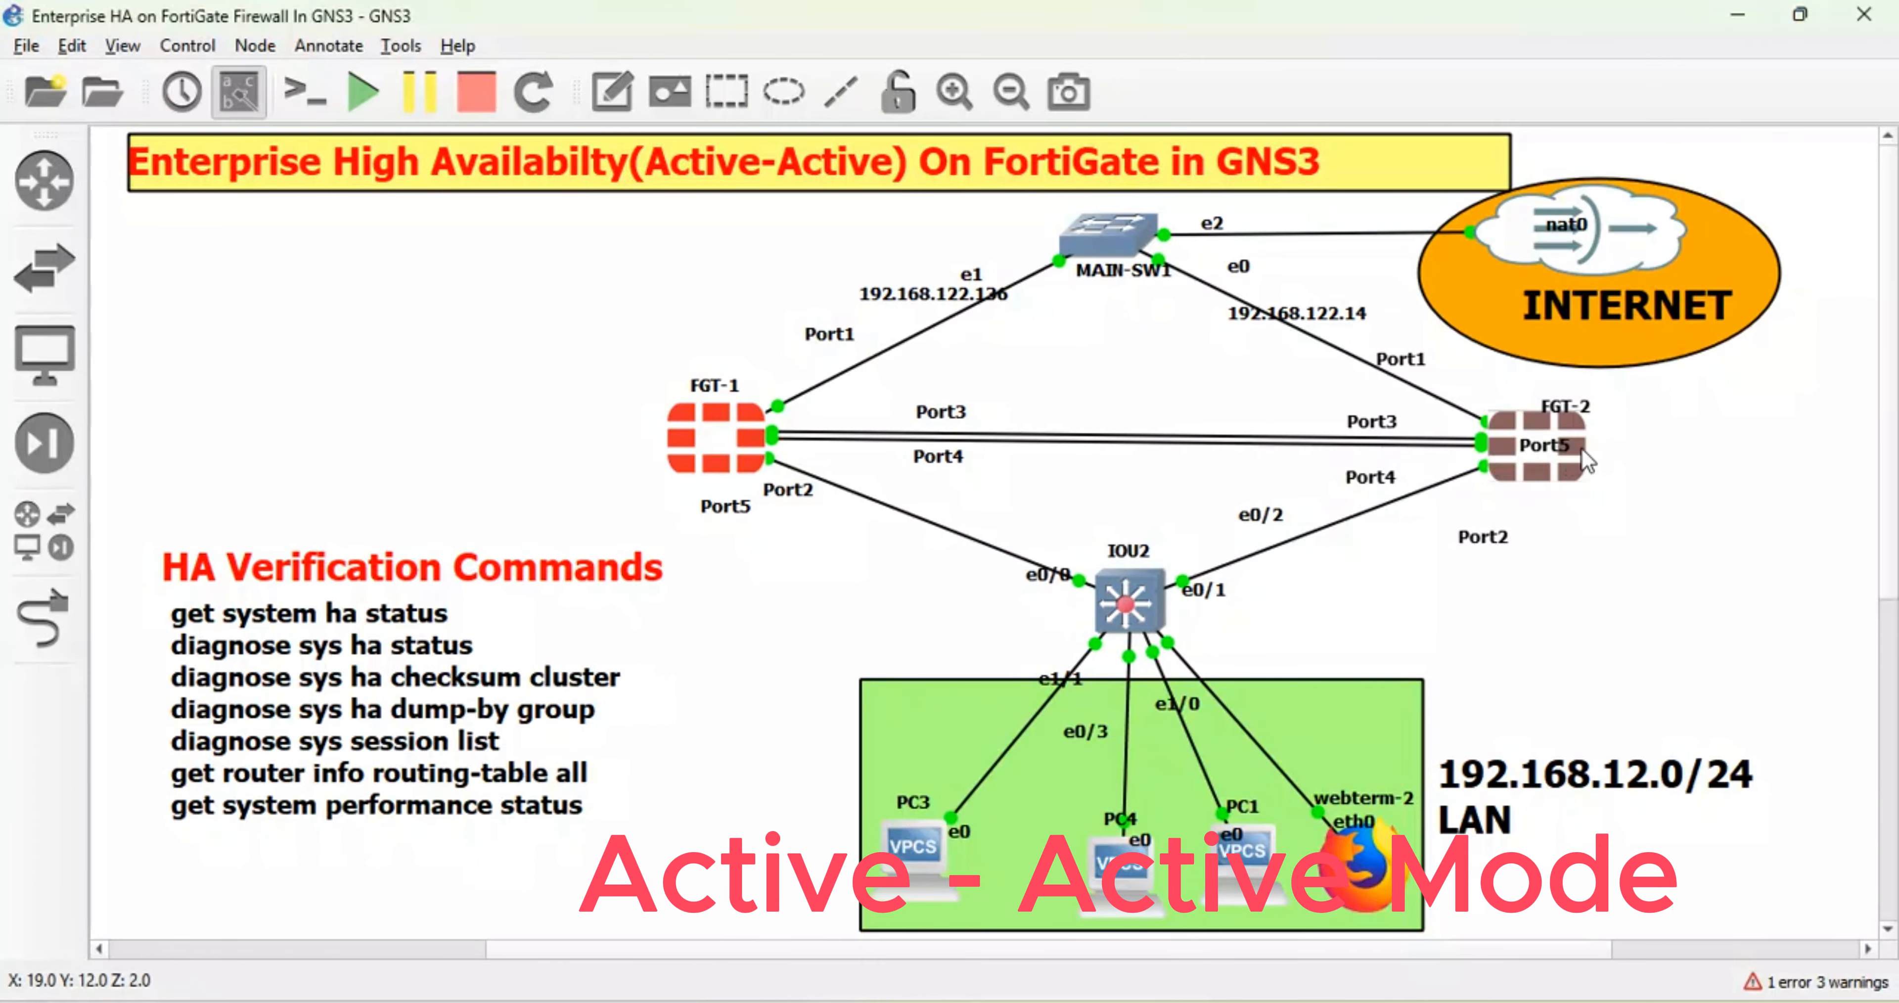
pyautogui.doubleClick(1577, 476)
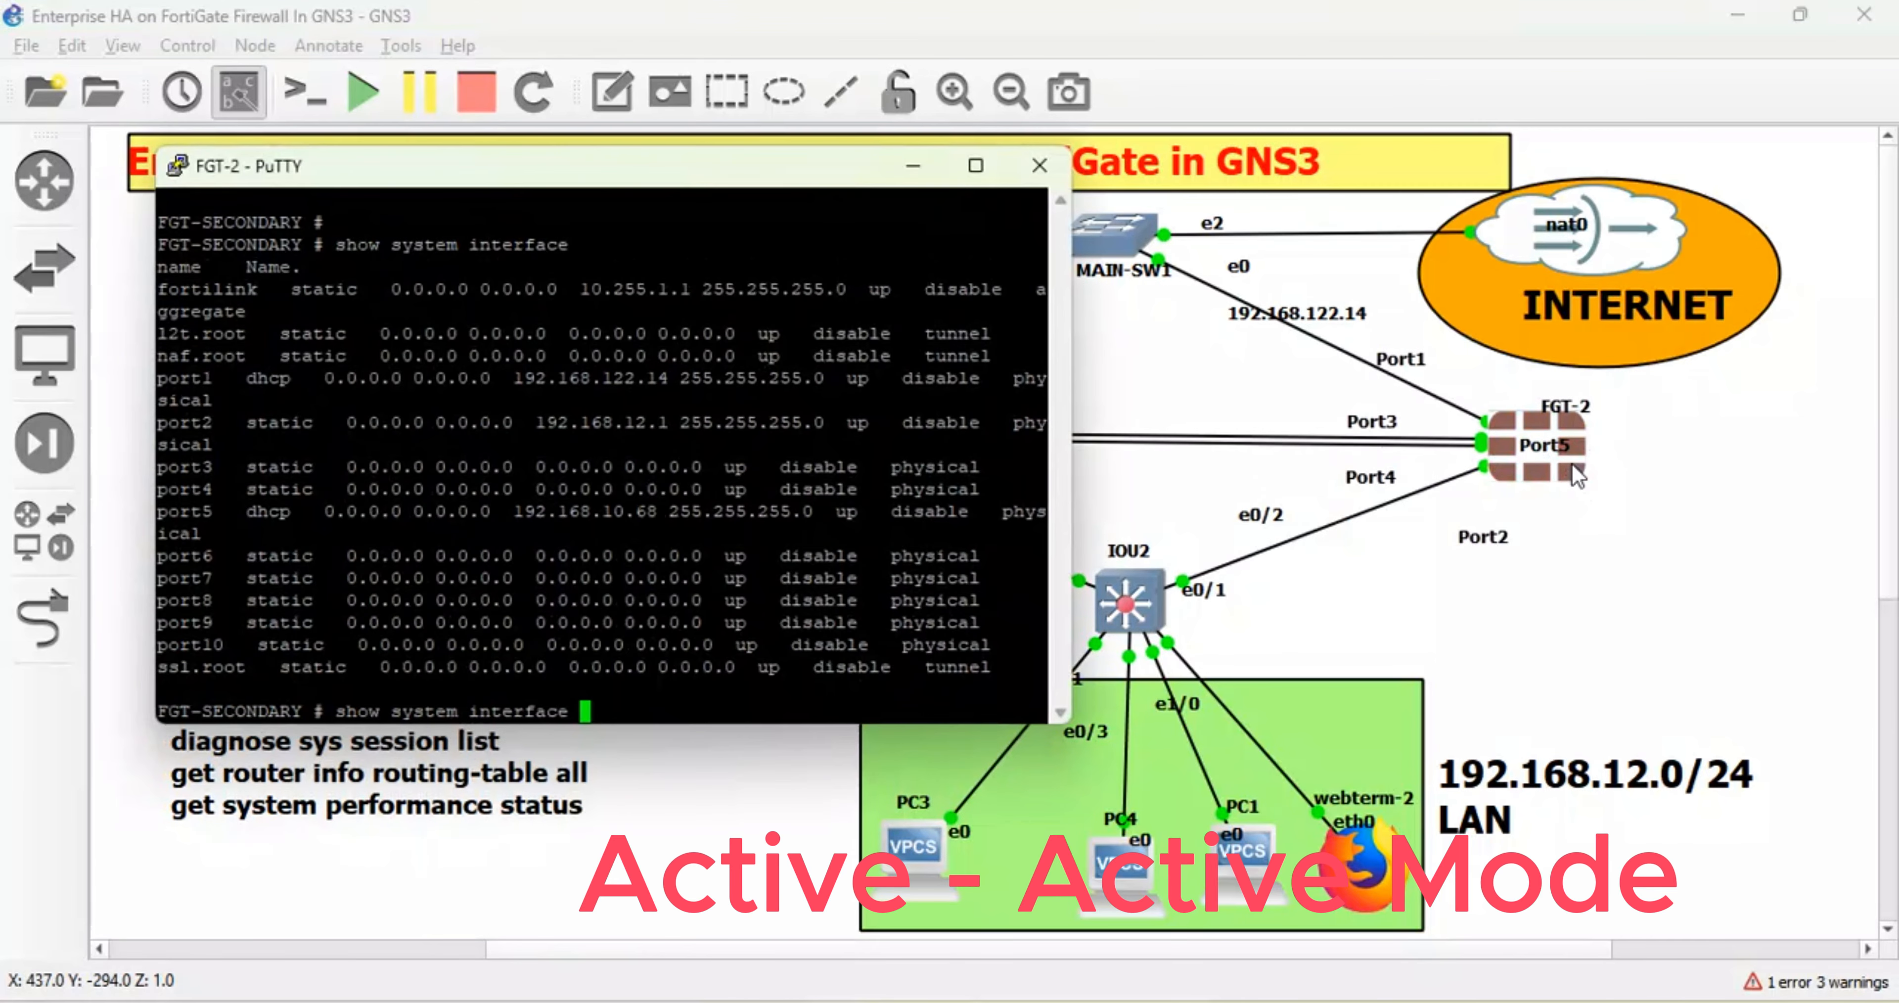
pyautogui.press('Return')
pyautogui.press('Return')
pyautogui.press('Return')
pyautogui.press('Return')
pyautogui.press('Return')
pyautogui.press('Return')
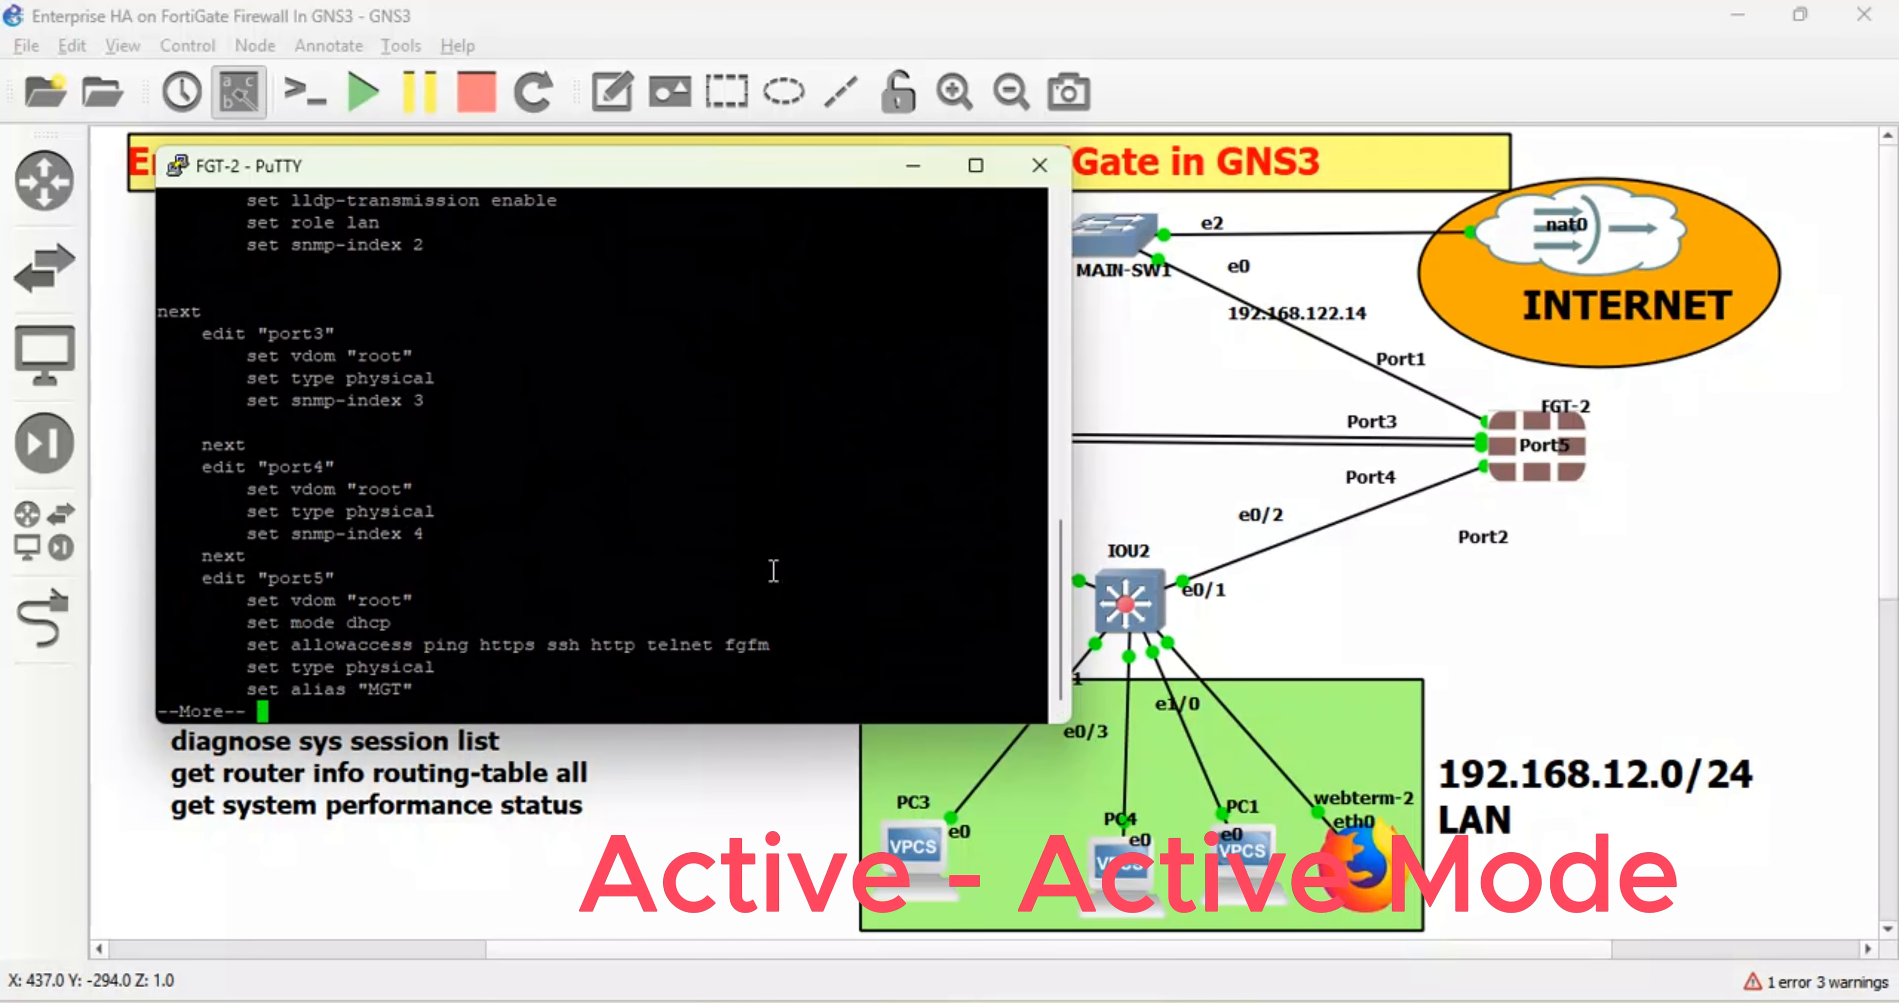
pyautogui.press('q')
pyautogui.press('Return')
pyautogui.press('Return')
pyautogui.press('Return')
pyautogui.press('Return')
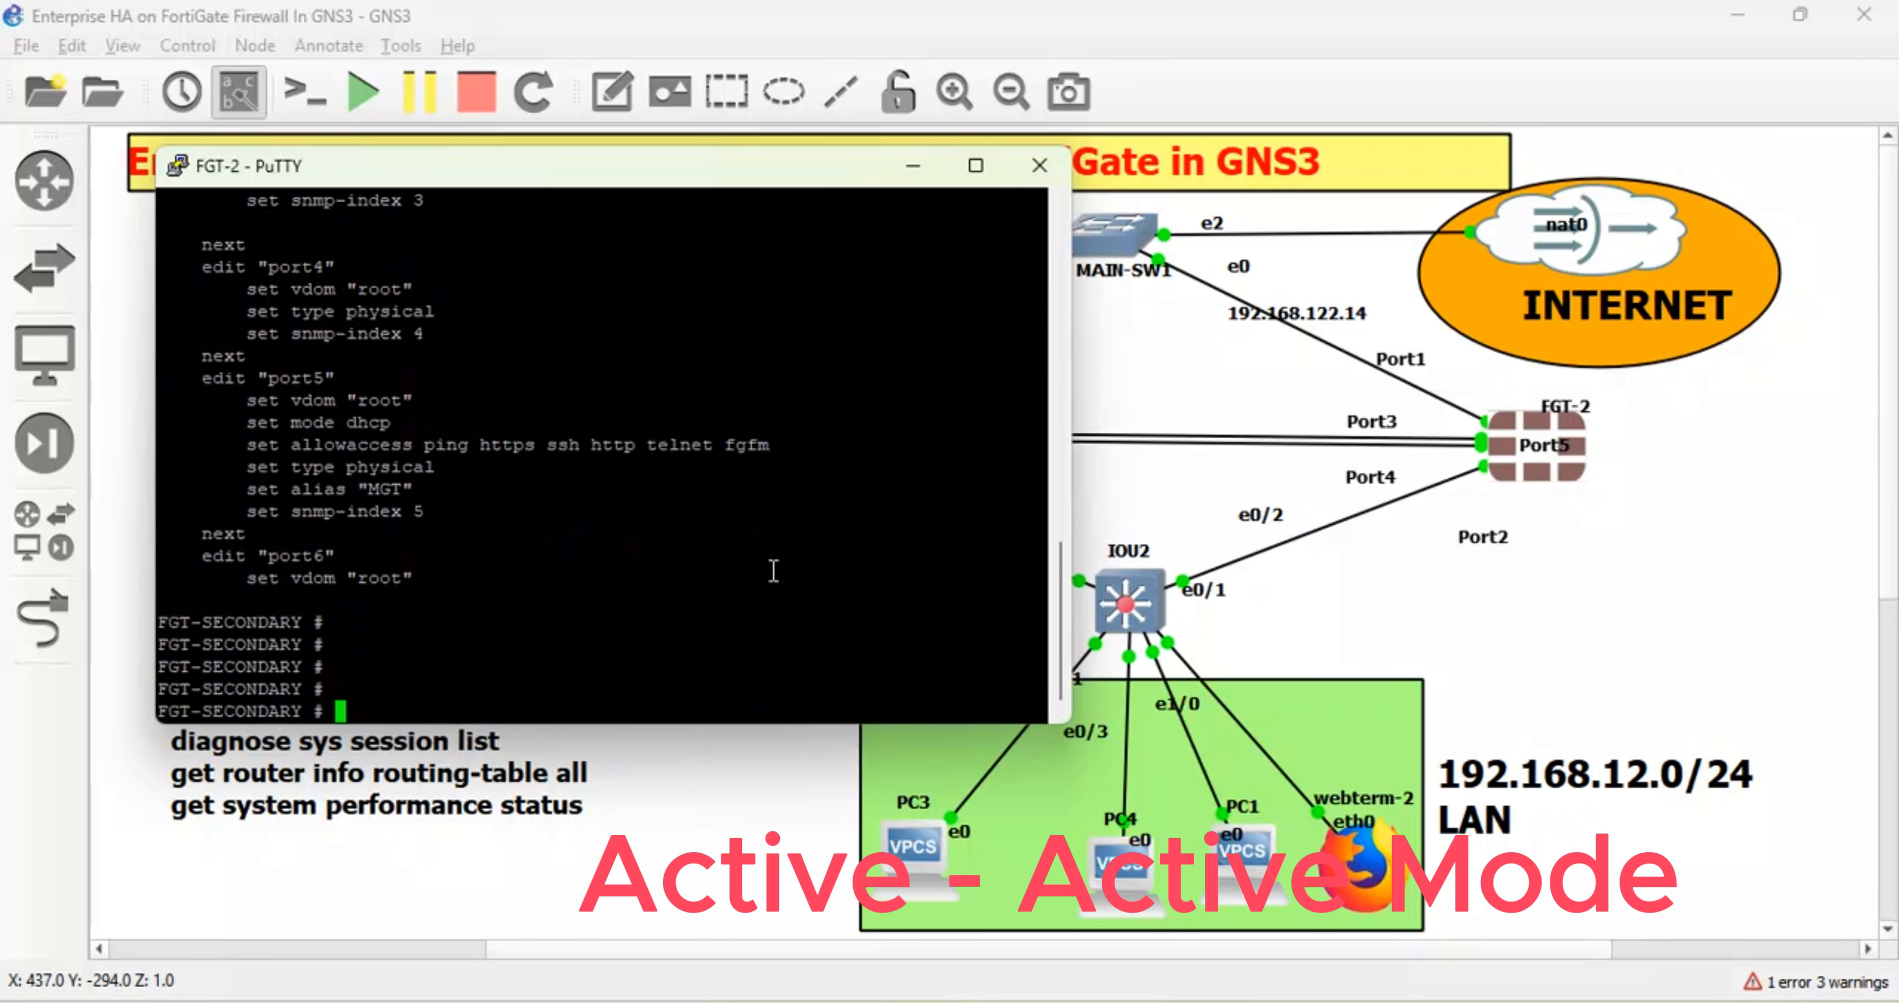
# Run show system ha on the secondary firewall and examine its mode, password, heartbeat, override, priority and monitor entries
pyautogui.write('show system ')
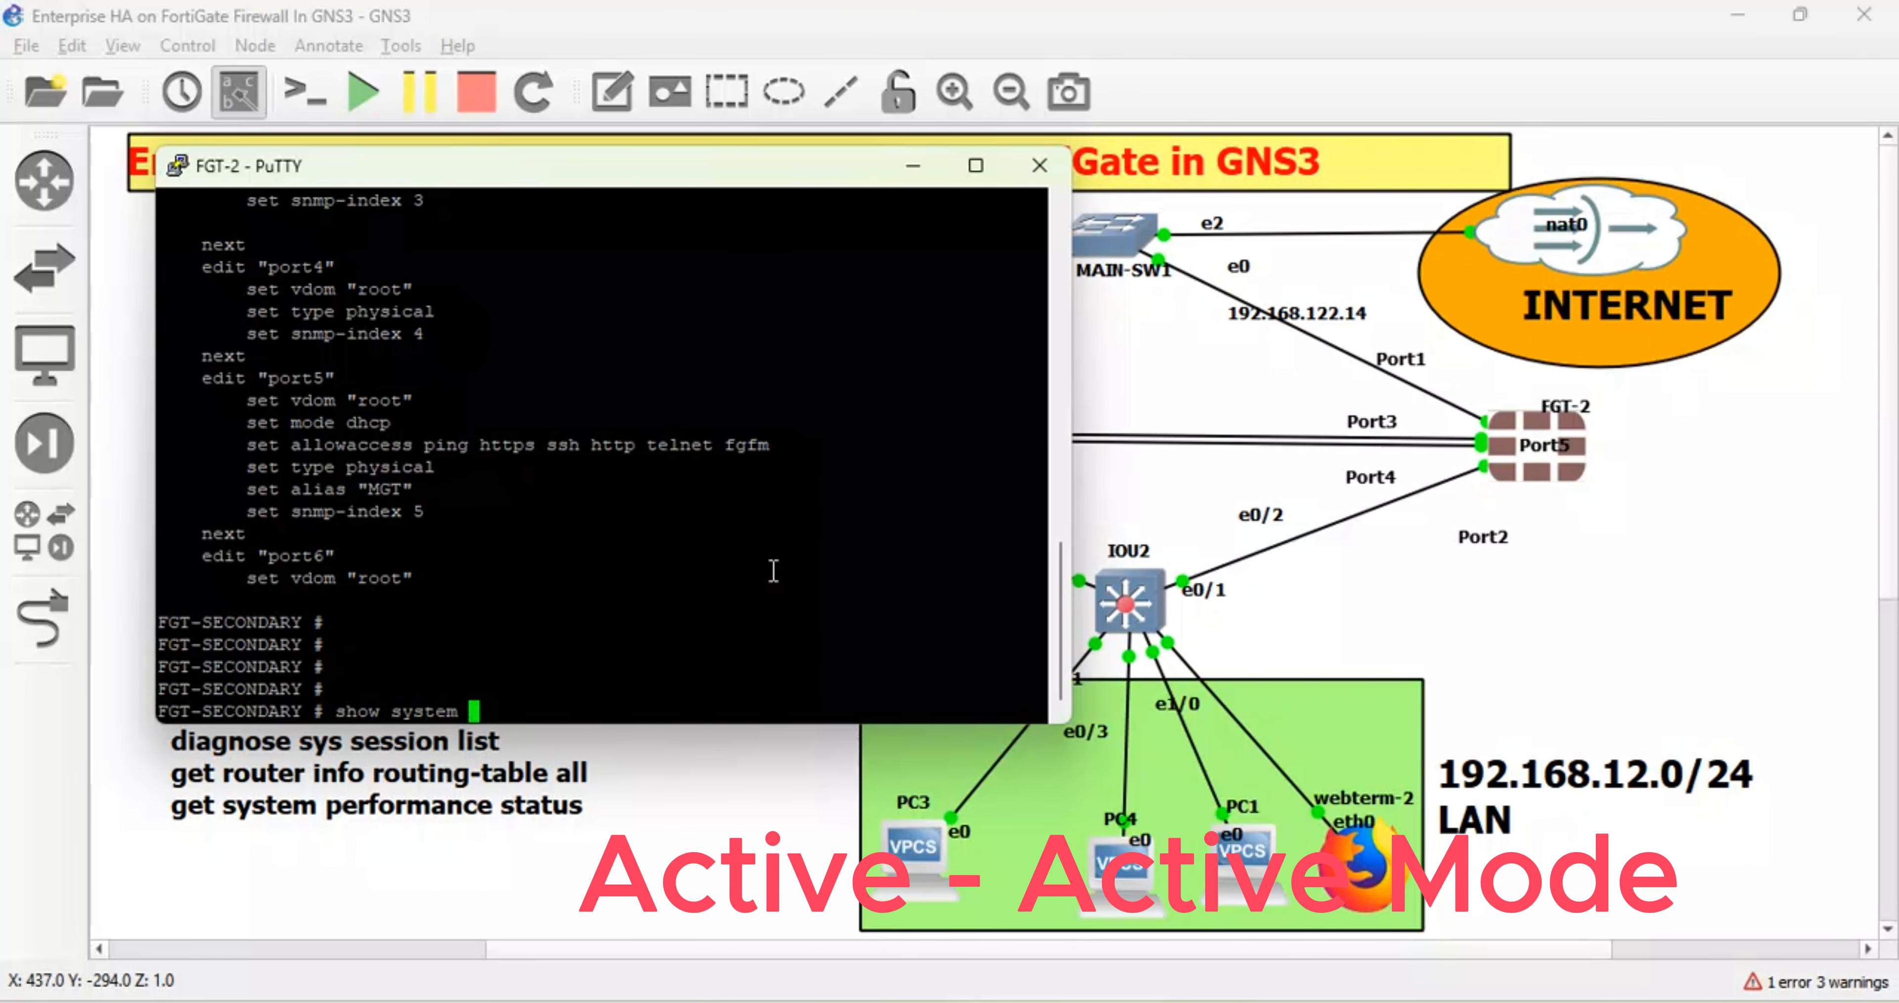
pyautogui.write('ha')
pyautogui.press('Return')
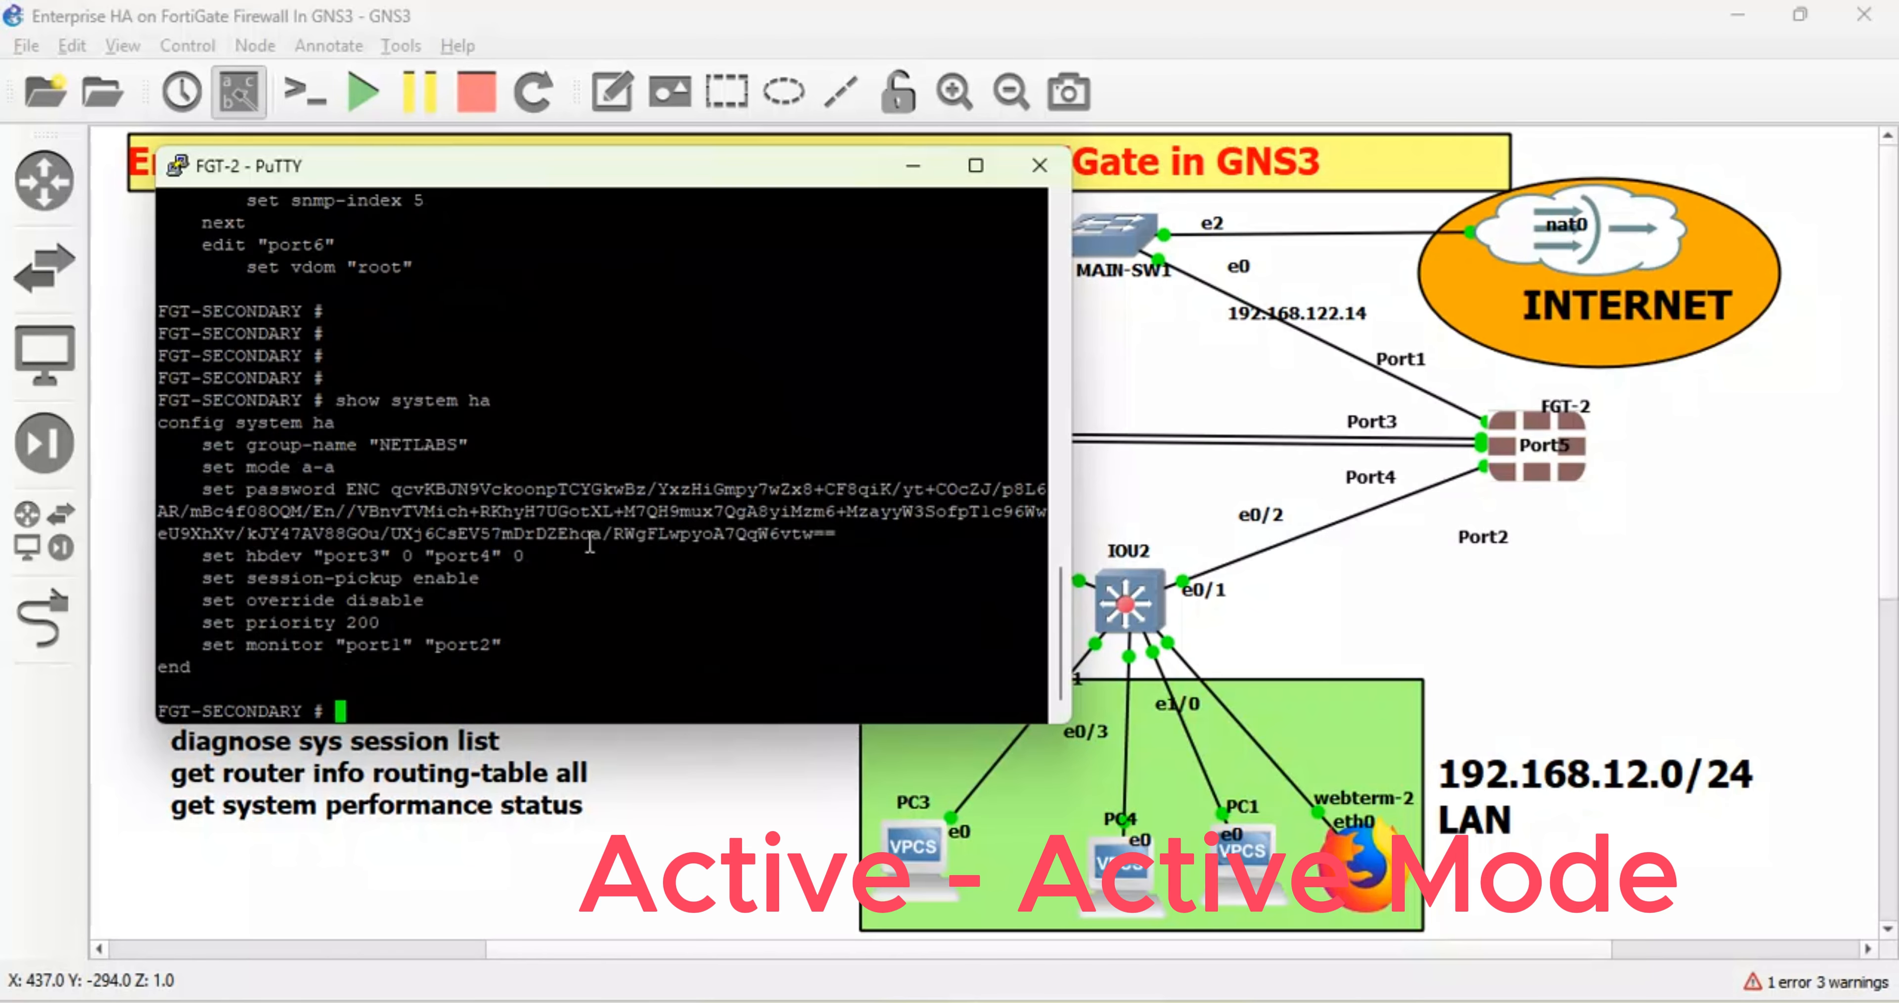
pyautogui.moveTo(347, 478); pyautogui.dragTo(311, 471)
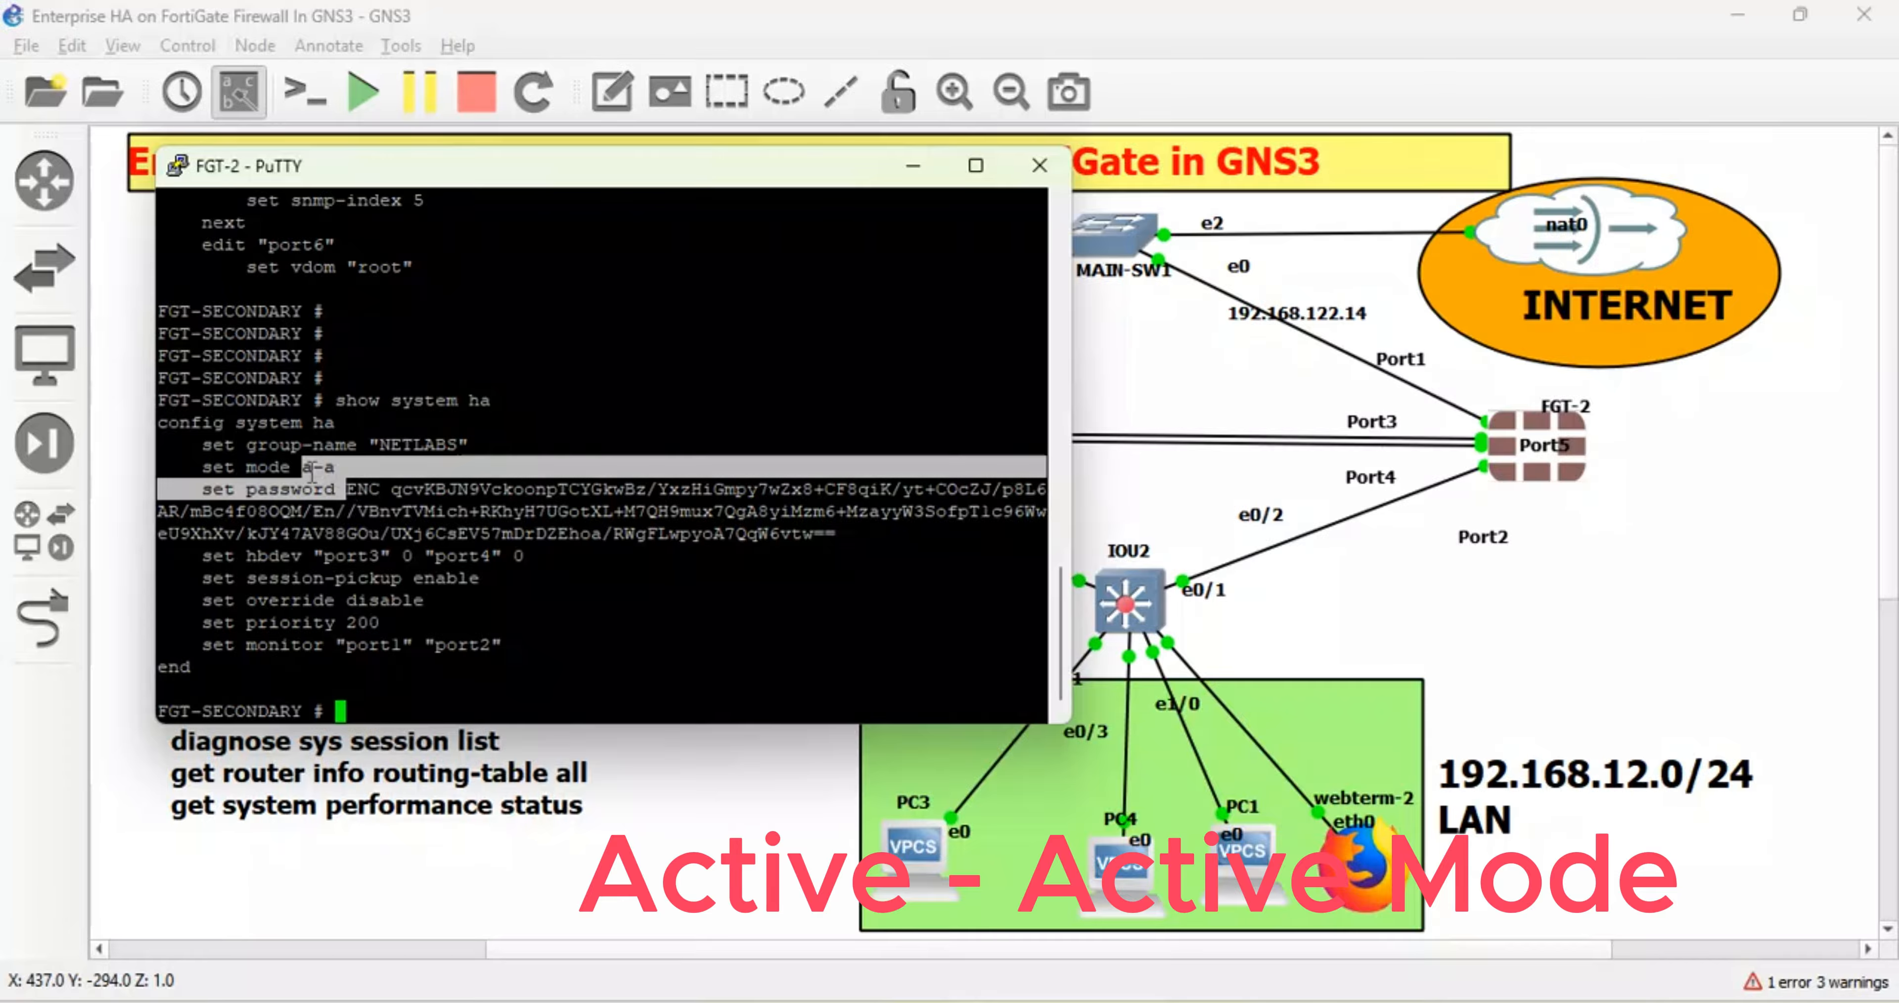
pyautogui.click(347, 470)
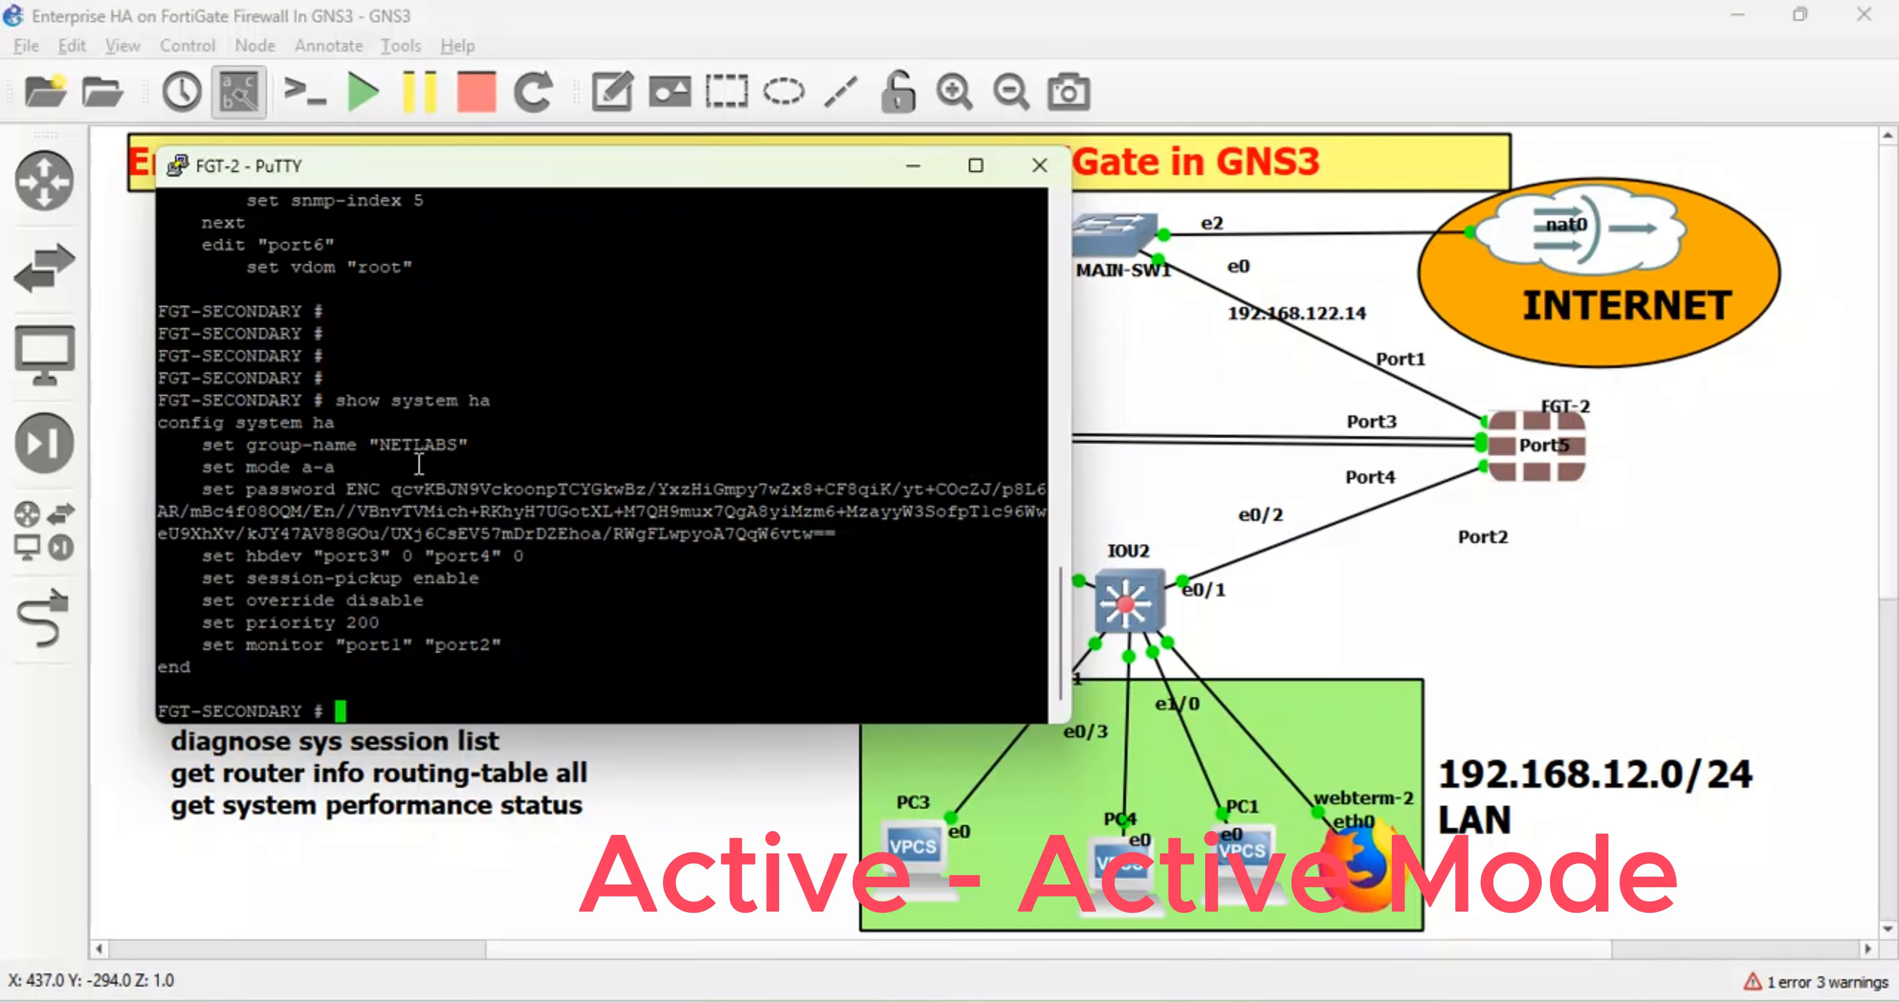
pyautogui.moveTo(361, 488); pyautogui.dragTo(554, 554)
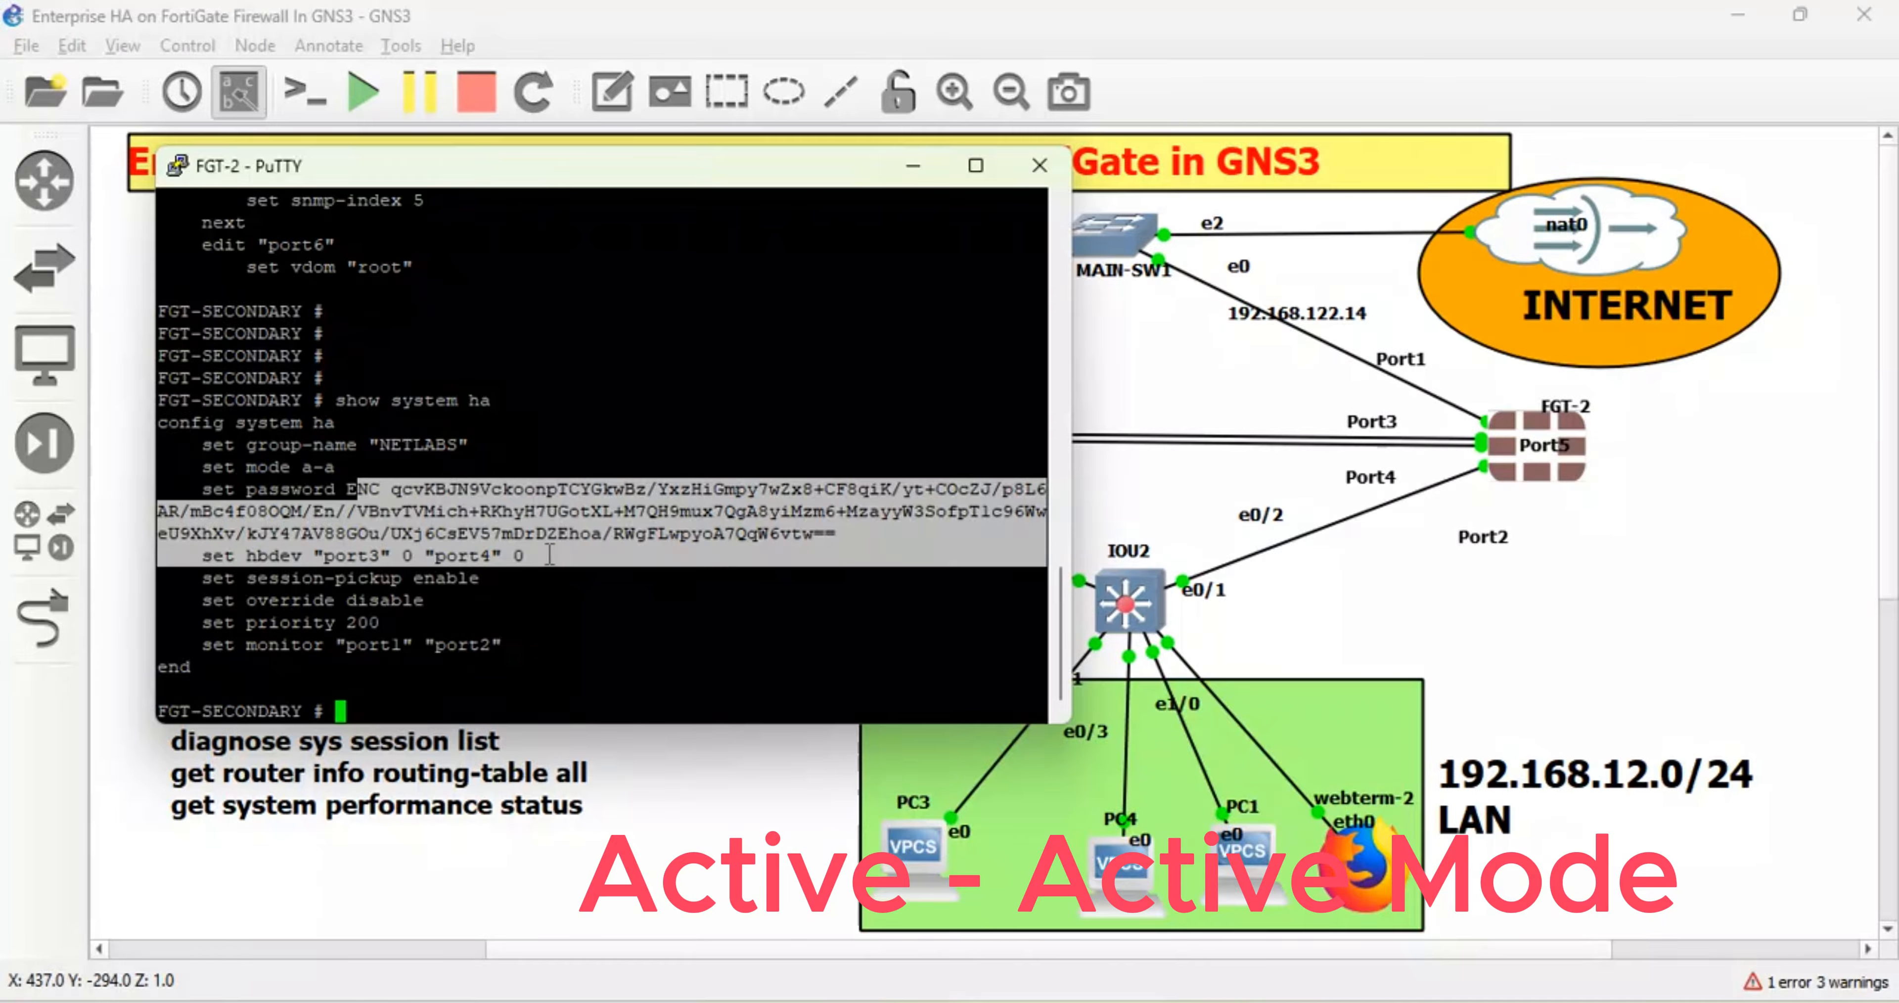
pyautogui.moveTo(325, 555); pyautogui.dragTo(523, 556)
pyautogui.moveTo(240, 605); pyautogui.dragTo(435, 599)
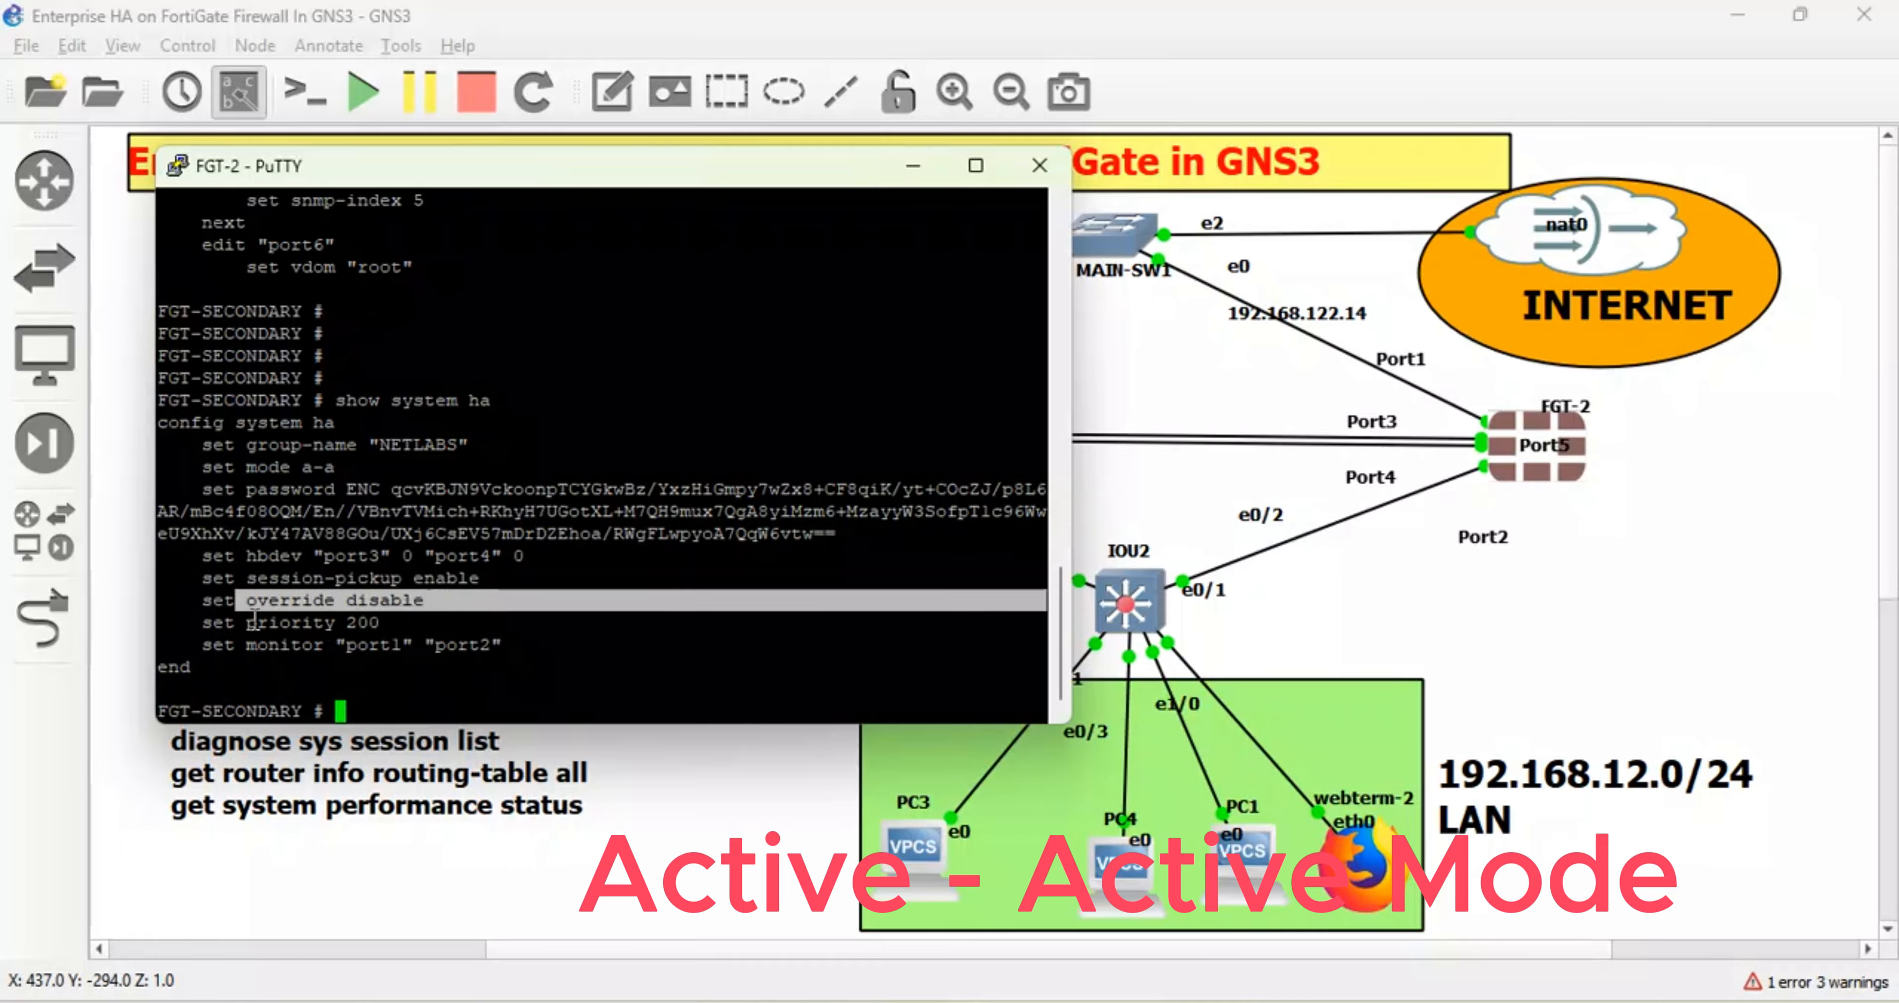
pyautogui.moveTo(254, 622); pyautogui.dragTo(327, 636)
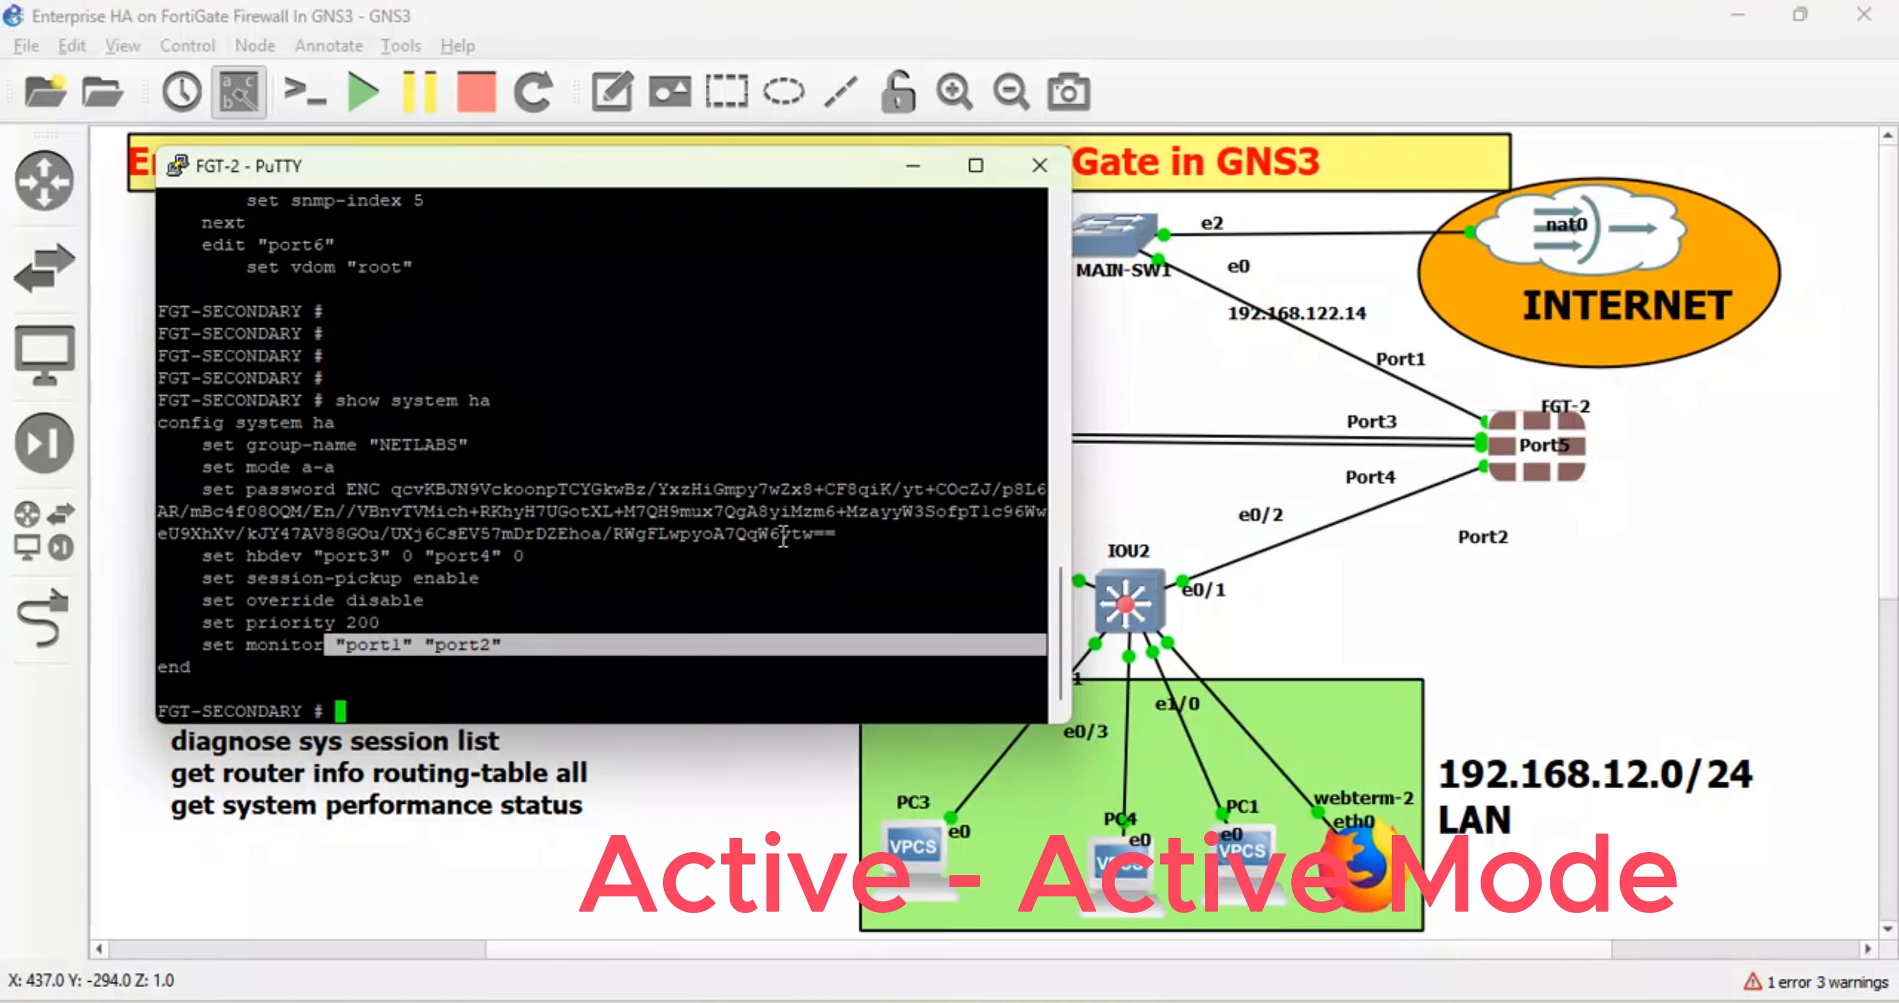
# Check the primary firewall's restart progress in its console and the connection state of both HA pages in the browser
pyautogui.click(770, 765)
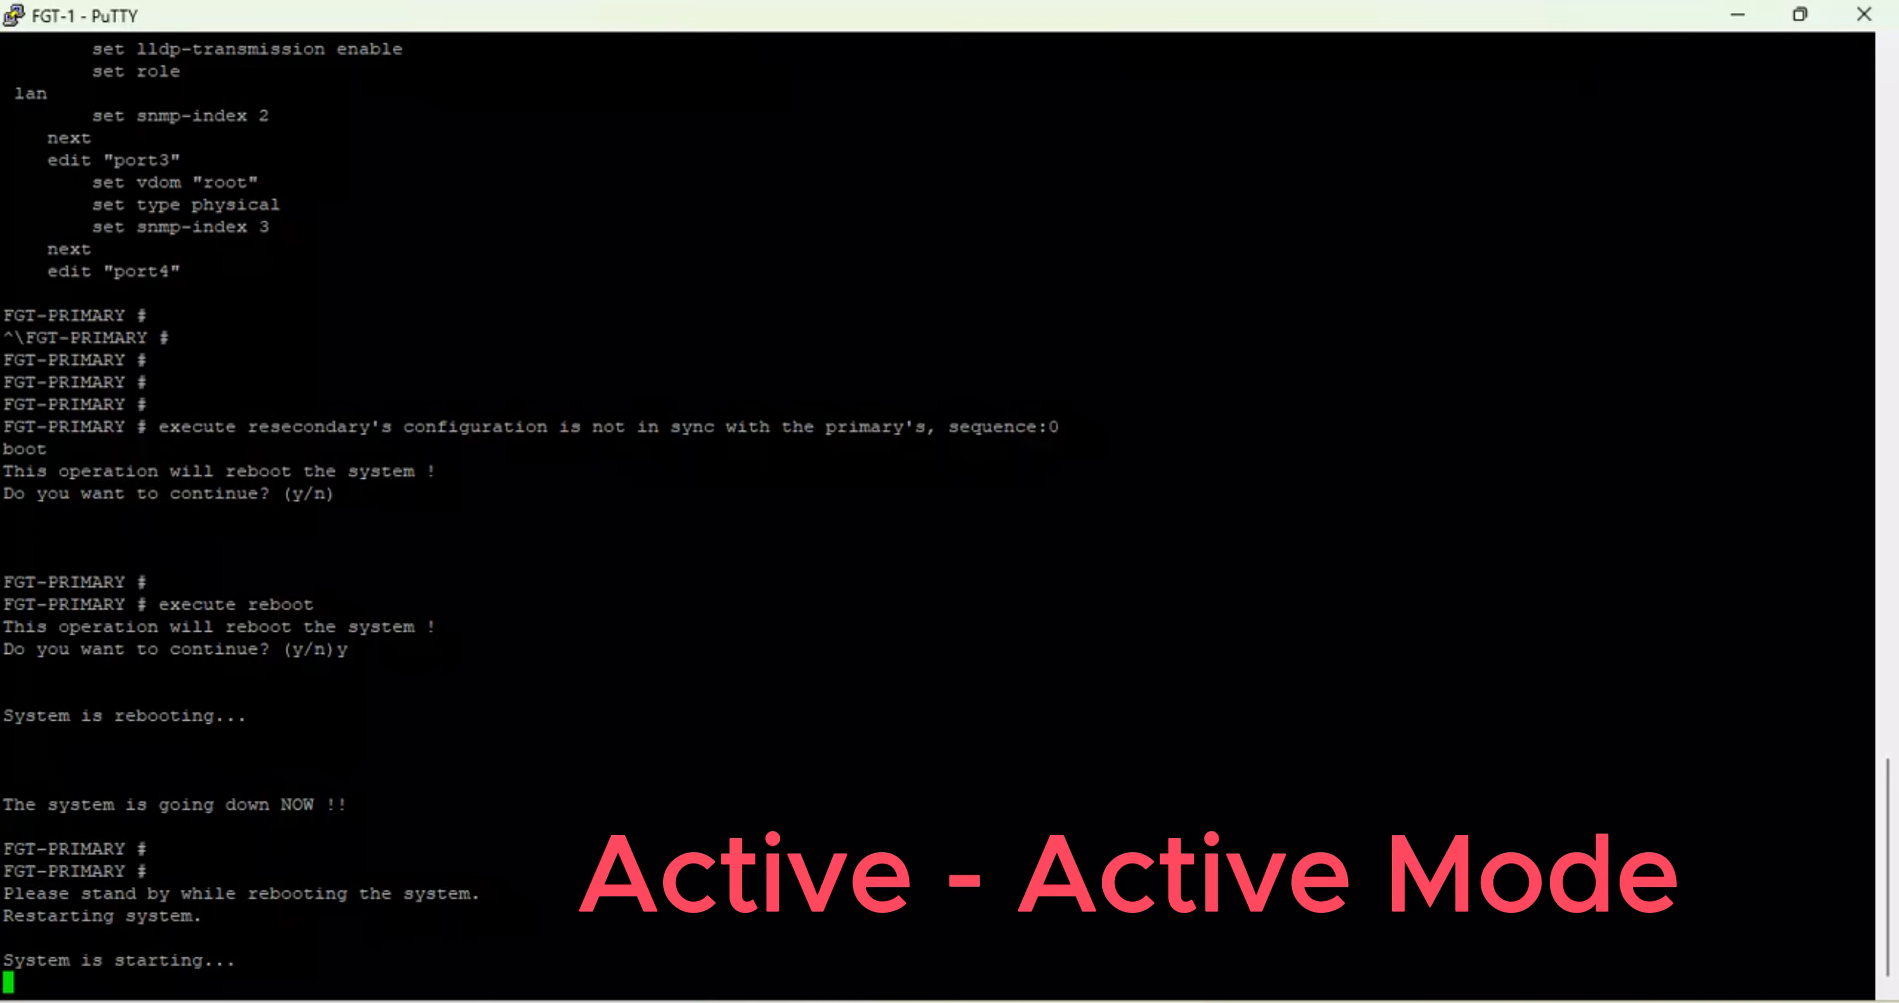
pyautogui.moveTo(741, 1002)
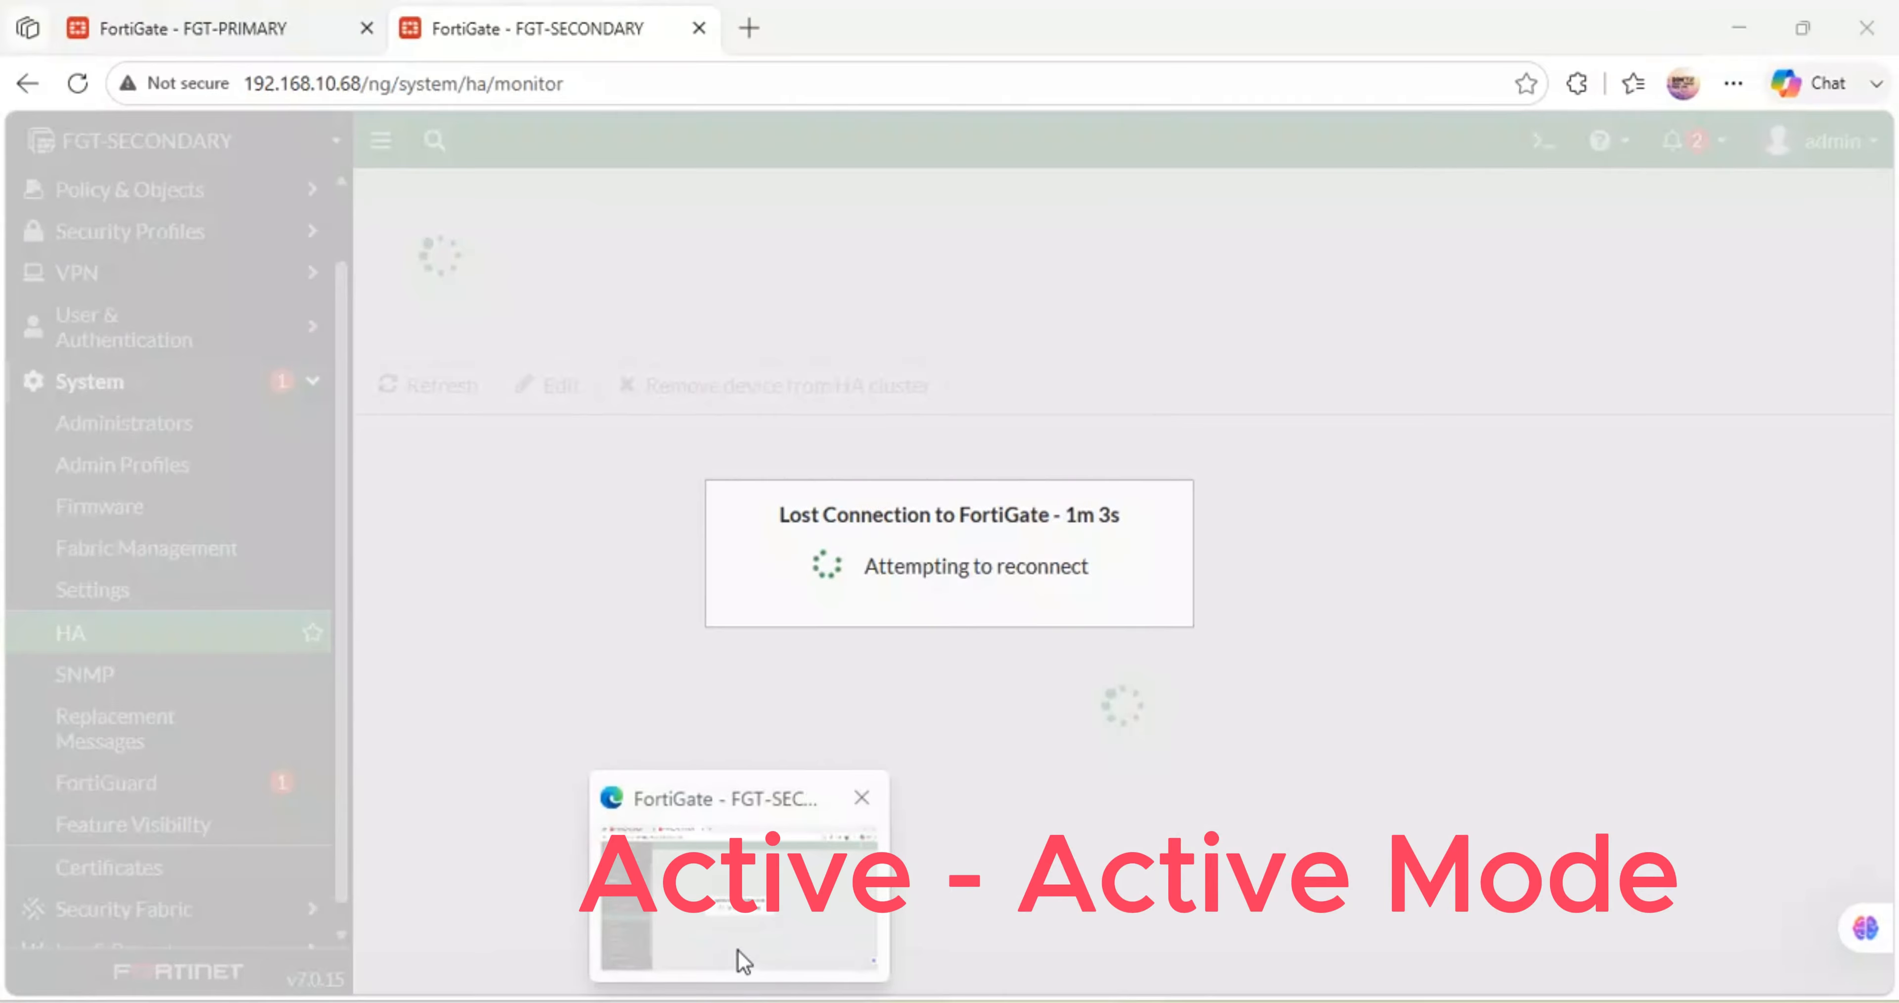
pyautogui.click(743, 959)
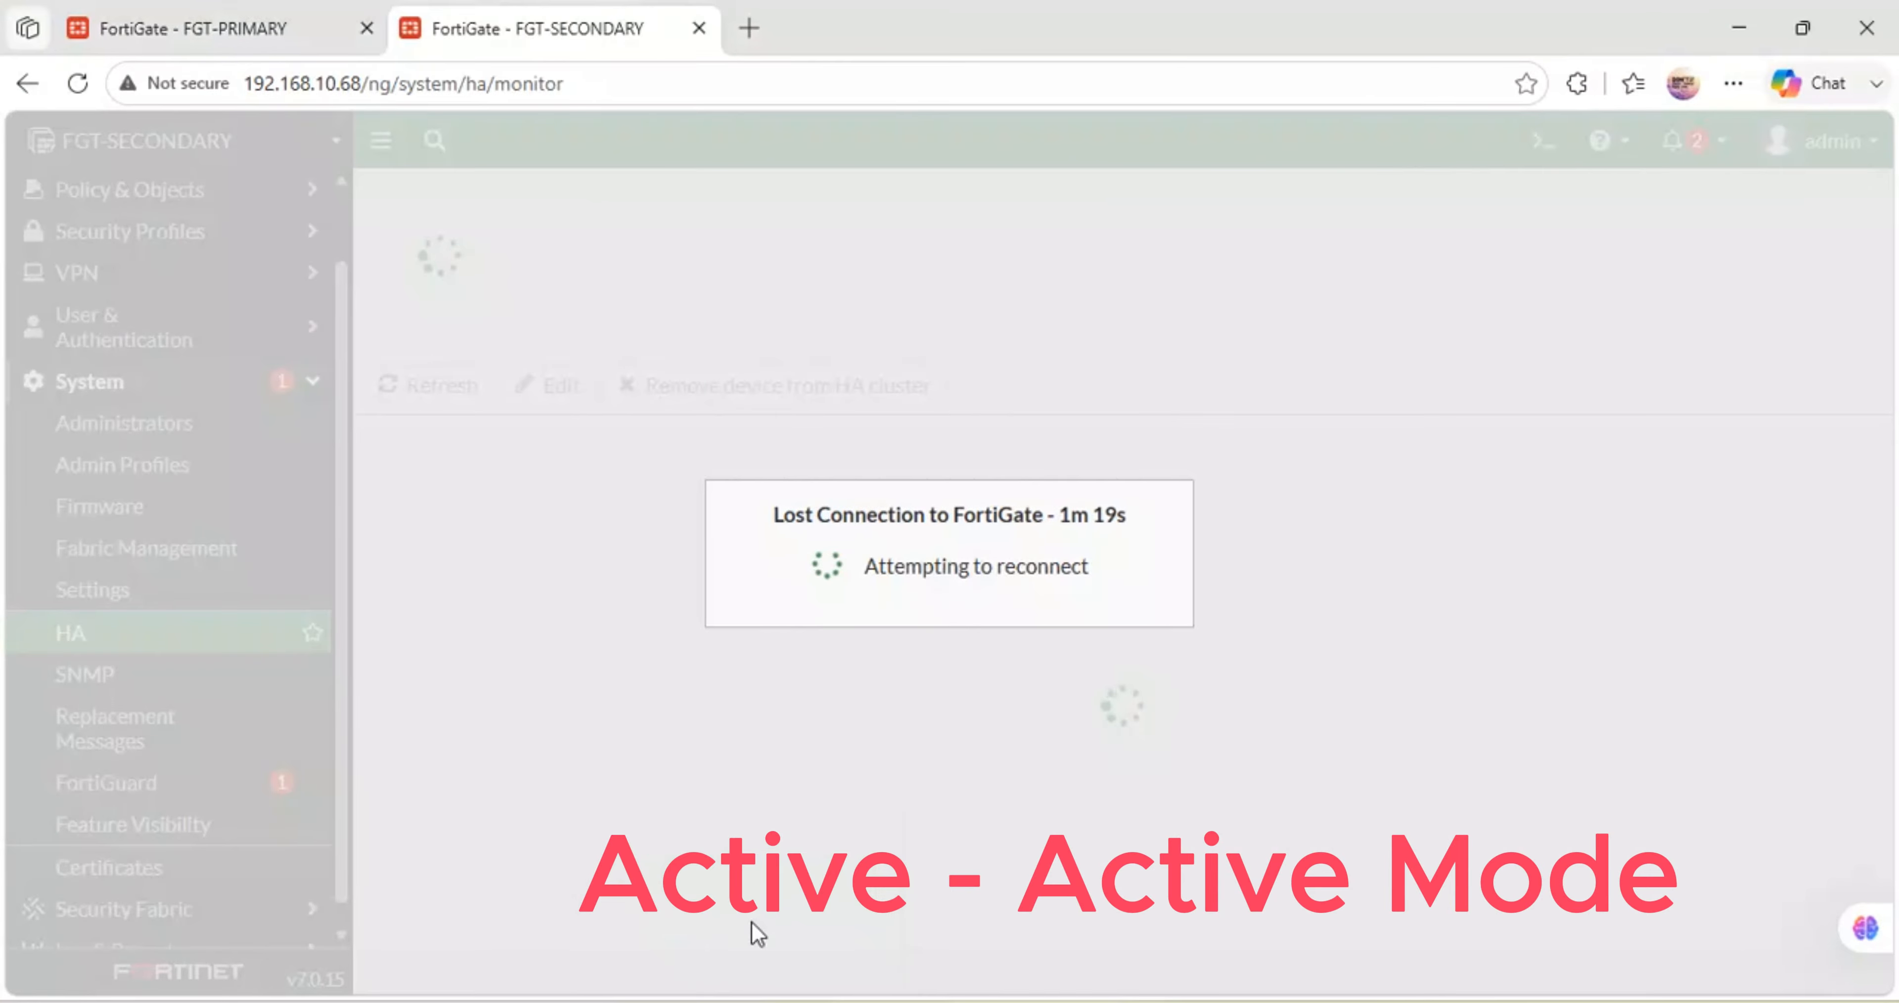
pyautogui.click(182, 31)
pyautogui.click(549, 15)
# Return to the FGT-2 console, run diagnose ip address list, and highlight the address assigned to port5
pyautogui.moveTo(599, 1000)
pyautogui.click(619, 870)
pyautogui.click(574, 632)
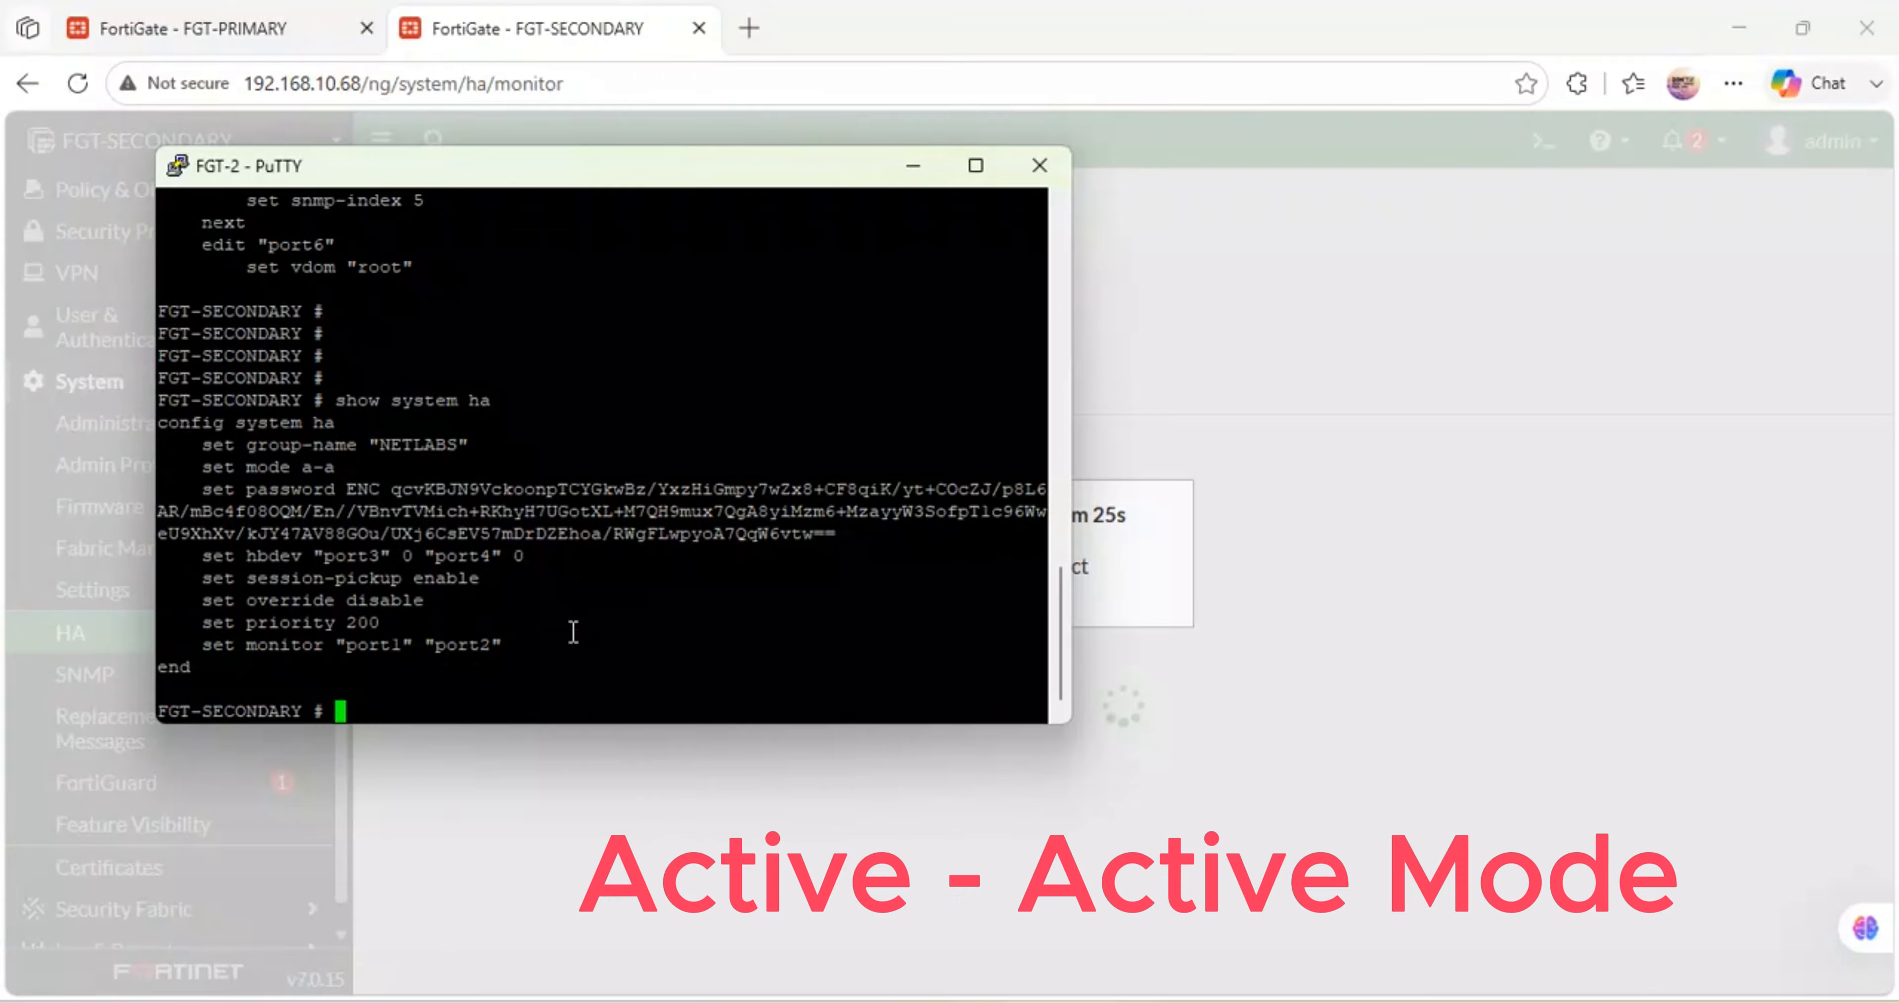
pyautogui.write('diagnose ip address list')
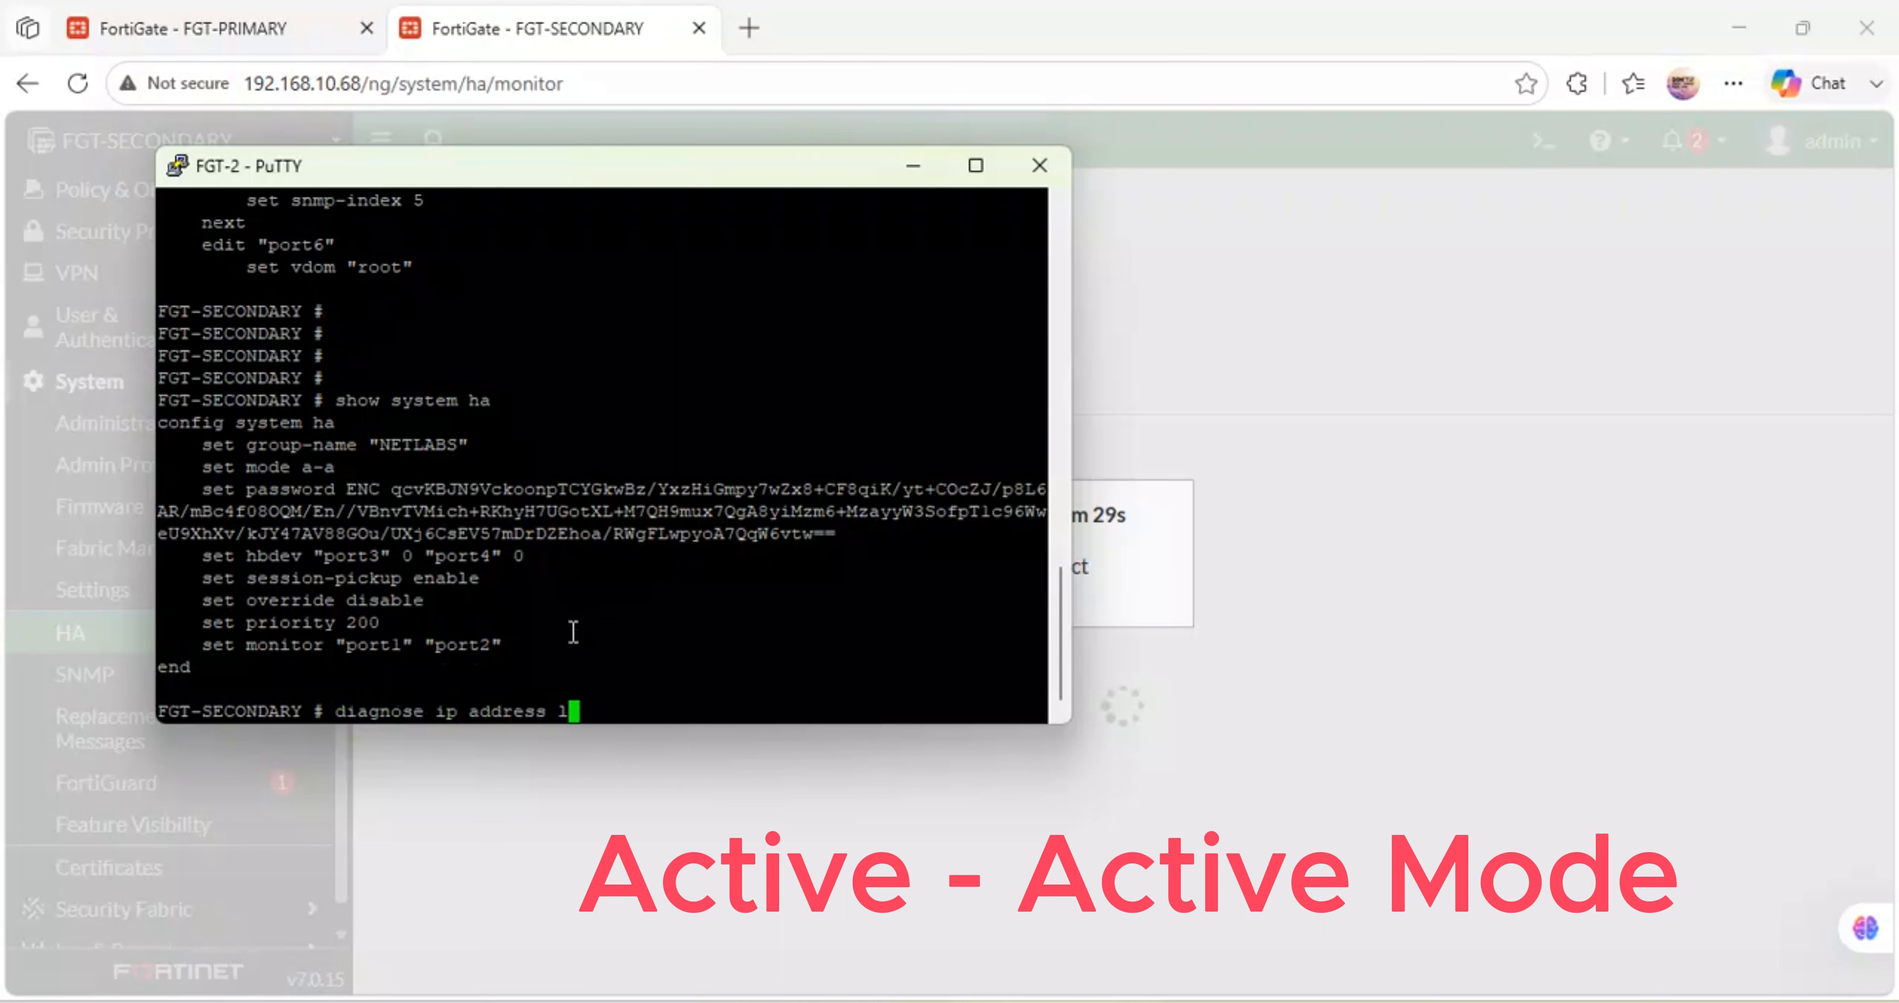
pyautogui.press('Return')
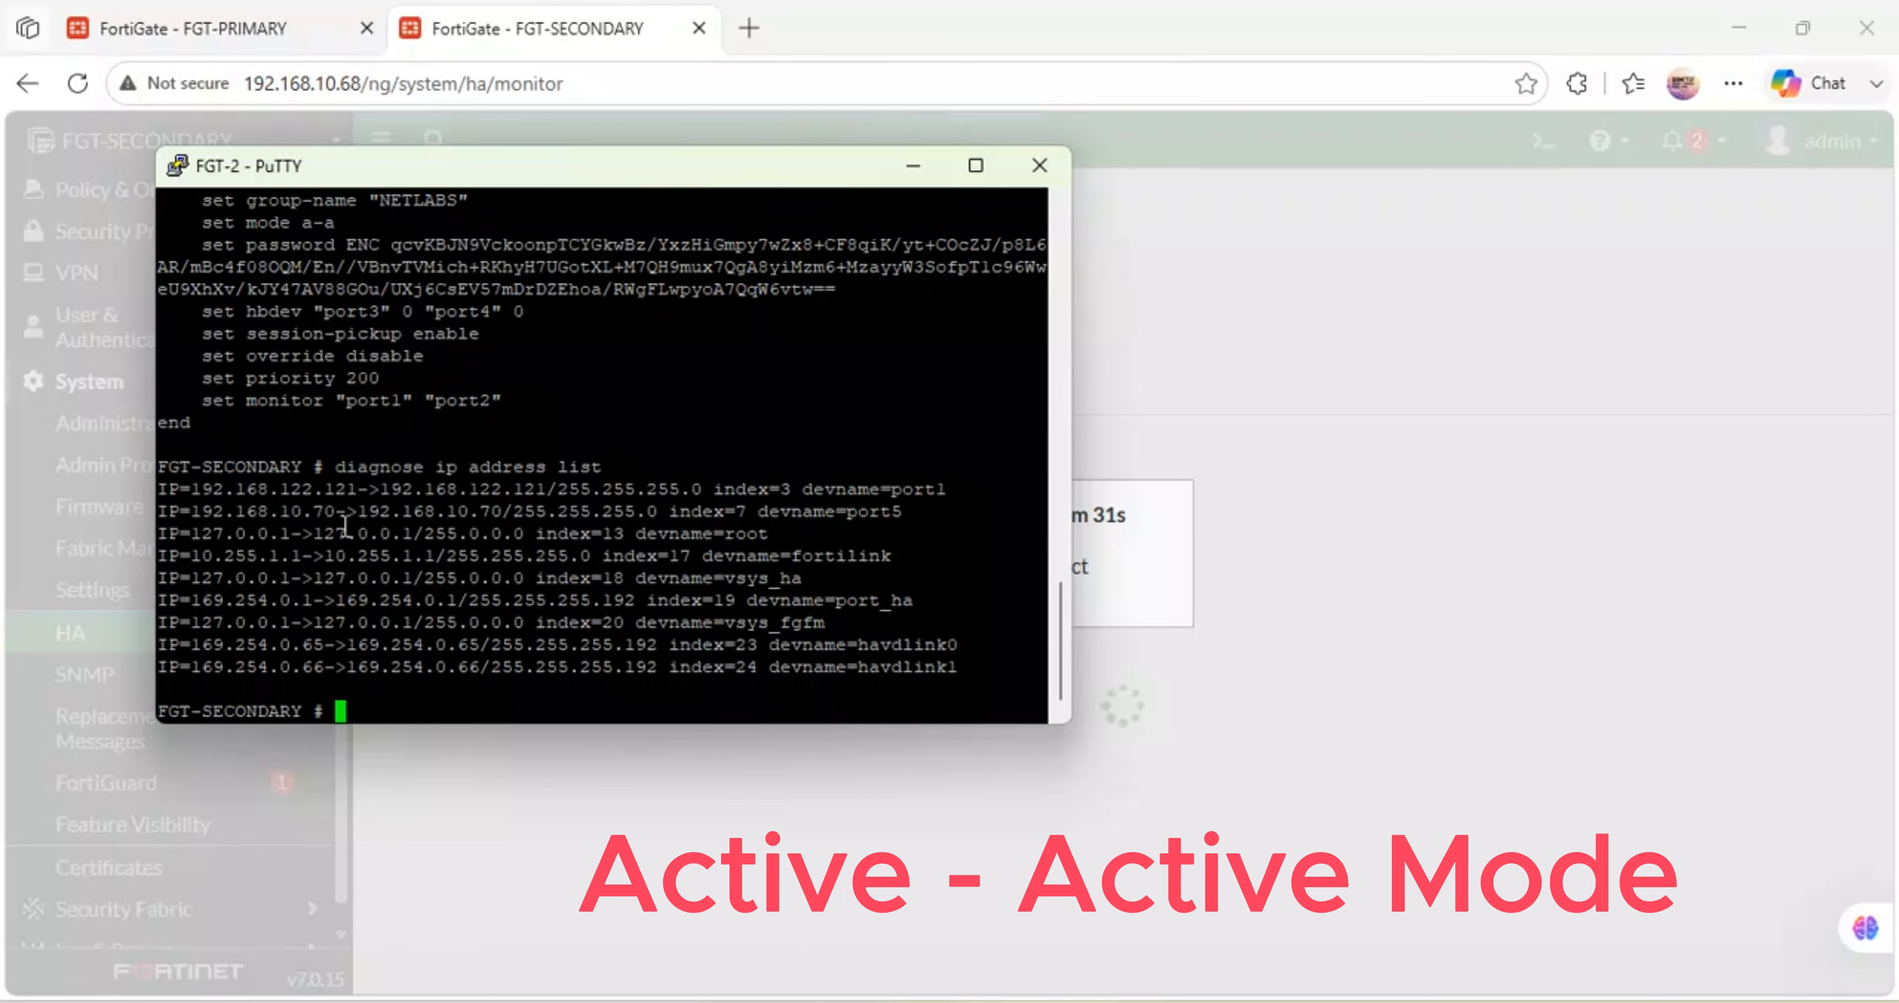
pyautogui.moveTo(339, 516); pyautogui.dragTo(203, 521)
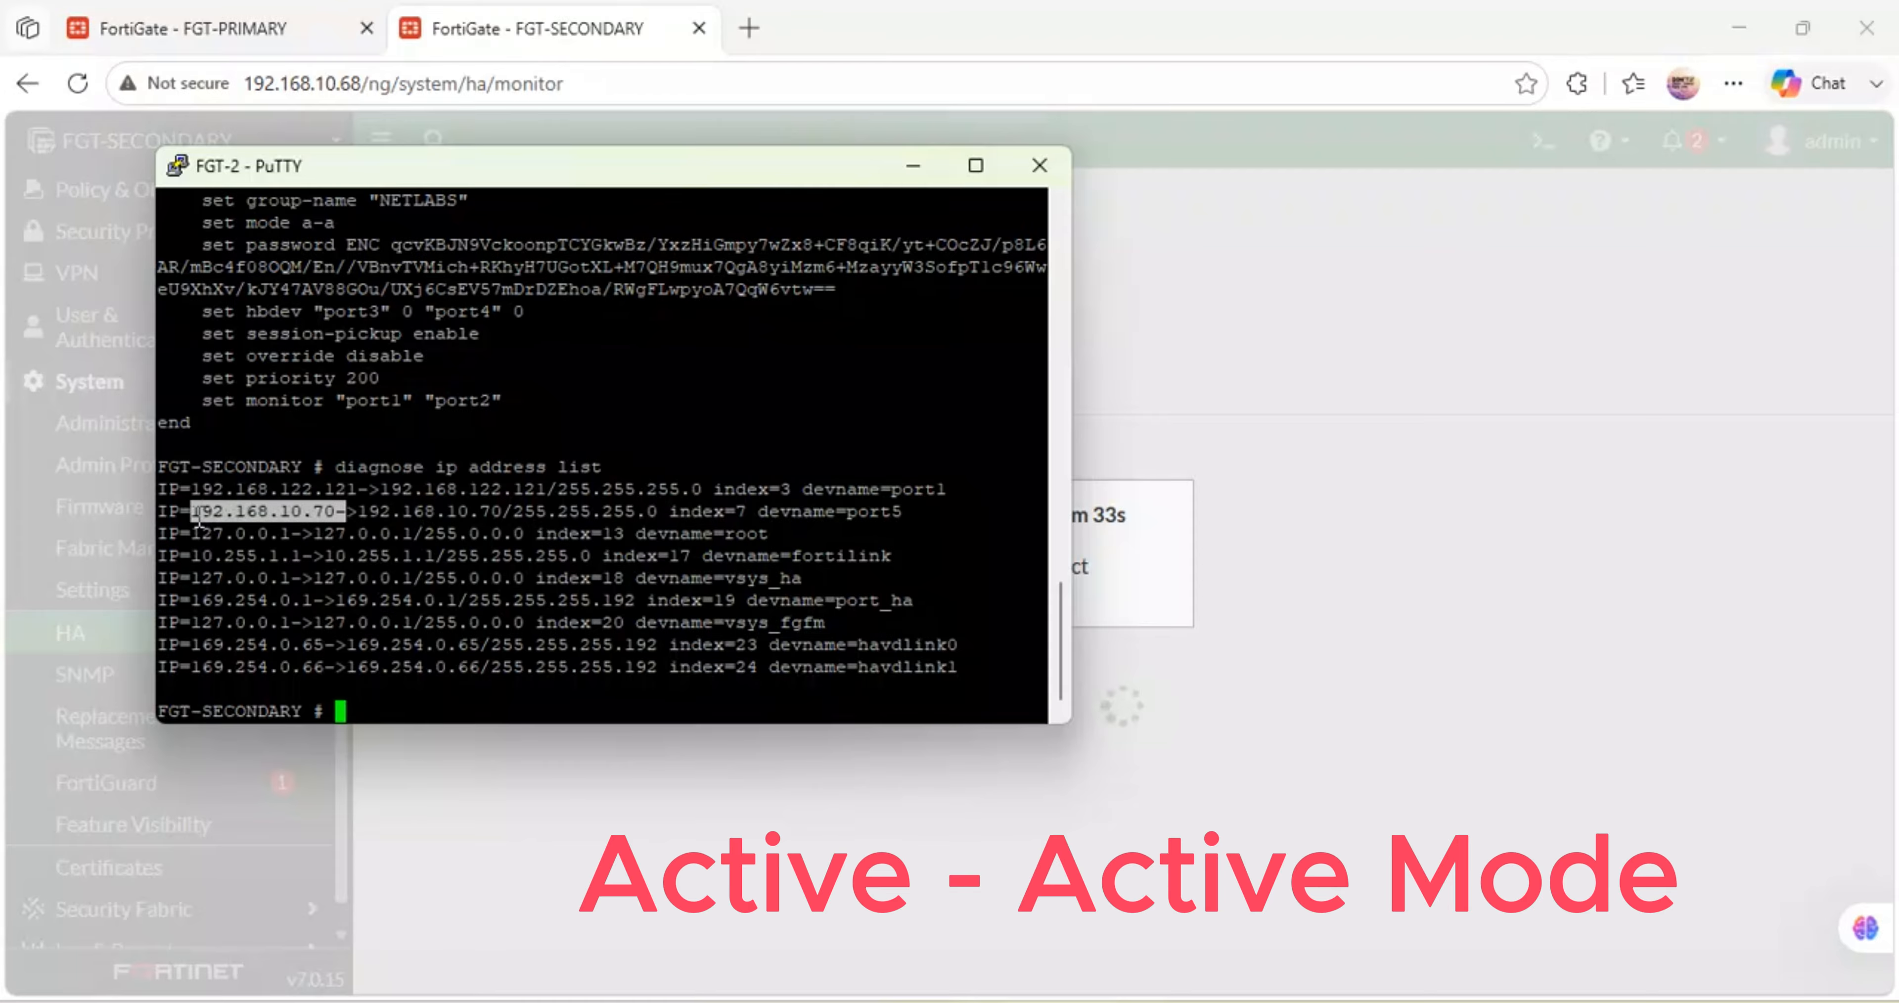
pyautogui.press('Return')
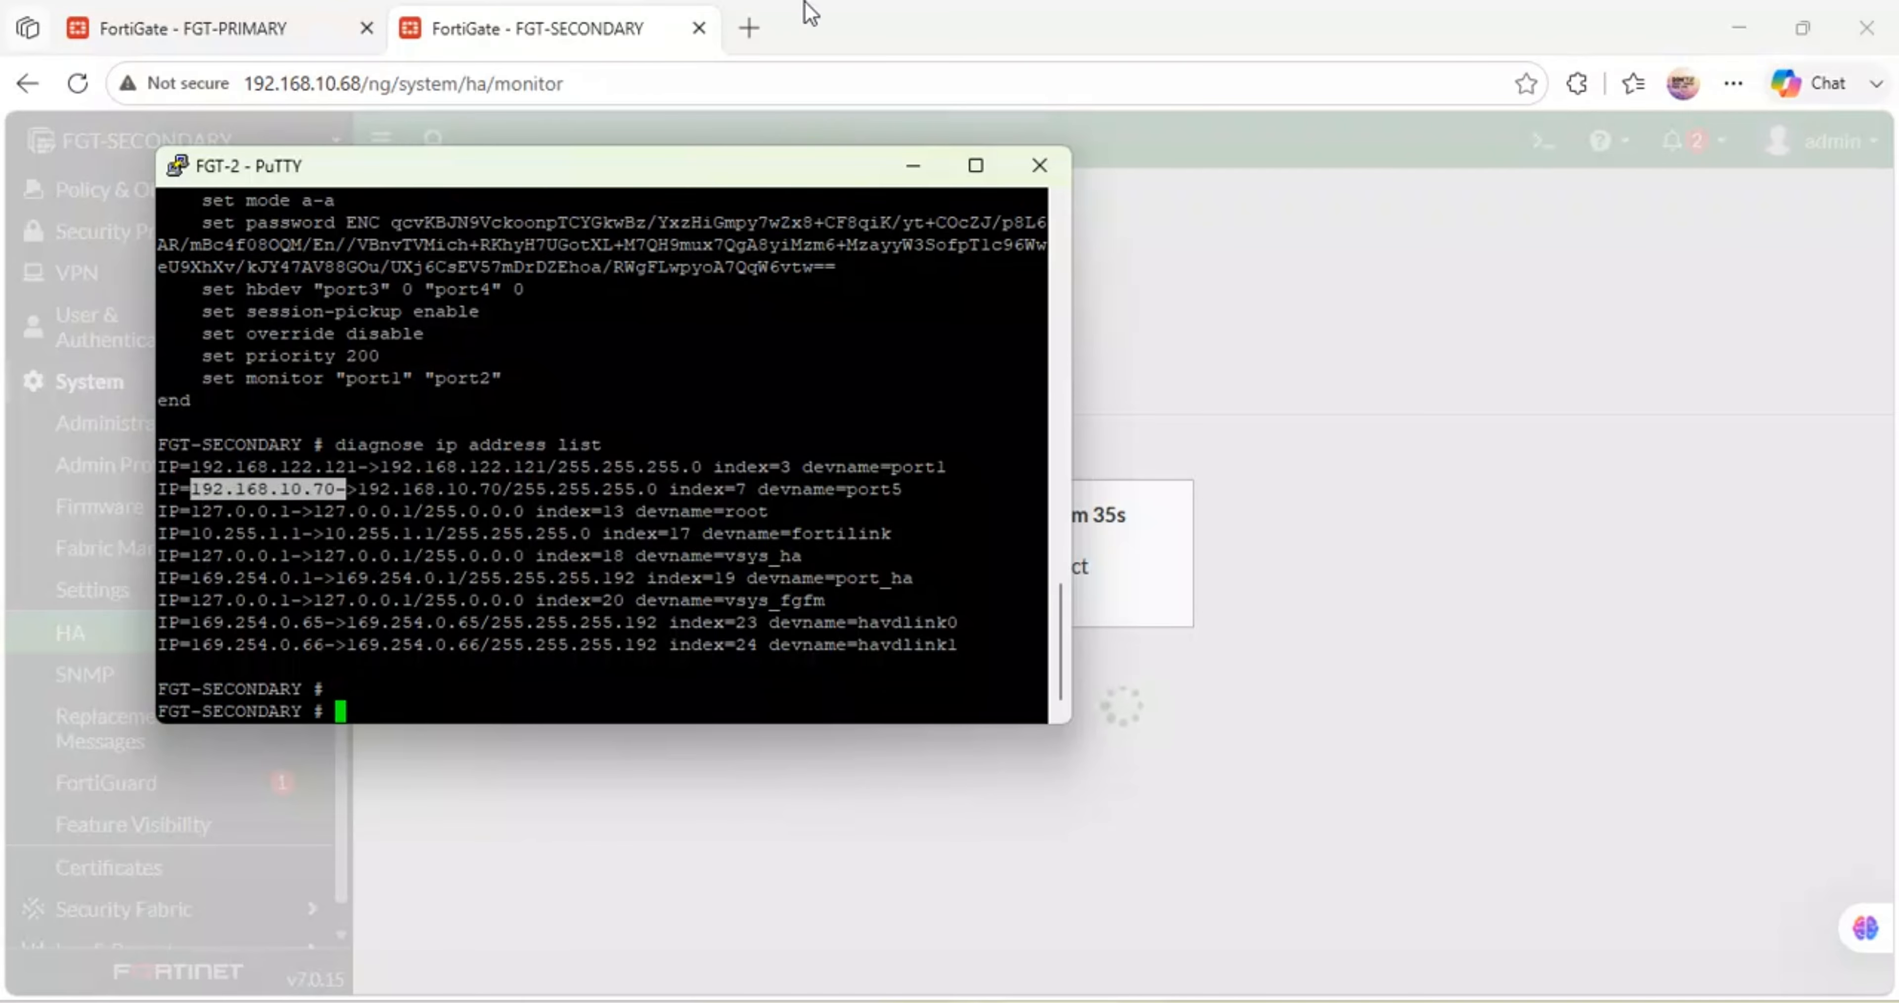